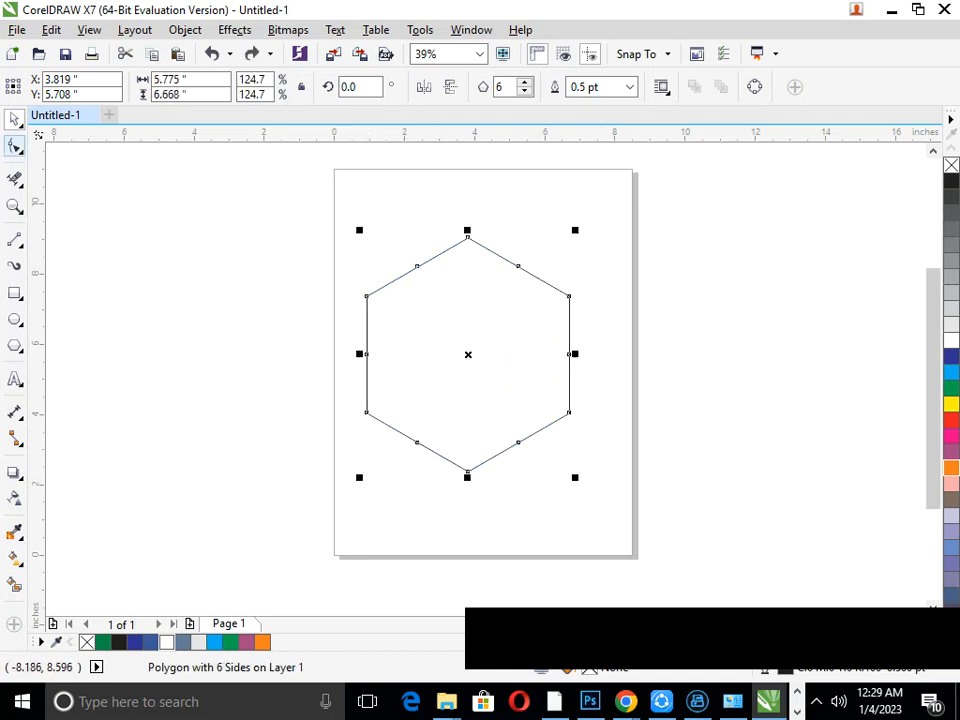
# Try to round the hexagon by moving its lower-left corner node inward with the Shape tool.
pyautogui.click(15, 146)
pyautogui.moveTo(367, 411); pyautogui.dragTo(375, 407)
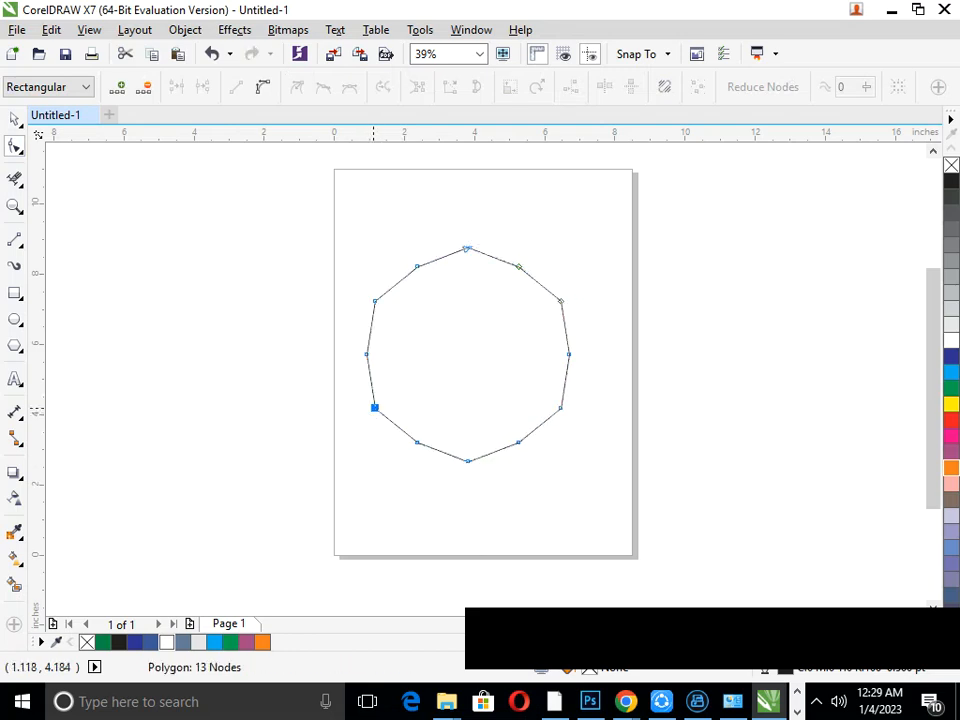
pyautogui.hotkey('ctrl', 'z')
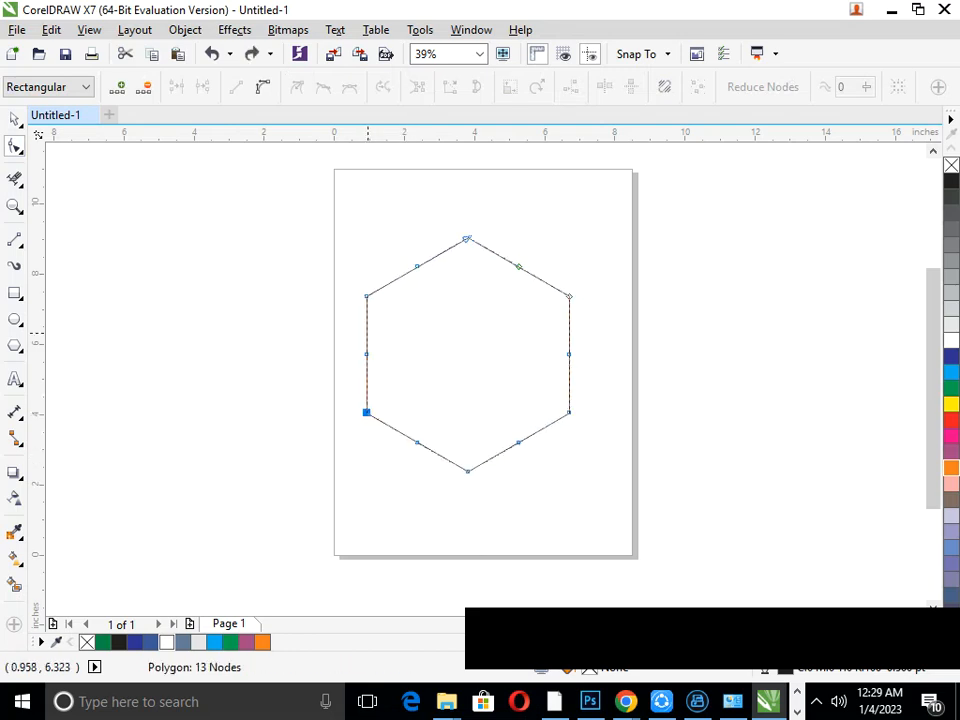
# Try to reshape the hexagon from its upper-left corner node, using Freehand node selection mode.
pyautogui.click(50, 87)
pyautogui.click(28, 120)
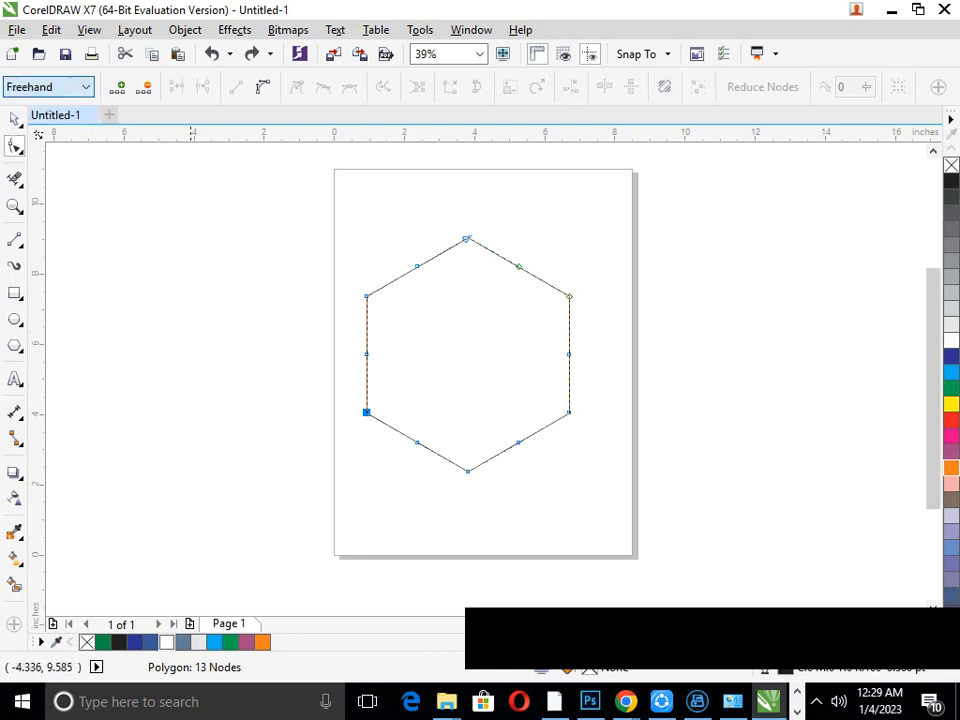
pyautogui.moveTo(367, 296)
pyautogui.mouseDown()
pyautogui.moveTo(381, 296)
pyautogui.moveTo(373, 300)
pyautogui.mouseUp()
pyautogui.scroll(6, 369, 295)
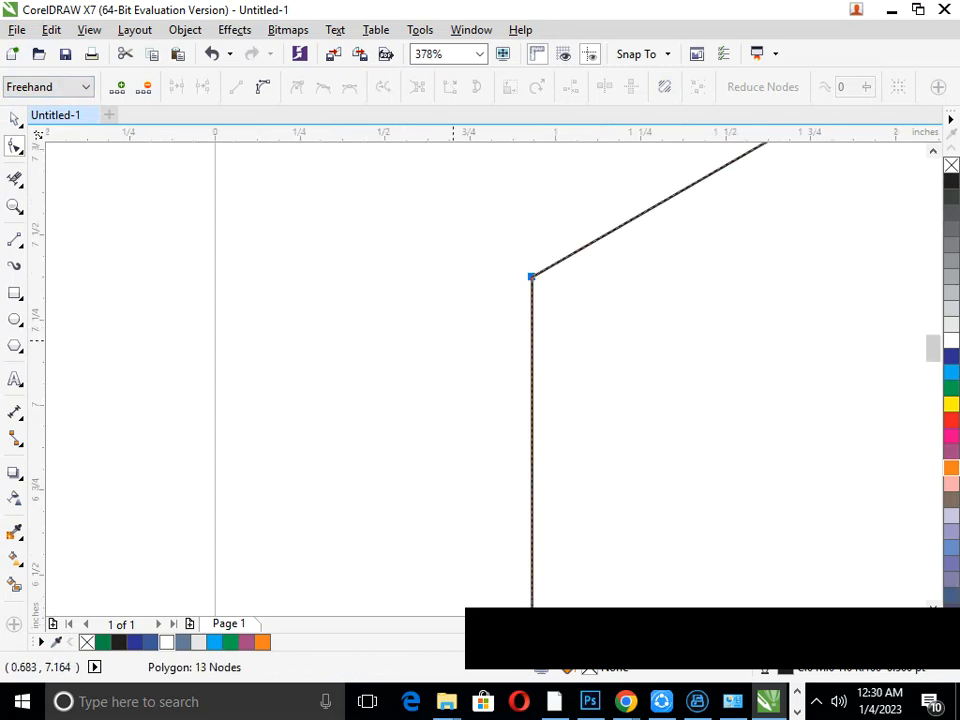
pyautogui.moveTo(288, 340); pyautogui.dragTo(306, 345)
pyautogui.scroll(-6, 629, 251)
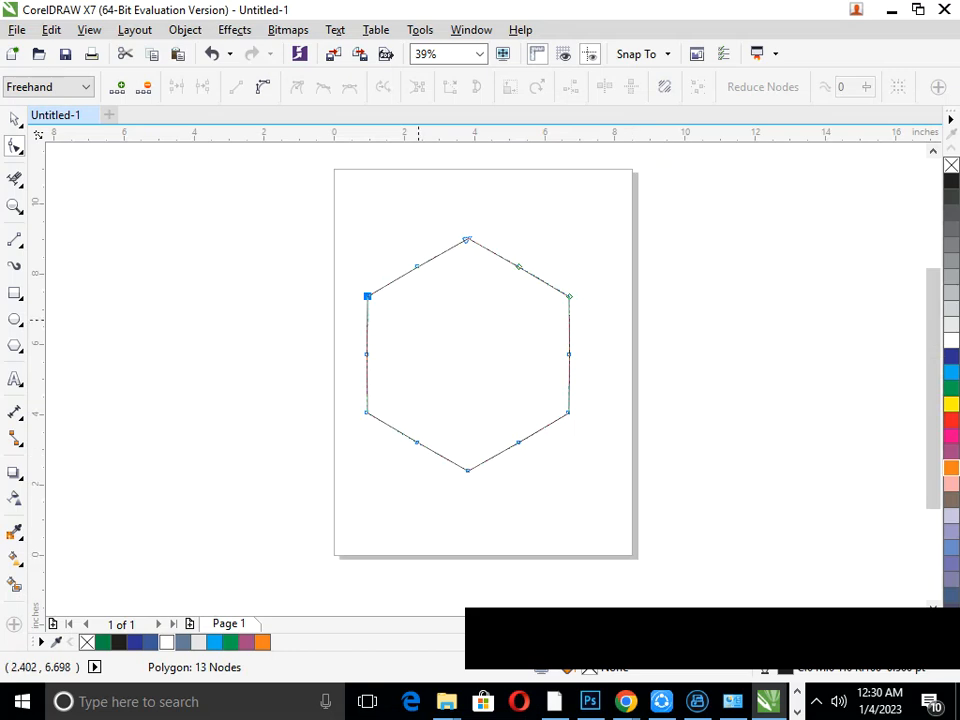
pyautogui.moveTo(368, 296)
pyautogui.mouseDown()
pyautogui.moveTo(379, 302)
pyautogui.moveTo(367, 301)
pyautogui.mouseUp()
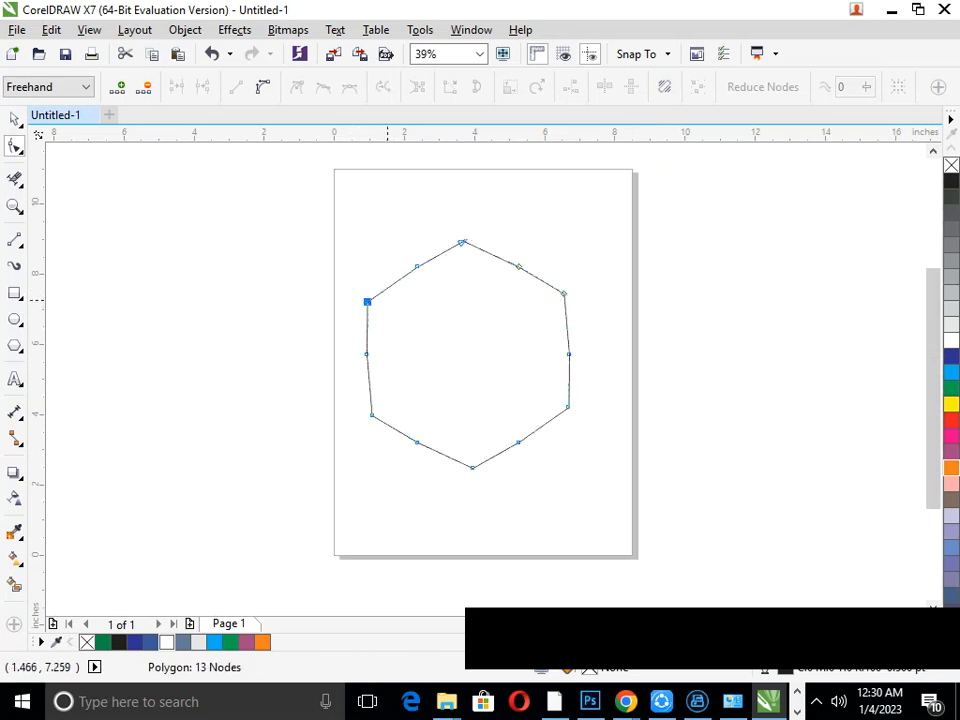
# Undo the node edits along with the hexagon's earlier enlargement and repositioning, keeping it six-sided.
pyautogui.hotkey('ctrl', 'z')
pyautogui.hotkey('ctrl', 'z')
pyautogui.hotkey('ctrl', 'z')
pyautogui.hotkey('ctrl', 'z')
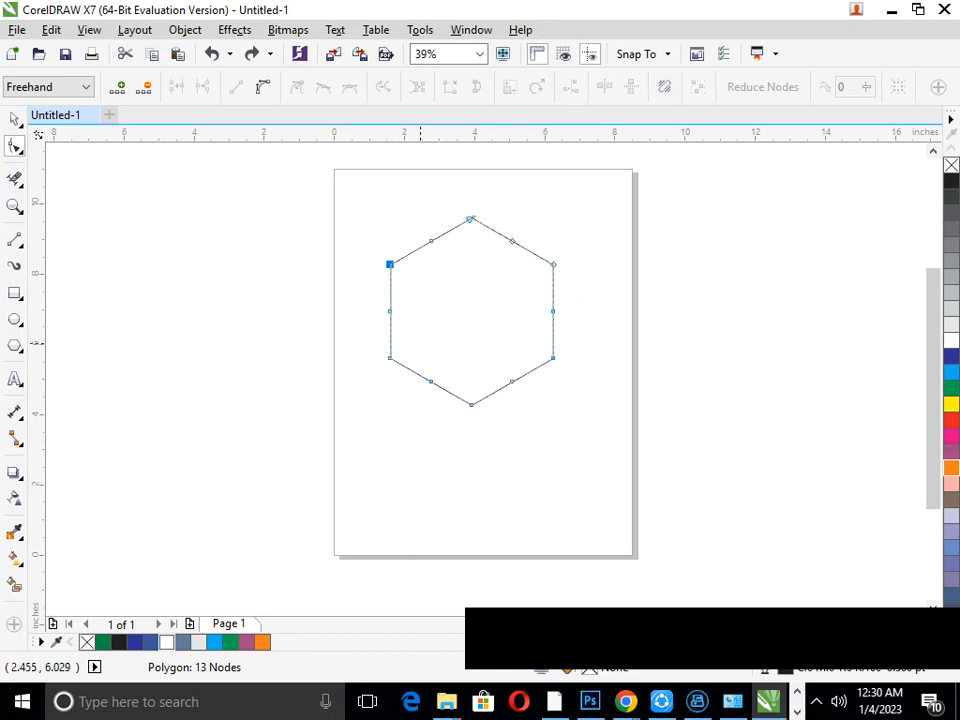
pyautogui.hotkey('ctrl', 'z')
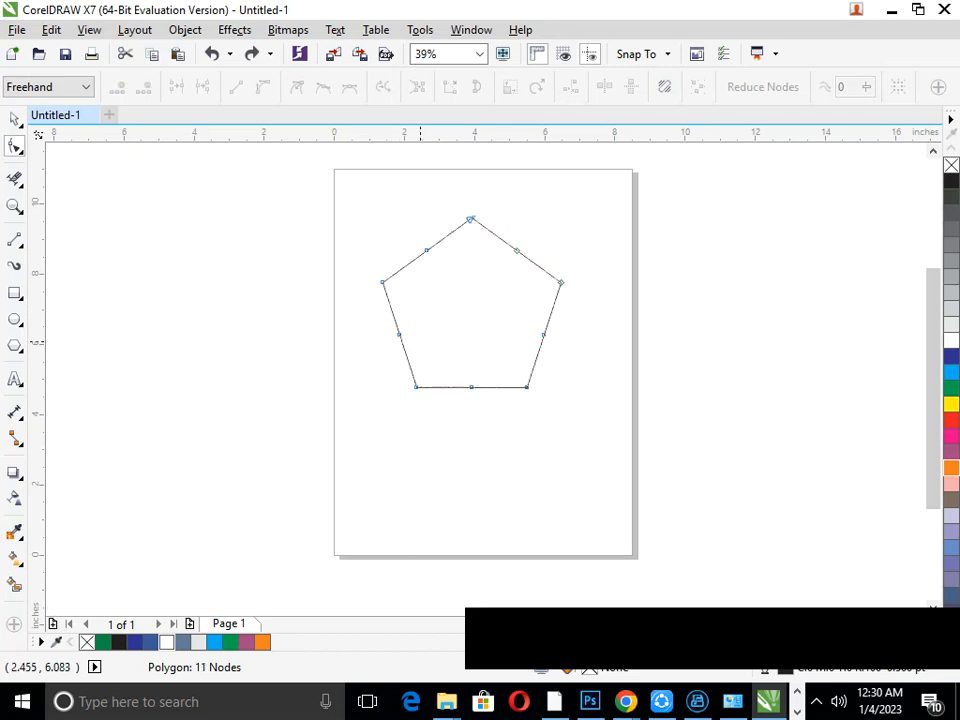
pyautogui.hotkey('ctrl', 'shift', 'z')
# Select the six-sided polygon and convert it to curves.
pyautogui.click(356, 227)
pyautogui.moveTo(343, 178)
pyautogui.mouseDown()
pyautogui.moveTo(640, 418)
pyautogui.moveTo(632, 420)
pyautogui.mouseUp()
pyautogui.click(15, 119)
pyautogui.click(280, 270)
pyautogui.click(431, 354)
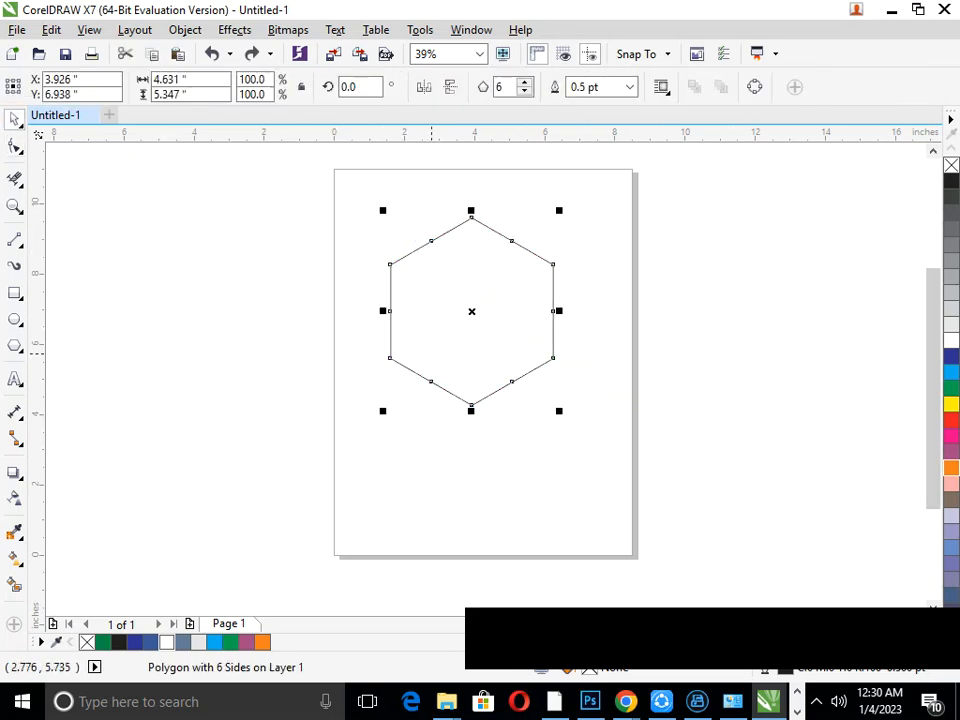
pyautogui.hotkey('ctrl', 'q')
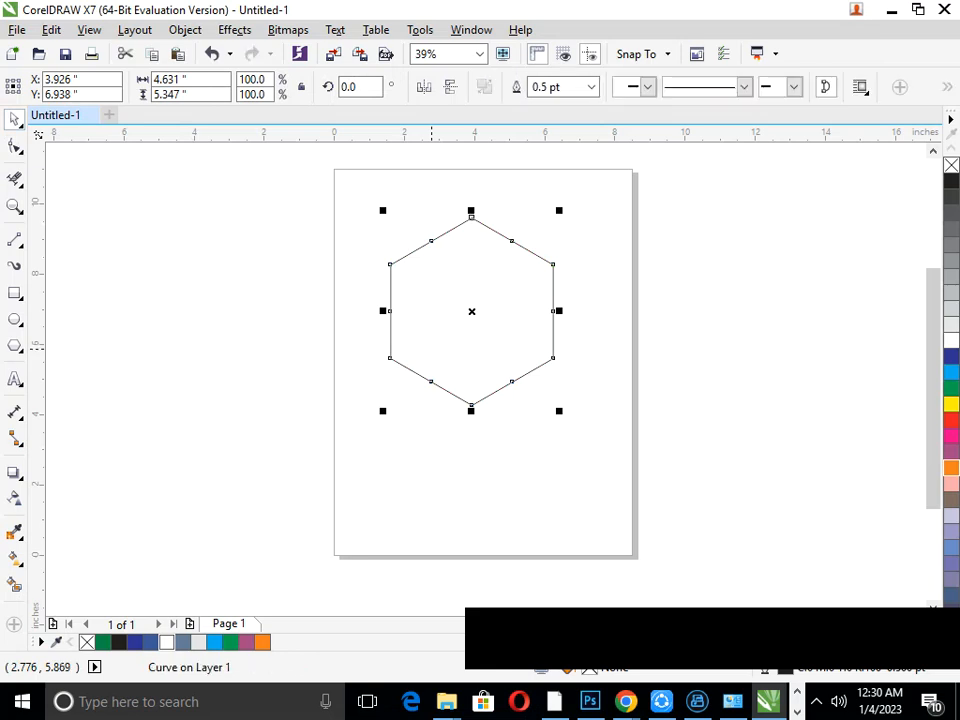
# Try to round the hexagon by selecting all its nodes, converting its lines to curves and making the nodes smooth.
pyautogui.click(15, 146)
pyautogui.moveTo(306, 189)
pyautogui.mouseDown()
pyautogui.moveTo(626, 435)
pyautogui.moveTo(510, 456)
pyautogui.mouseUp()
pyautogui.moveTo(327, 168)
pyautogui.mouseDown()
pyautogui.moveTo(722, 358)
pyautogui.moveTo(630, 440)
pyautogui.mouseUp()
pyautogui.press('space')
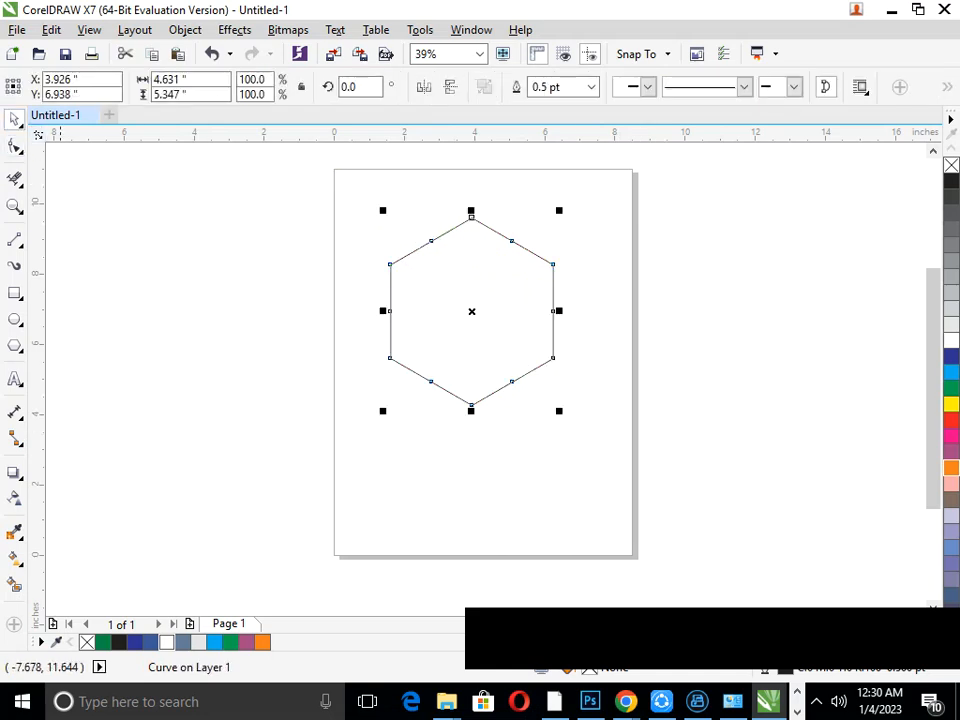
pyautogui.click(15, 146)
pyautogui.click(75, 144)
pyautogui.moveTo(304, 182)
pyautogui.mouseDown()
pyautogui.moveTo(560, 315)
pyautogui.moveTo(515, 357)
pyautogui.moveTo(470, 340)
pyautogui.mouseUp()
pyautogui.moveTo(334, 176)
pyautogui.mouseDown()
pyautogui.moveTo(529, 226)
pyautogui.moveTo(578, 268)
pyautogui.moveTo(536, 454)
pyautogui.moveTo(503, 488)
pyautogui.moveTo(405, 485)
pyautogui.moveTo(377, 458)
pyautogui.mouseUp()
pyautogui.click(263, 87)
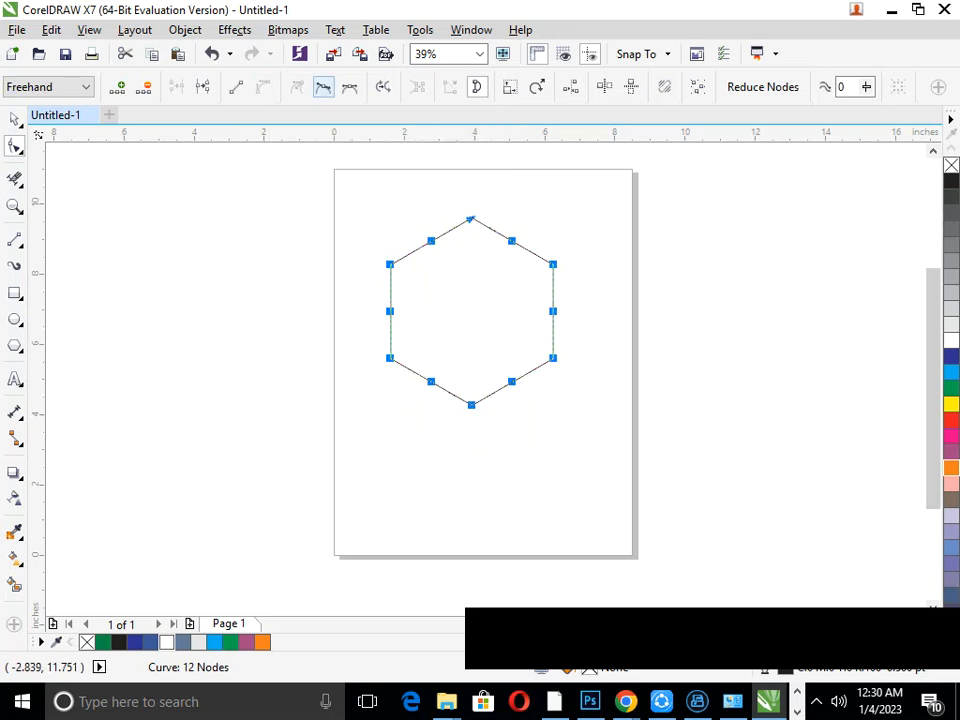
pyautogui.click(323, 87)
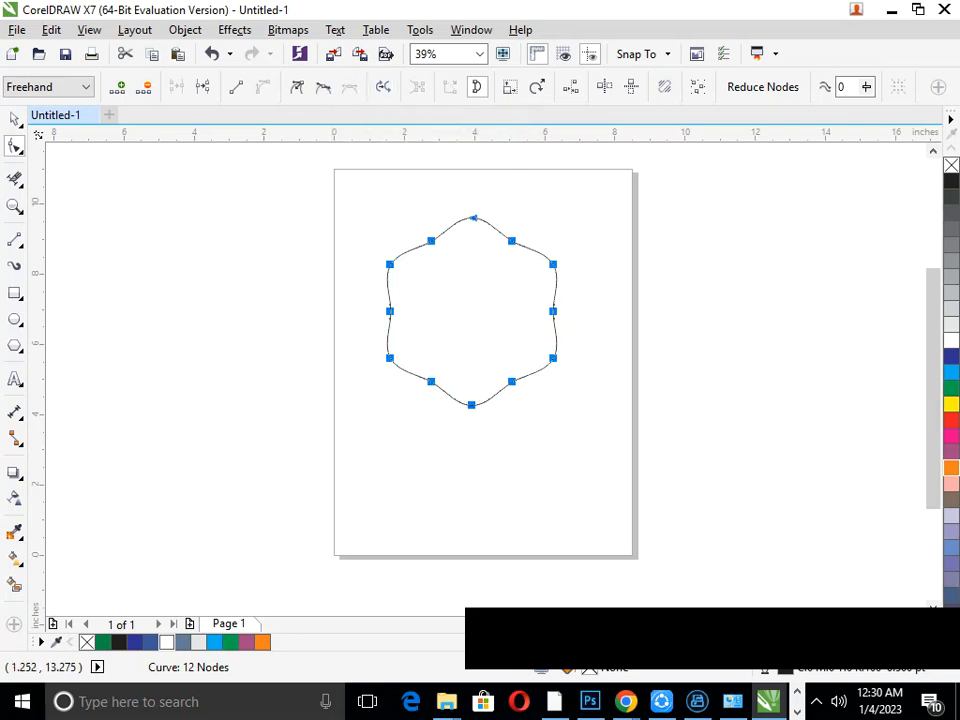
# Undo the node smoothing and the line-to-curve conversion on the hexagon.
pyautogui.click(14, 119)
pyautogui.click(263, 343)
pyautogui.hotkey('ctrl', 'z')
pyautogui.hotkey('ctrl', 'z')
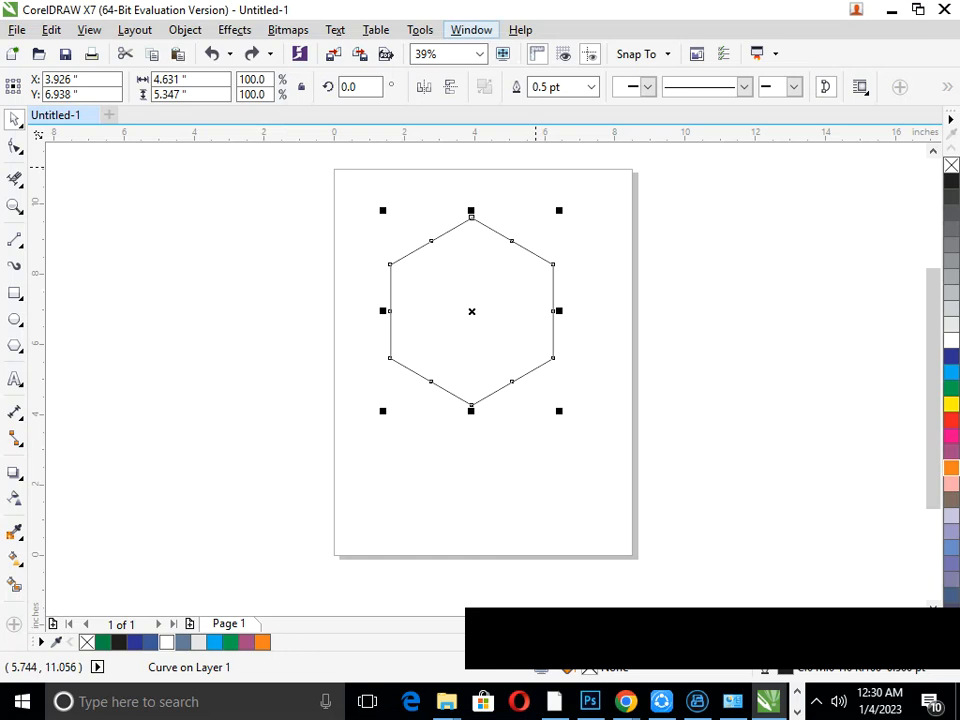
# Round all the hexagon's corners with a fillet of 0.82 inch radius.
pyautogui.click(471, 29)
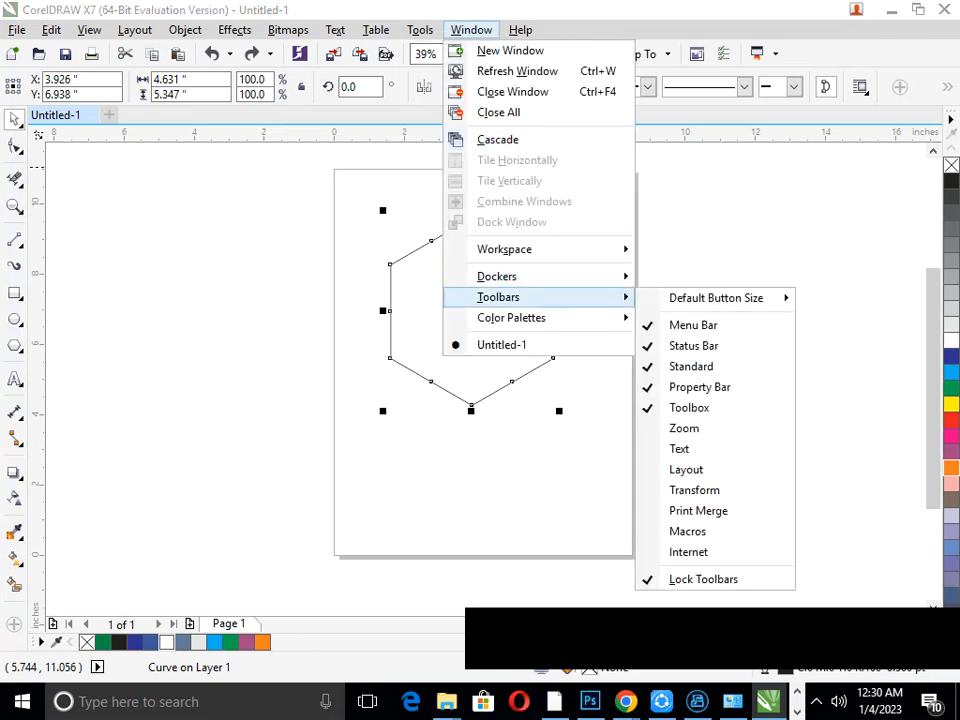
pyautogui.moveTo(497, 276)
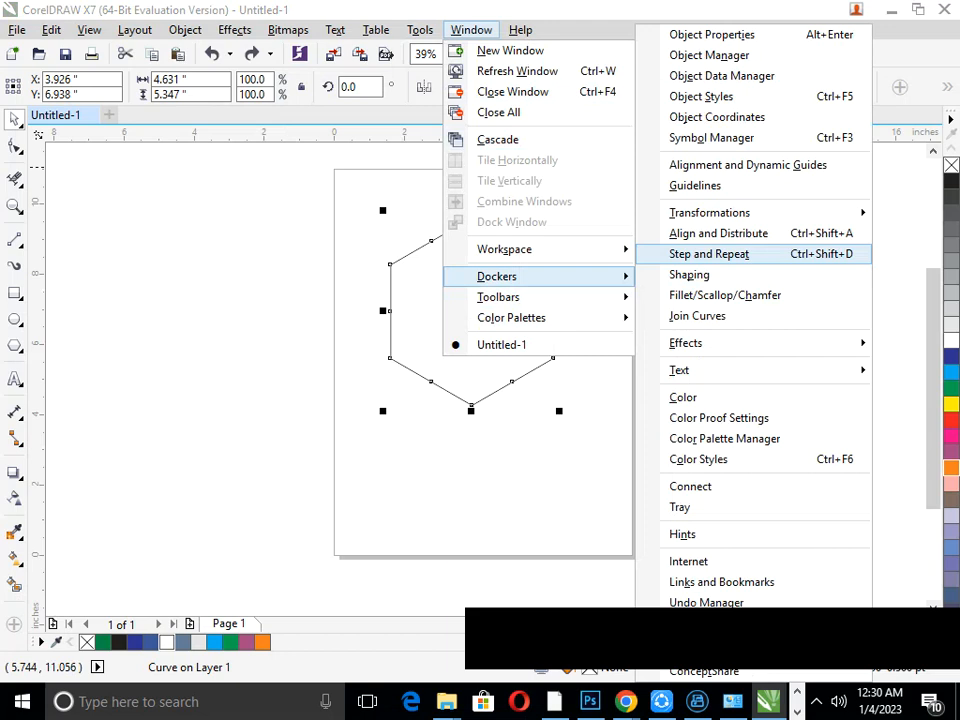
pyautogui.press('Return')
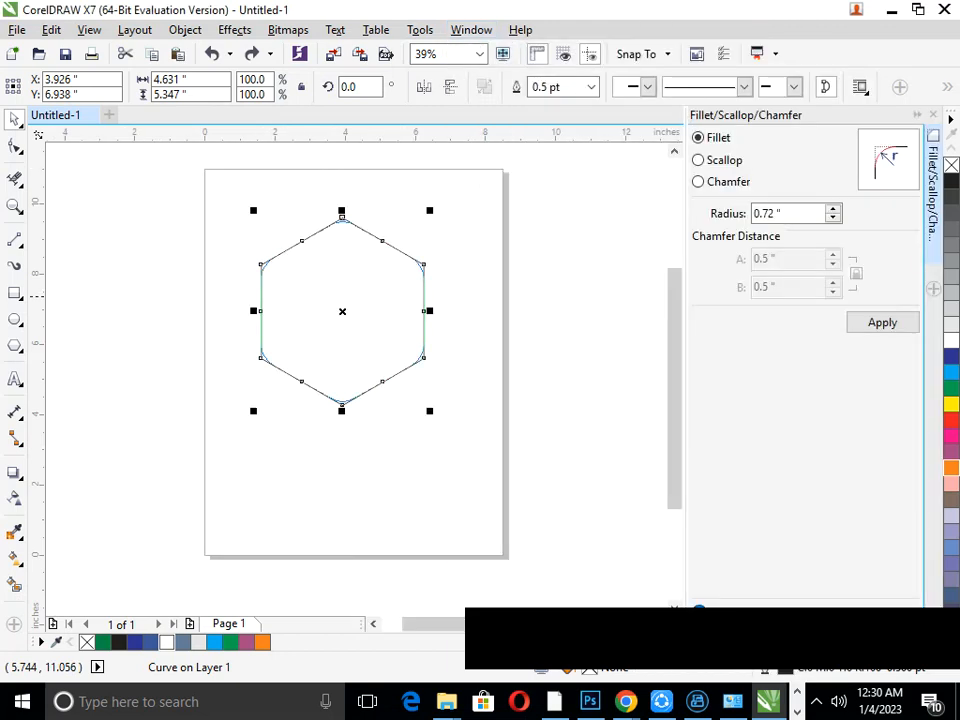
pyautogui.moveTo(833, 213); pyautogui.dragTo(833, 211)
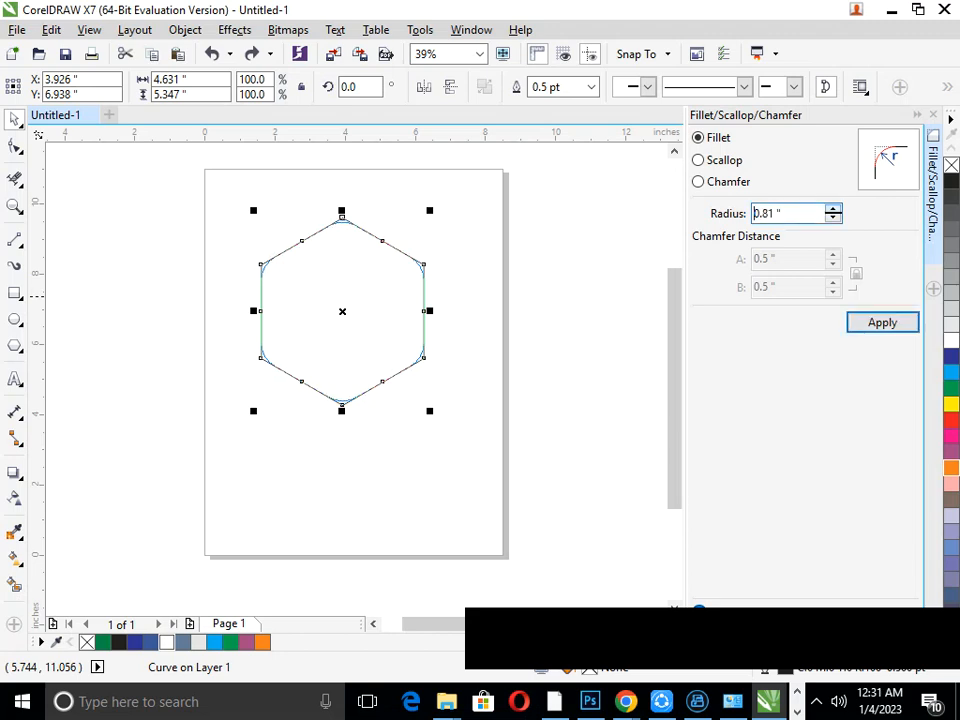
pyautogui.press('Return')
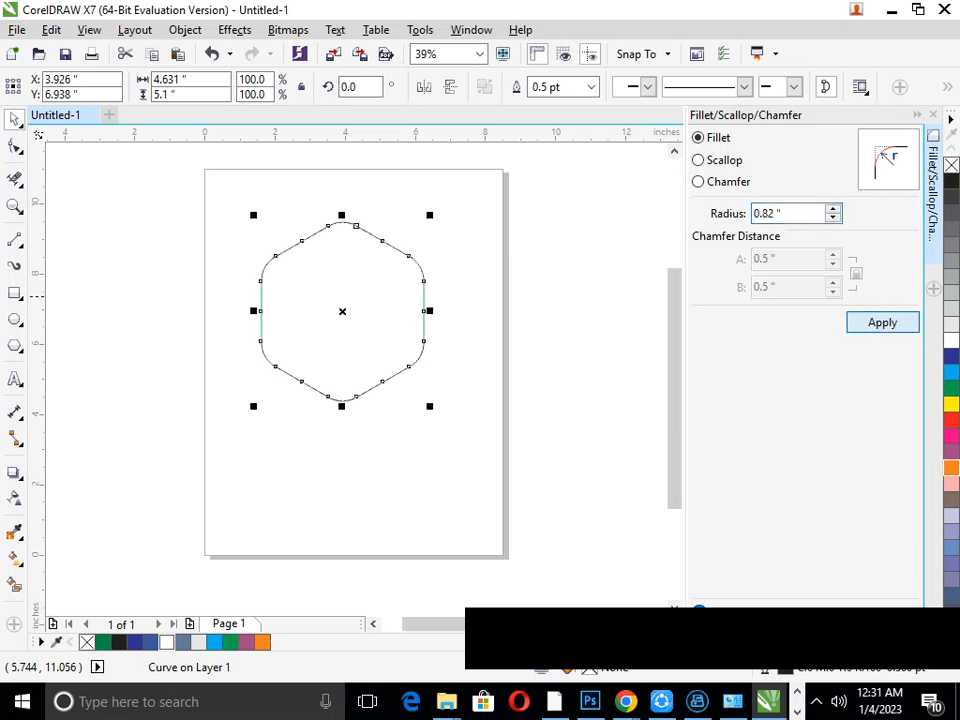
pyautogui.press('Escape')
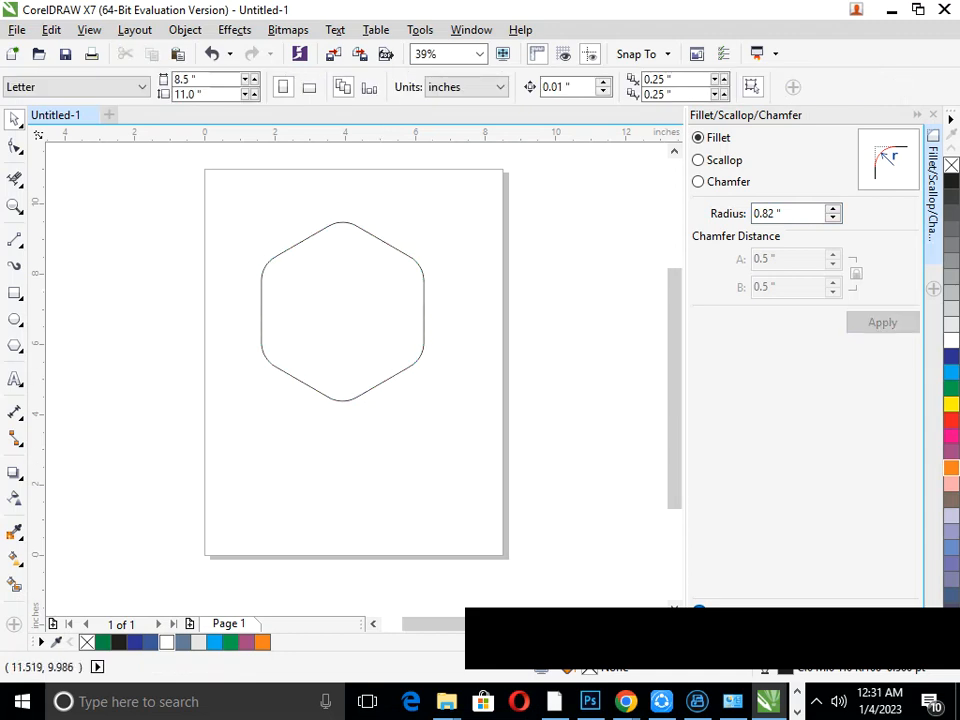
pyautogui.click(933, 115)
# Enlarge the rounded hexagon to about 5.94 × 6.54 inches and move it down toward the middle of the page.
pyautogui.click(412, 372)
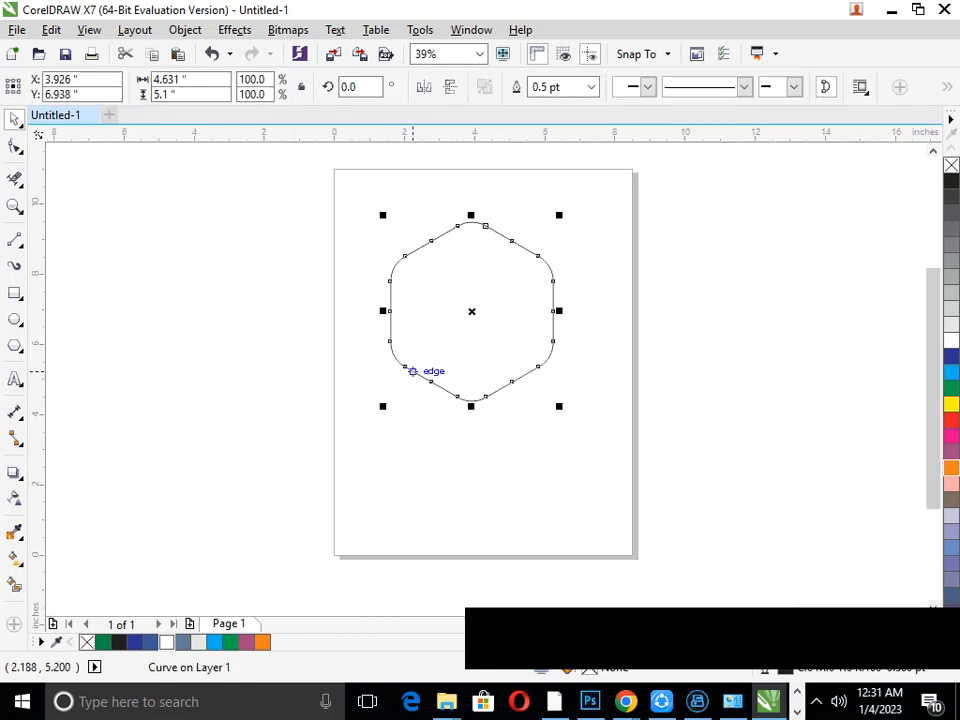
pyautogui.moveTo(385, 407); pyautogui.dragTo(364, 449)
pyautogui.moveTo(458, 358); pyautogui.dragTo(462, 393)
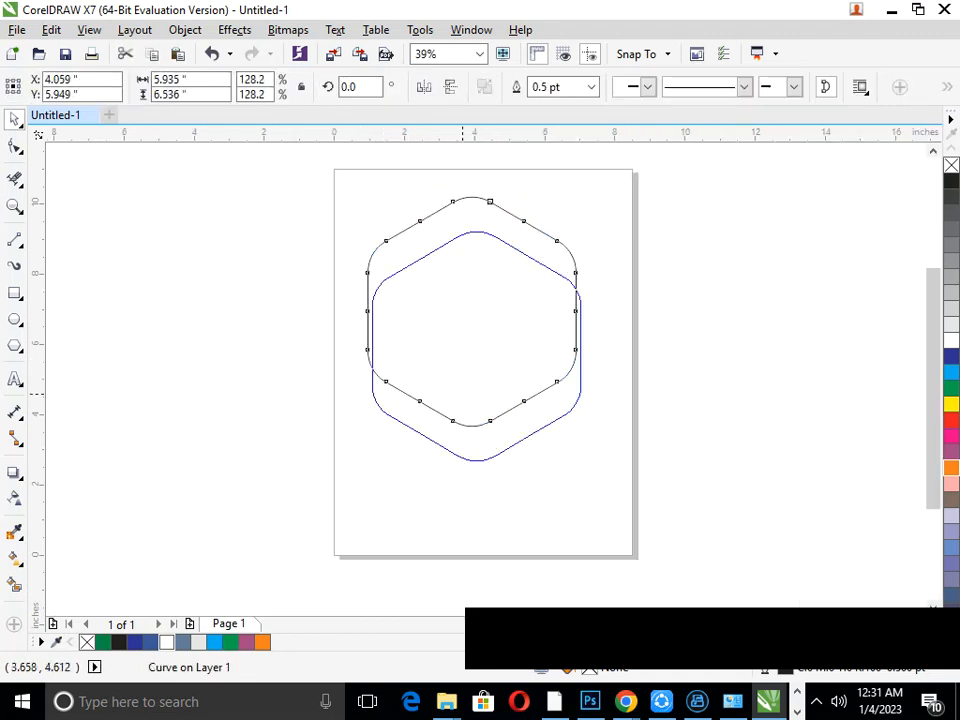
# Add a concentric copy of the hexagon at about 2.97 × 3.27 inches and give it a 16 pt outline.
pyautogui.moveTo(365, 466); pyautogui.dragTo(419, 437)
pyautogui.press('Escape')
pyautogui.click(494, 372)
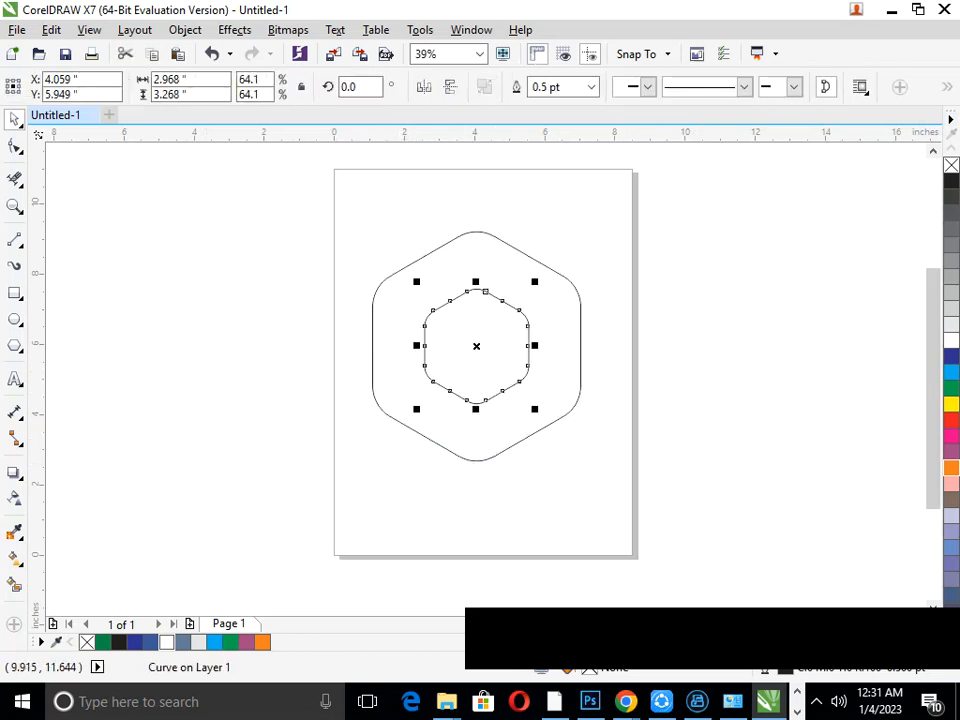
pyautogui.click(591, 87)
pyautogui.click(546, 246)
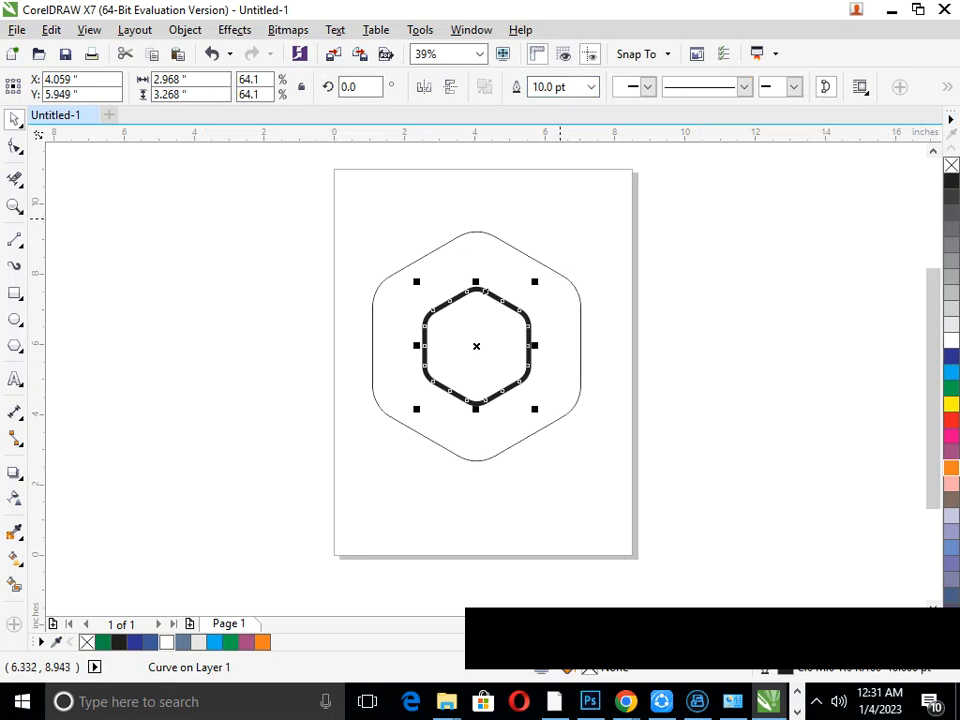
pyautogui.click(591, 87)
pyautogui.click(545, 274)
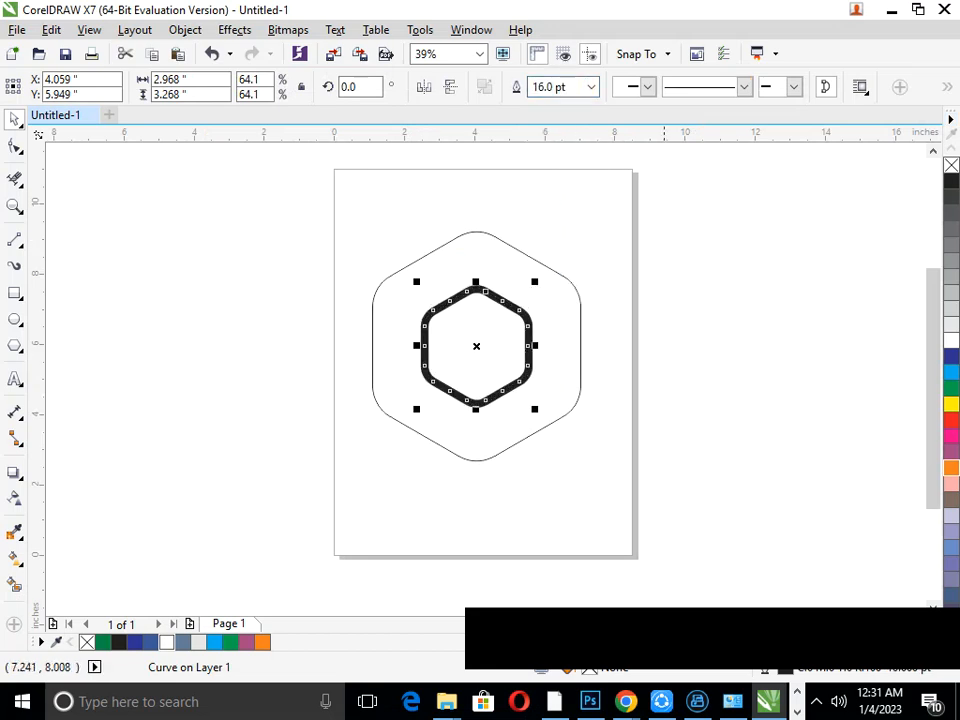
pyautogui.click(735, 374)
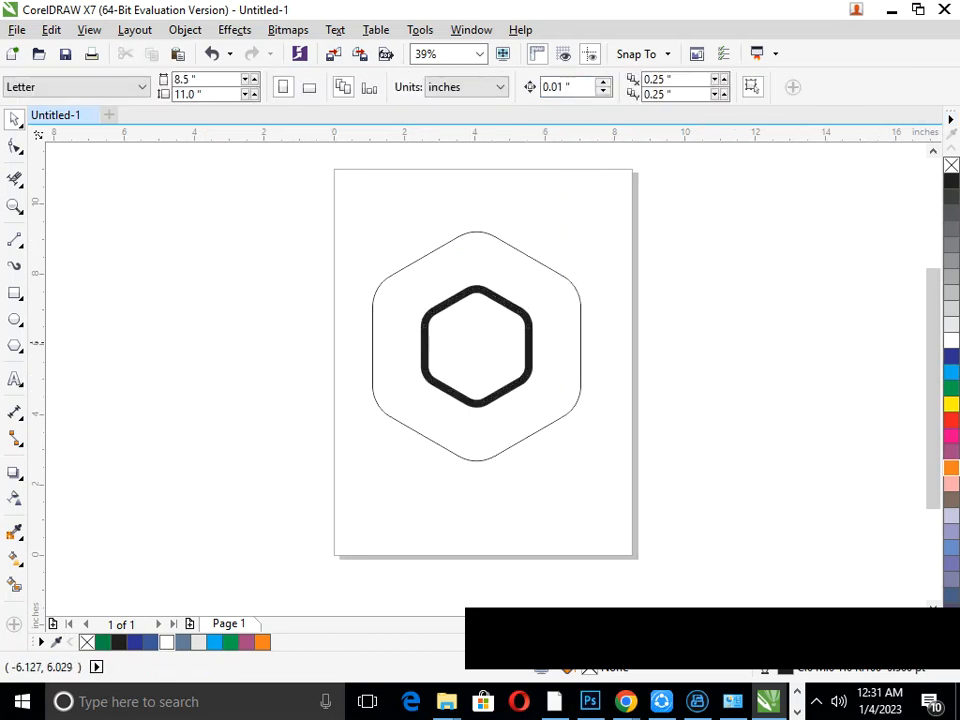
# Draw a horizontal rectangle about 0.6 inch tall across the inner hexagon's right side, extending past the outer hexagon.
pyautogui.moveTo(514, 336); pyautogui.dragTo(610, 358)
pyautogui.press('space')
pyautogui.click(62, 420)
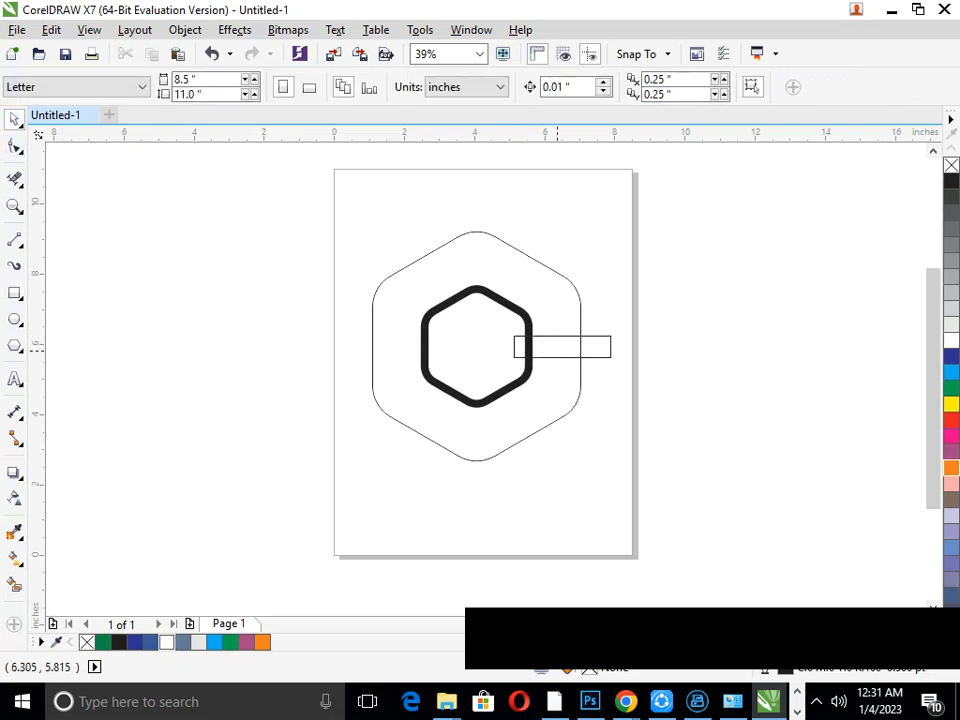
# Try trimming the inner hexagon with the rectangle, and try intersecting the two shapes.
pyautogui.click(556, 352)
pyautogui.keyDown('shift'); pyautogui.click(516, 340); pyautogui.keyUp('shift')
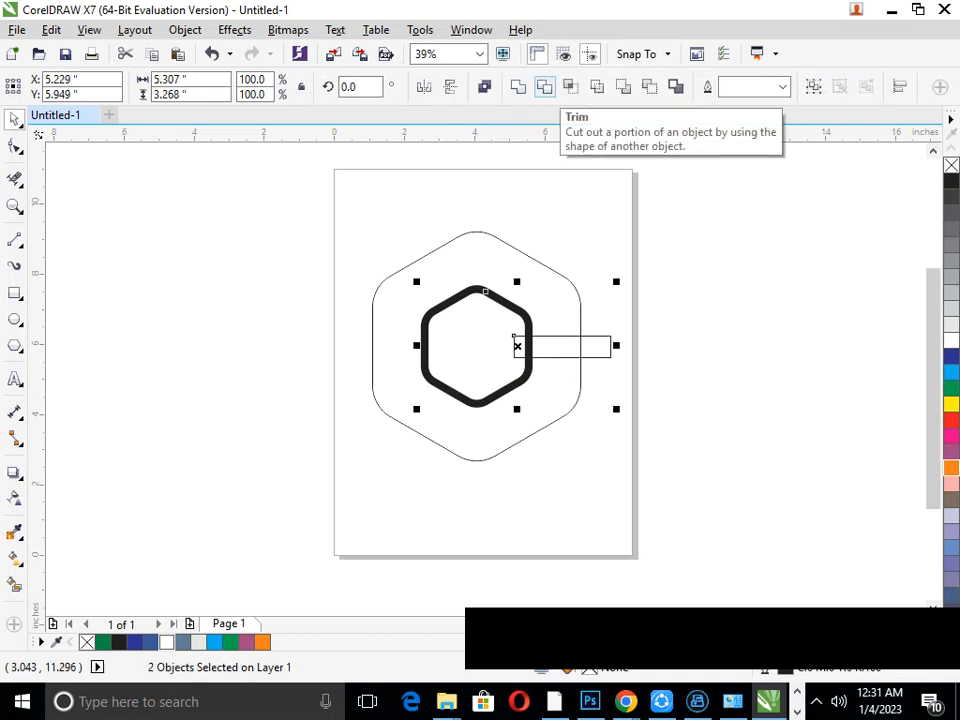
pyautogui.click(544, 86)
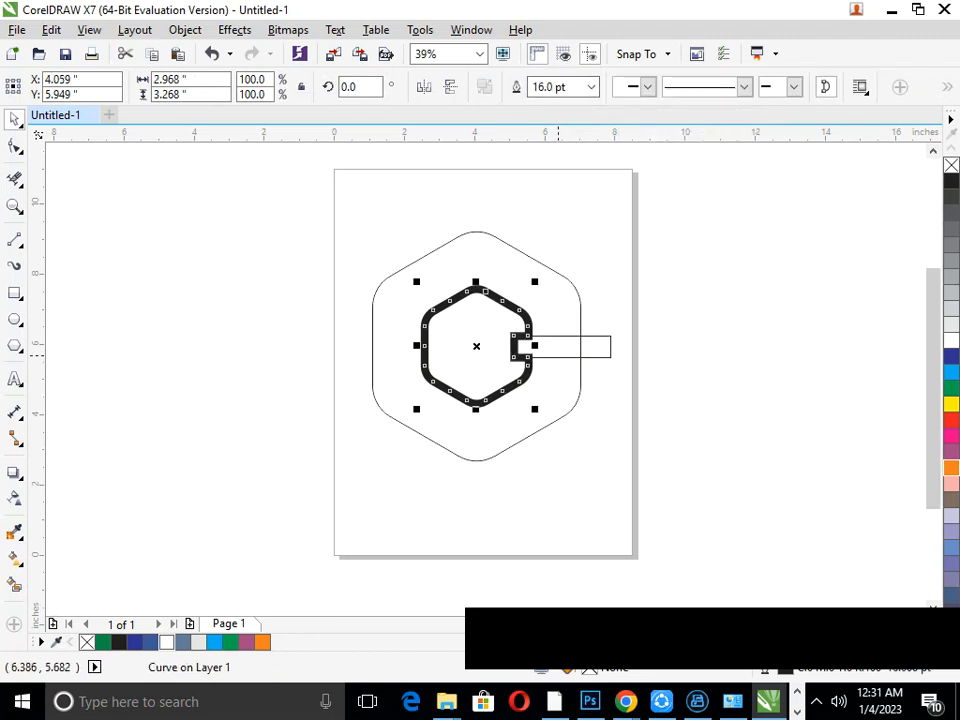
pyautogui.hotkey('ctrl', 'z')
pyautogui.click(572, 87)
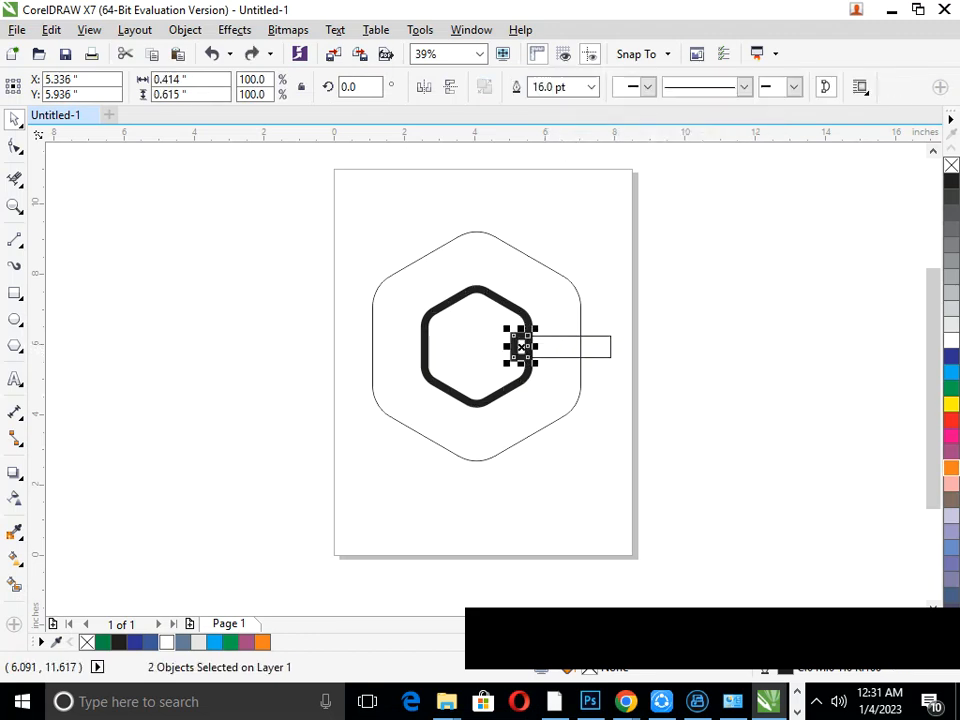
pyautogui.hotkey('ctrl', 'z')
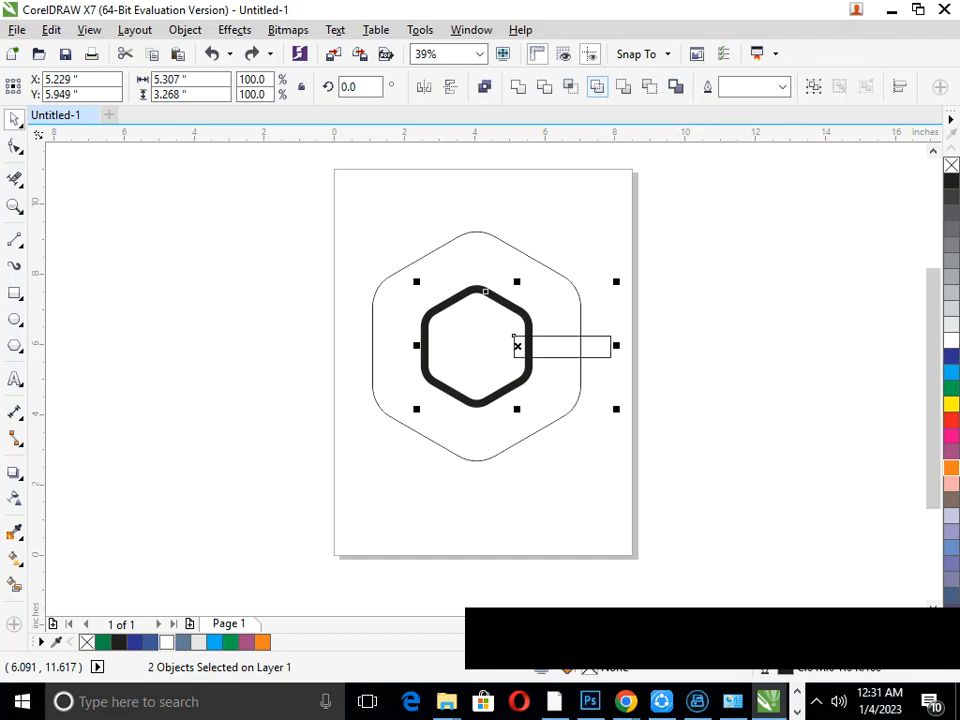
# Try the Front Minus Back, Back Minus Front and Create Boundary operations on the inner hexagon and rectangle.
pyautogui.click(622, 86)
pyautogui.hotkey('ctrl', 'z')
pyautogui.click(648, 86)
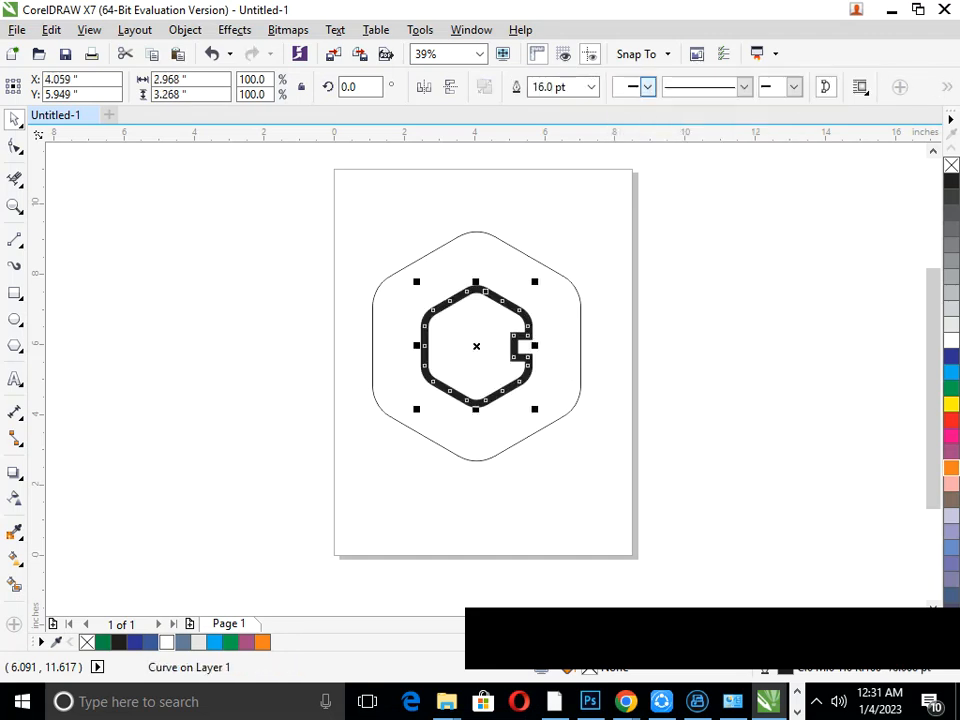
pyautogui.hotkey('ctrl', 'z')
pyautogui.click(677, 86)
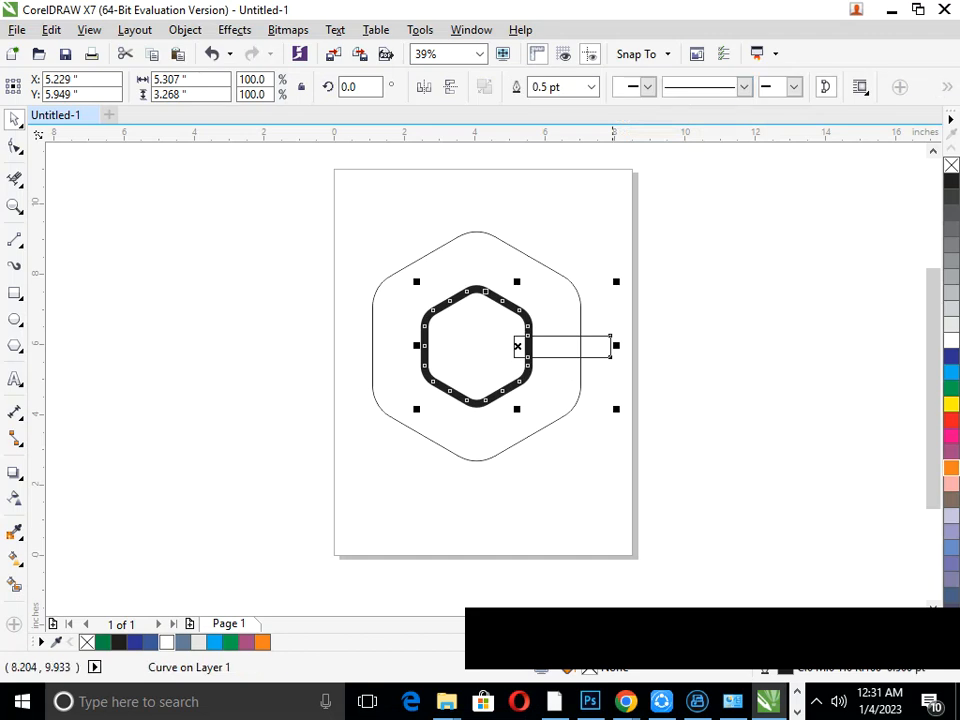
pyautogui.hotkey('ctrl', 'z')
# Delete the inner hexagon's edge segment within the rectangle and the rectangle's part inside the hexagon, using Virtual Segment Delete.
pyautogui.click(576, 484)
pyautogui.click(14, 179)
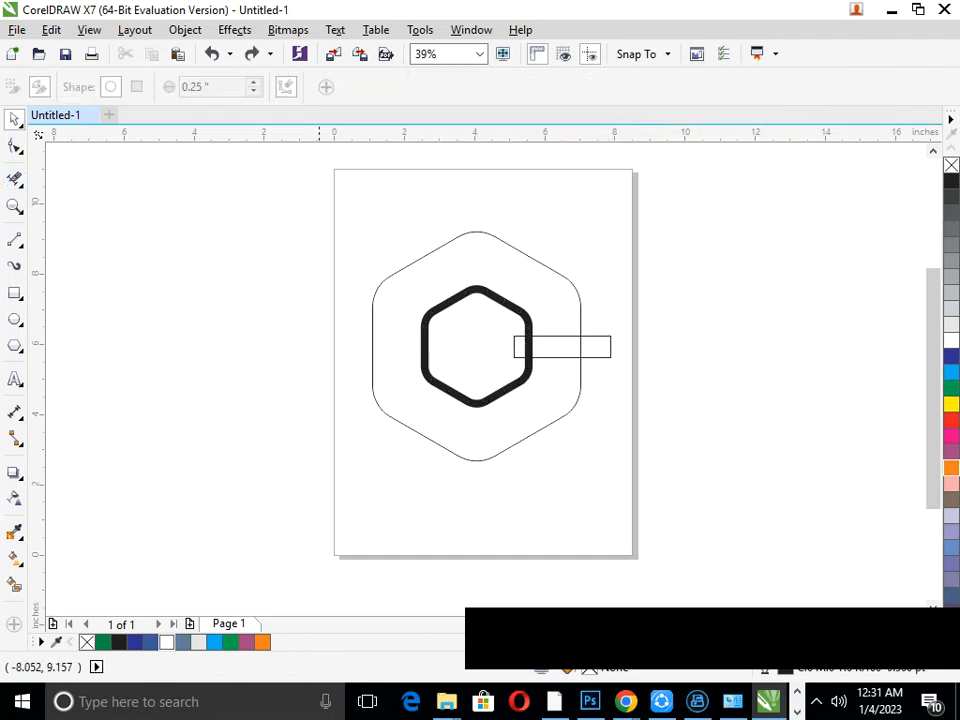
pyautogui.moveTo(502, 345); pyautogui.dragTo(555, 350)
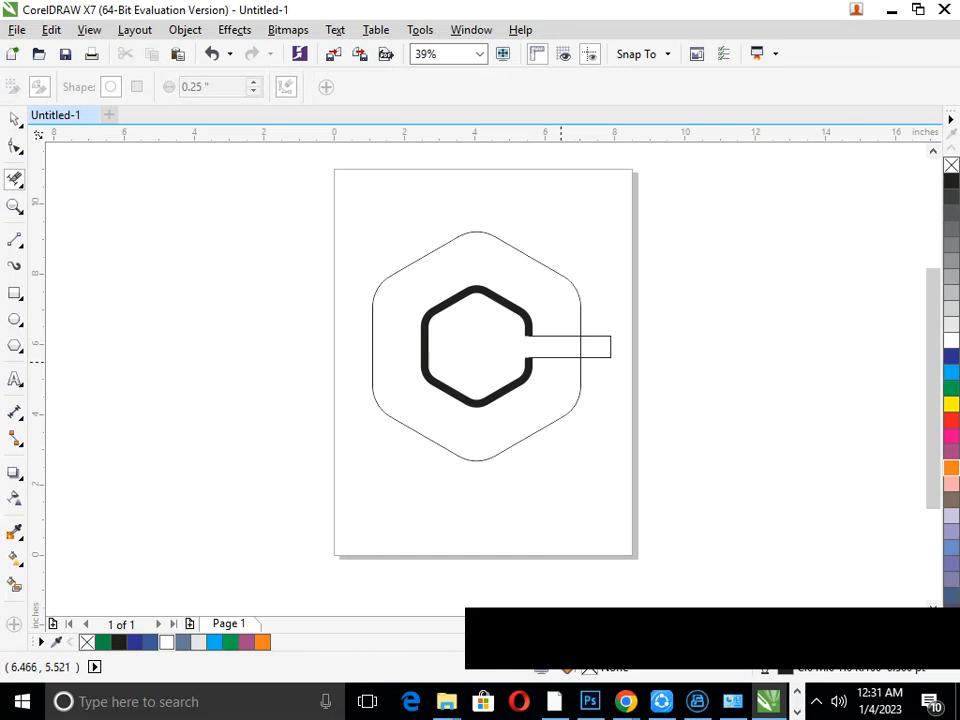
# Undo the last virtual segment deletion and place a copy of the rectangle across the inner hexagon's left side.
pyautogui.hotkey('ctrl', 'z')
pyautogui.press('space')
pyautogui.moveTo(571, 347); pyautogui.dragTo(382, 349)
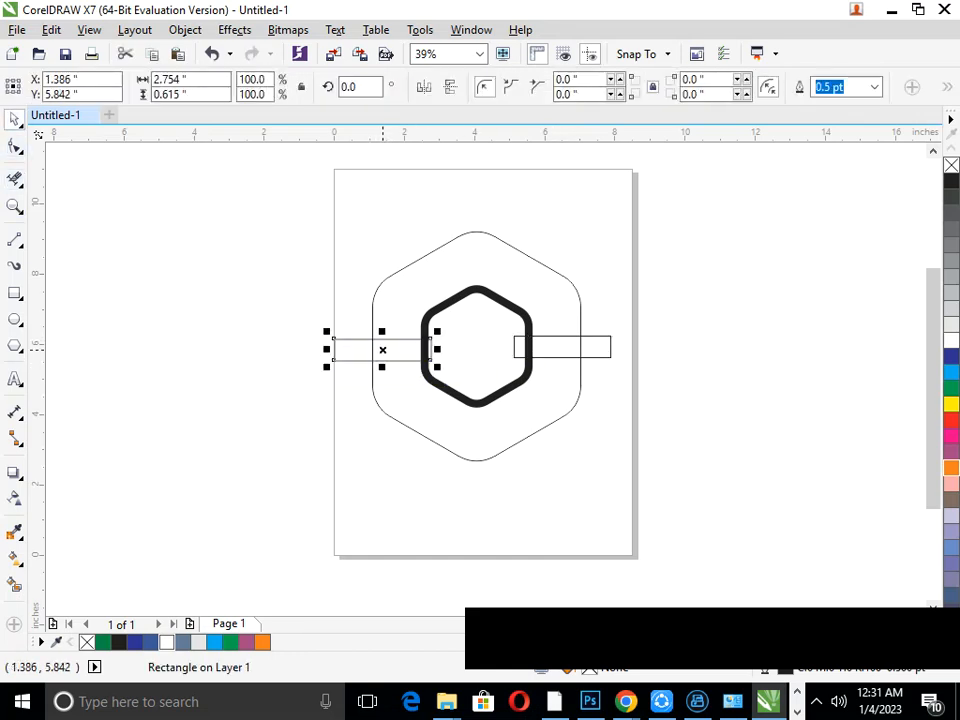
# Remove the inner hexagon's right edge segment and the rectangle's part inside the hexagon with Virtual Segment Delete.
pyautogui.press('space')
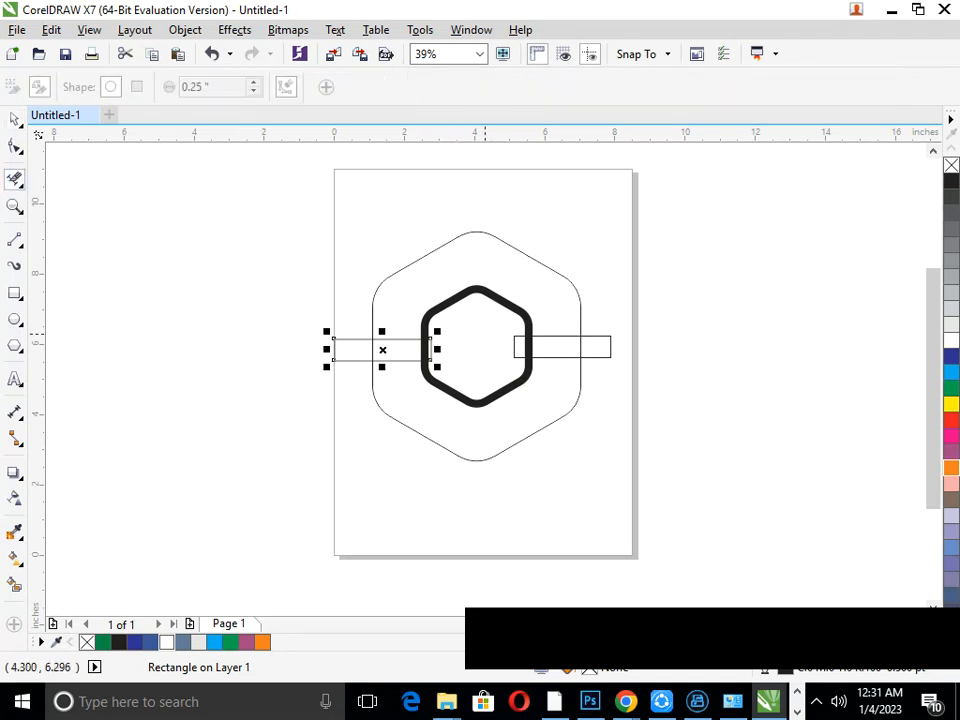
pyautogui.moveTo(504, 349); pyautogui.dragTo(531, 346)
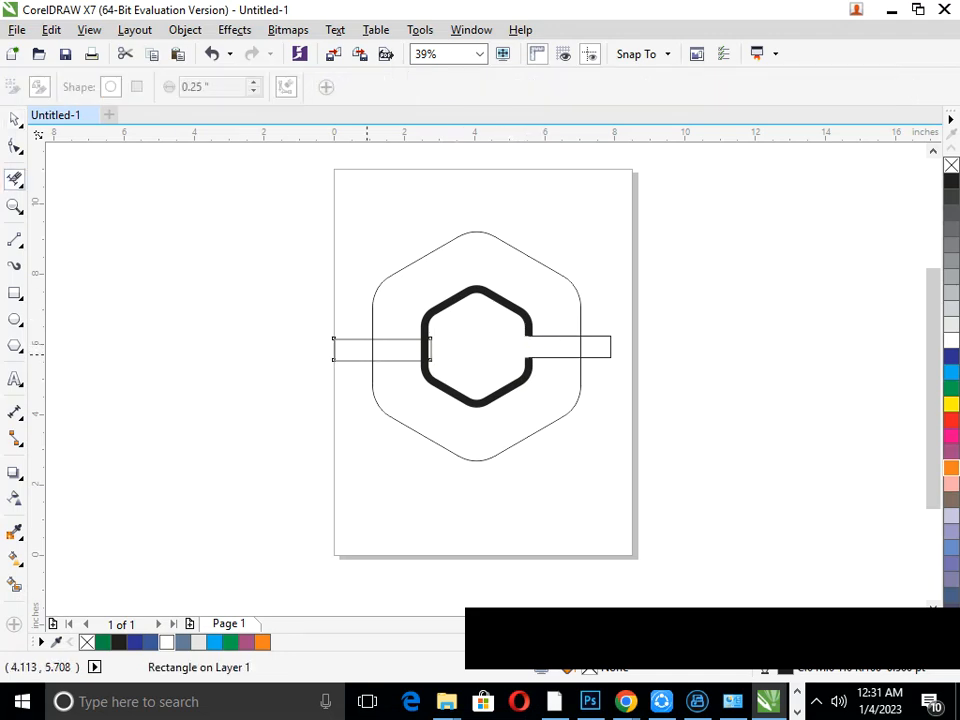
pyautogui.click(14, 119)
pyautogui.click(404, 361)
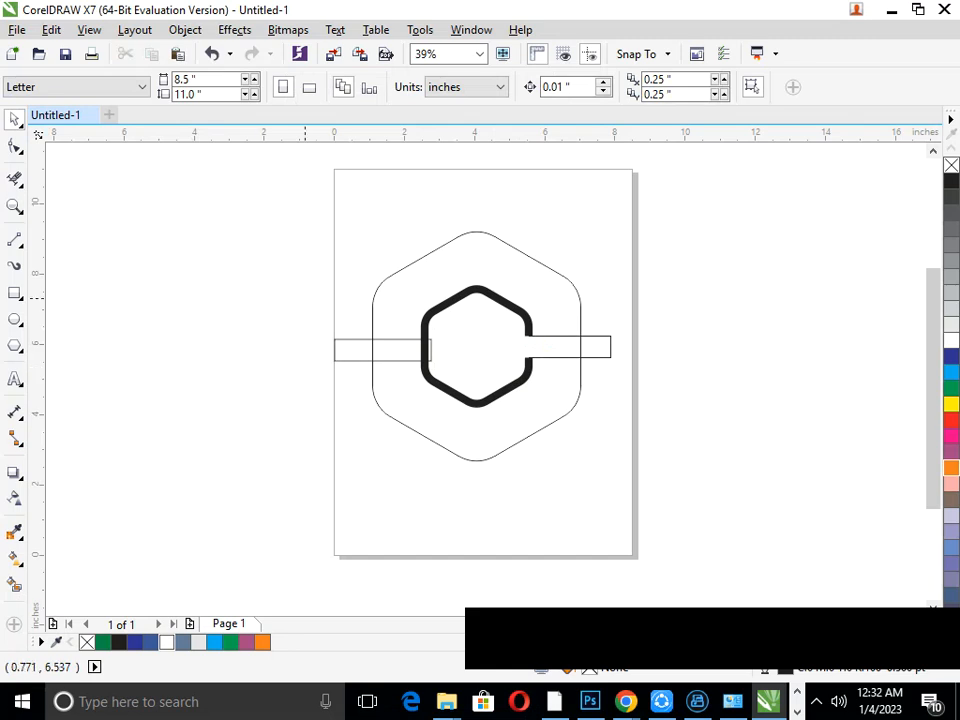
# Shift the left rectangle so its end lies on the inner hexagon's left edge, and stretch it to about 1.54 inches tall.
pyautogui.scroll(2, 585, 470)
pyautogui.moveTo(443, 347); pyautogui.dragTo(427, 344)
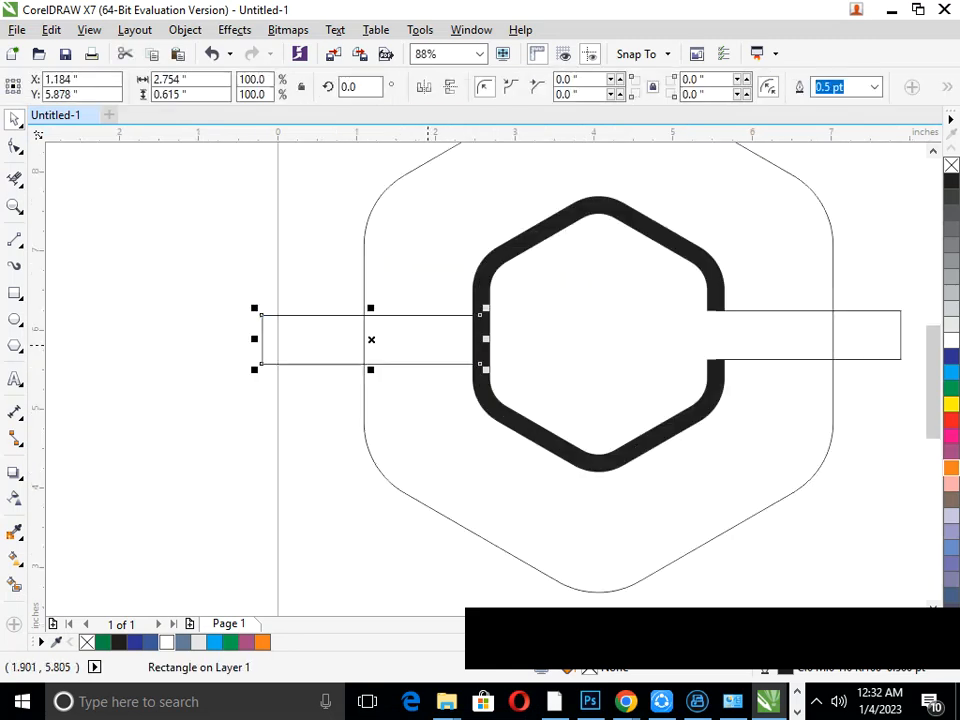
pyautogui.moveTo(371, 307); pyautogui.dragTo(378, 271)
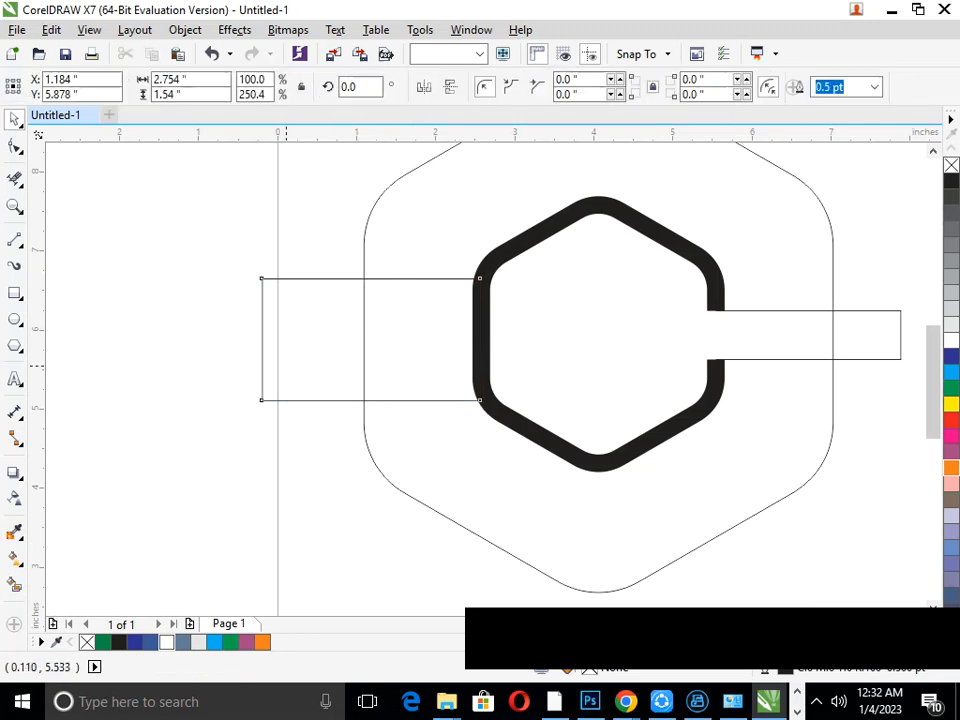
pyautogui.keyDown('shift'); pyautogui.click(525, 428); pyautogui.keyUp('shift')
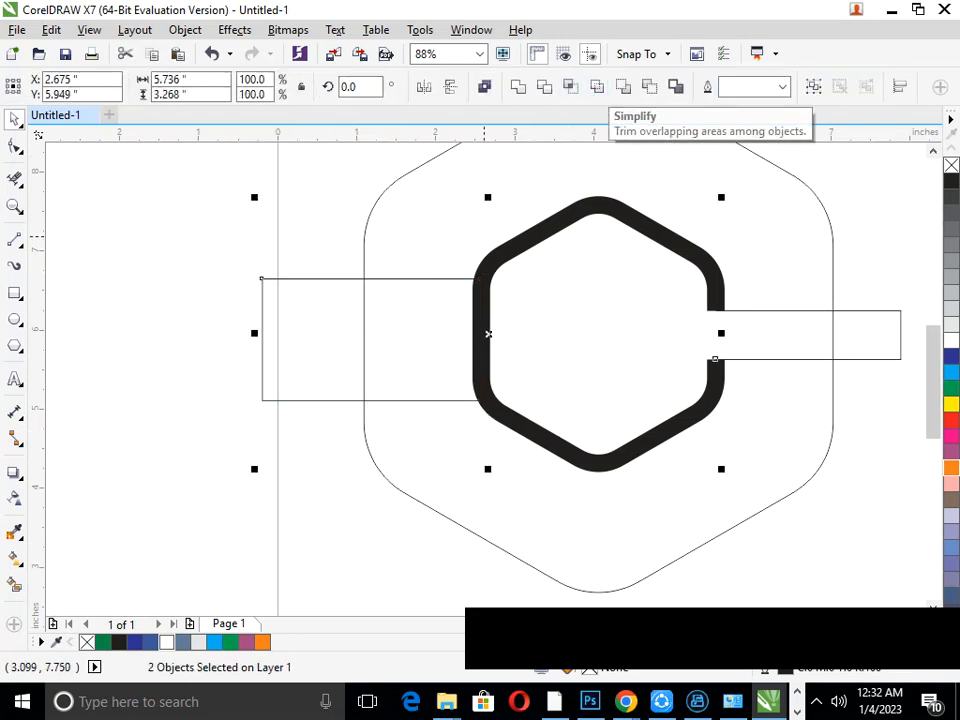
pyautogui.click(280, 436)
# Give the left rectangle a blue outline 12 pt wide.
pyautogui.click(301, 401)
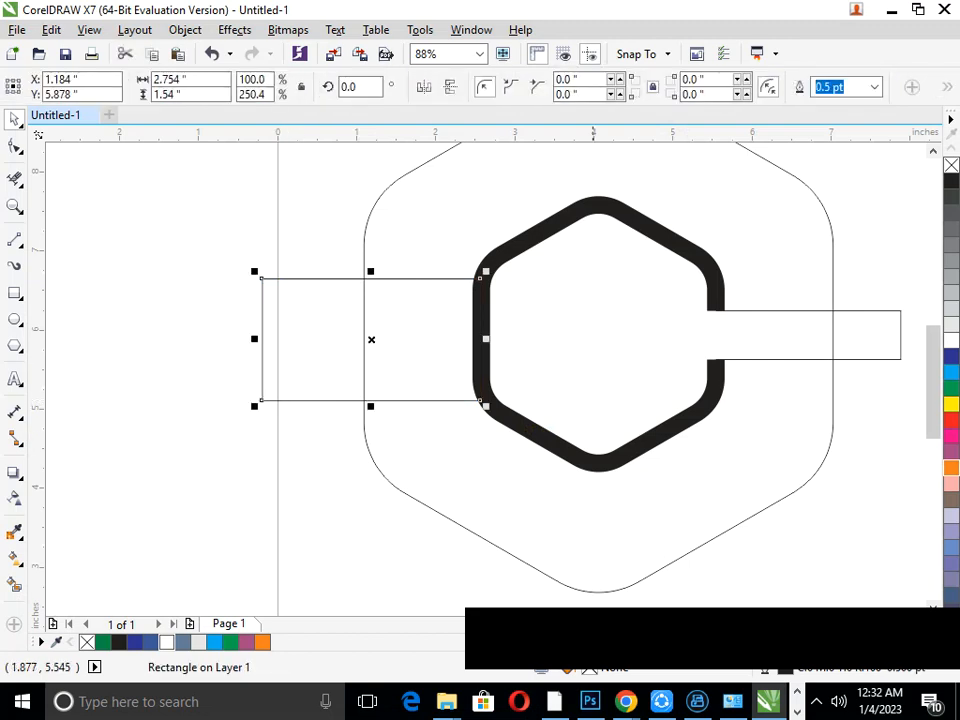
pyautogui.click(874, 87)
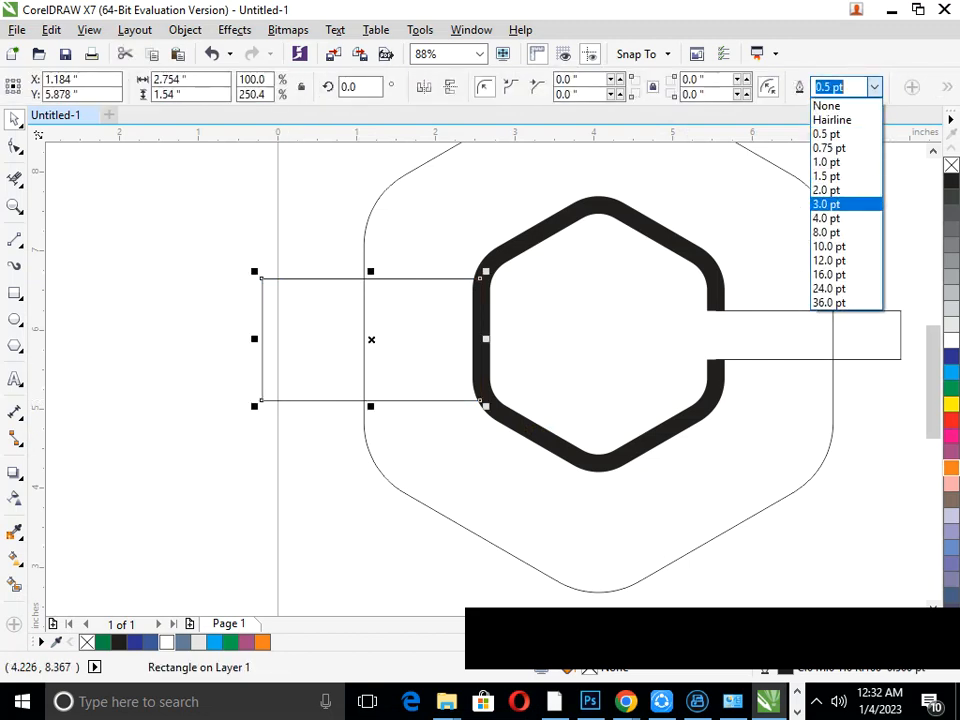
pyautogui.click(839, 221)
pyautogui.rightClick(951, 356)
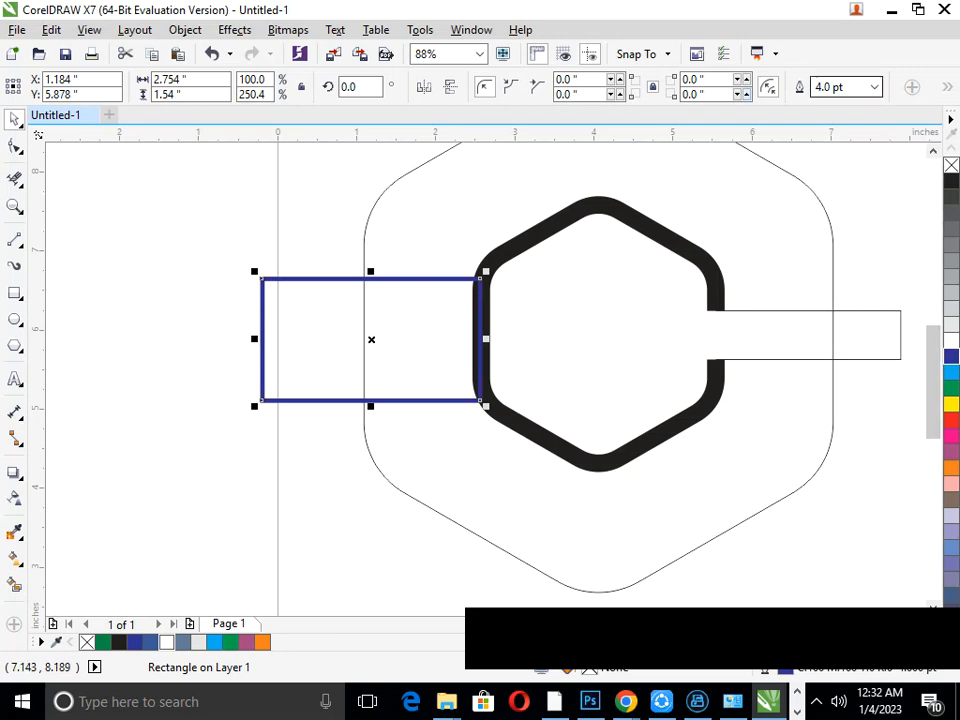
pyautogui.click(874, 87)
pyautogui.click(829, 288)
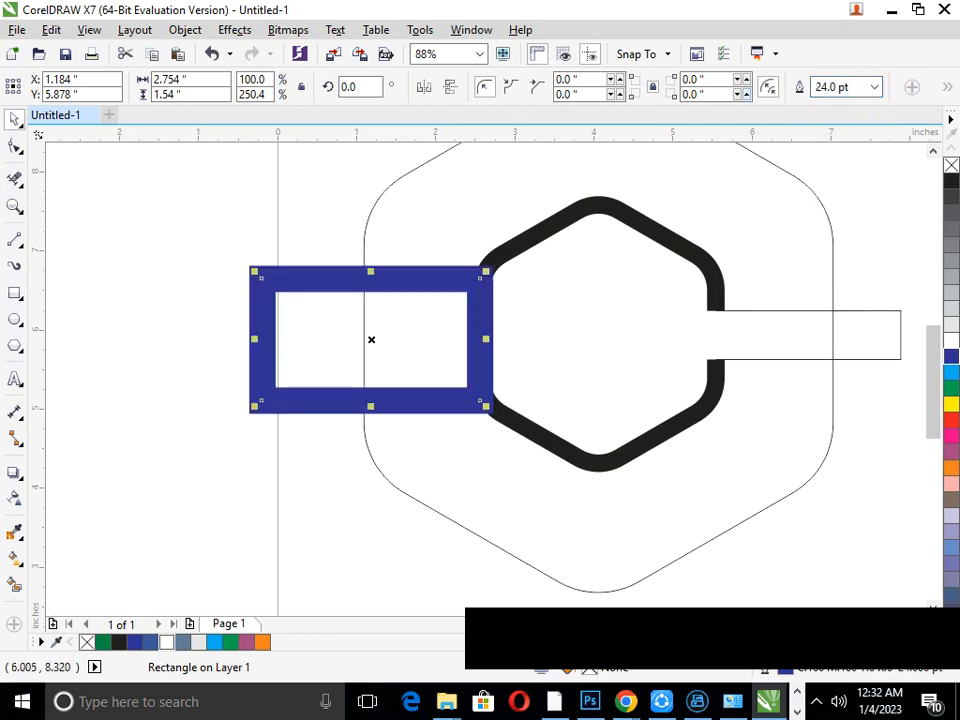
pyautogui.hotkey('ctrl', 'a')
pyautogui.write('12')
pyautogui.press('Return')
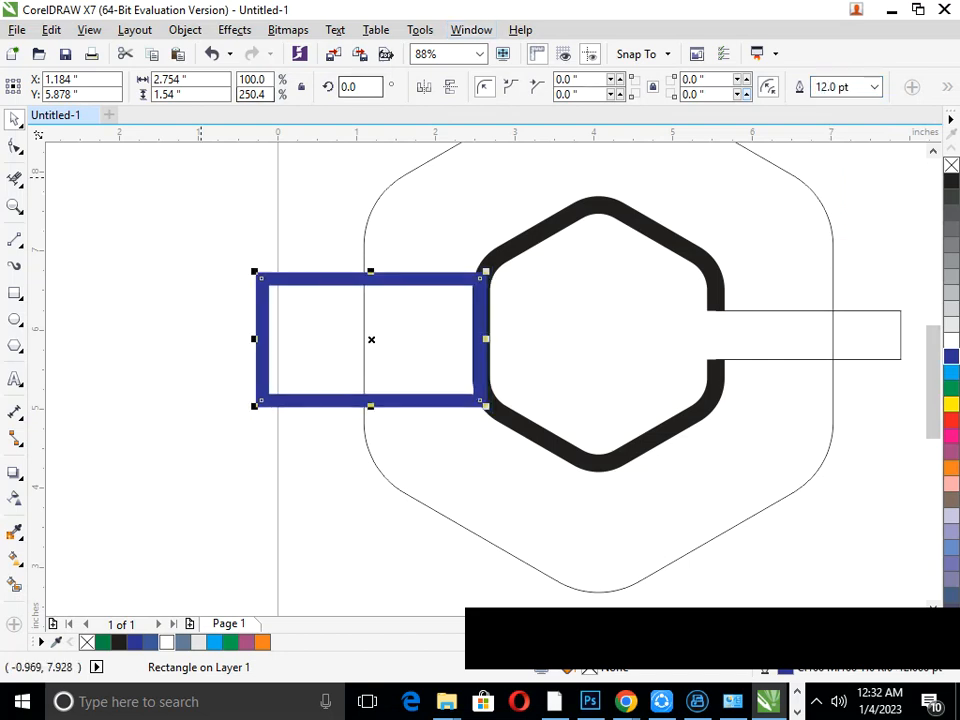
# Try intersecting the blue rectangle with the inner hexagon.
pyautogui.click(325, 354)
pyautogui.click(395, 402)
pyautogui.keyDown('shift'); pyautogui.click(488, 333); pyautogui.keyUp('shift')
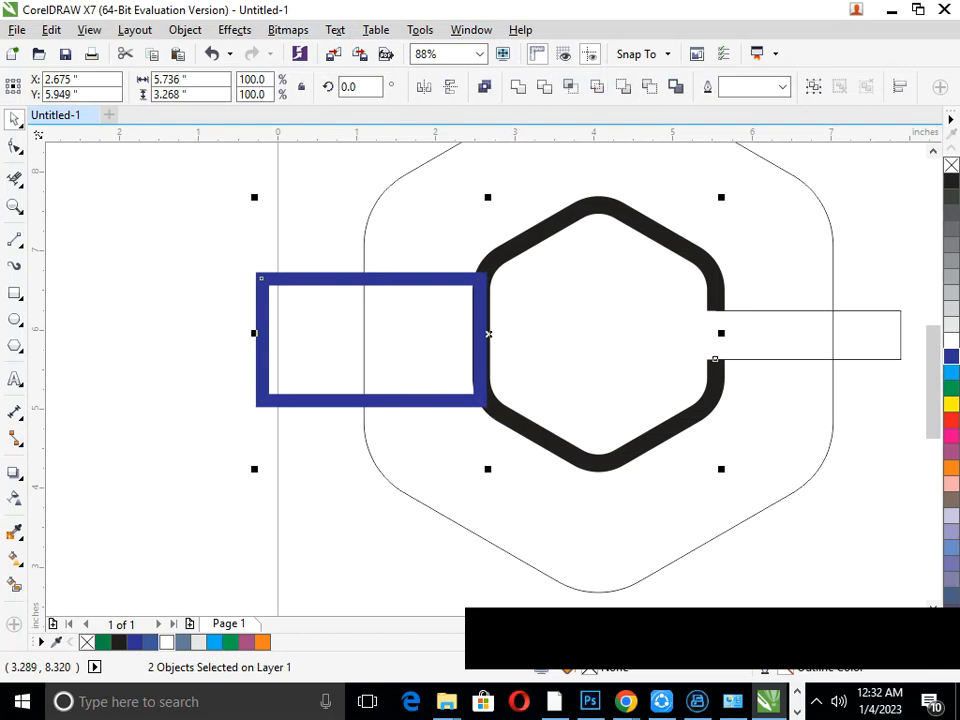
pyautogui.click(570, 86)
pyautogui.click(648, 379)
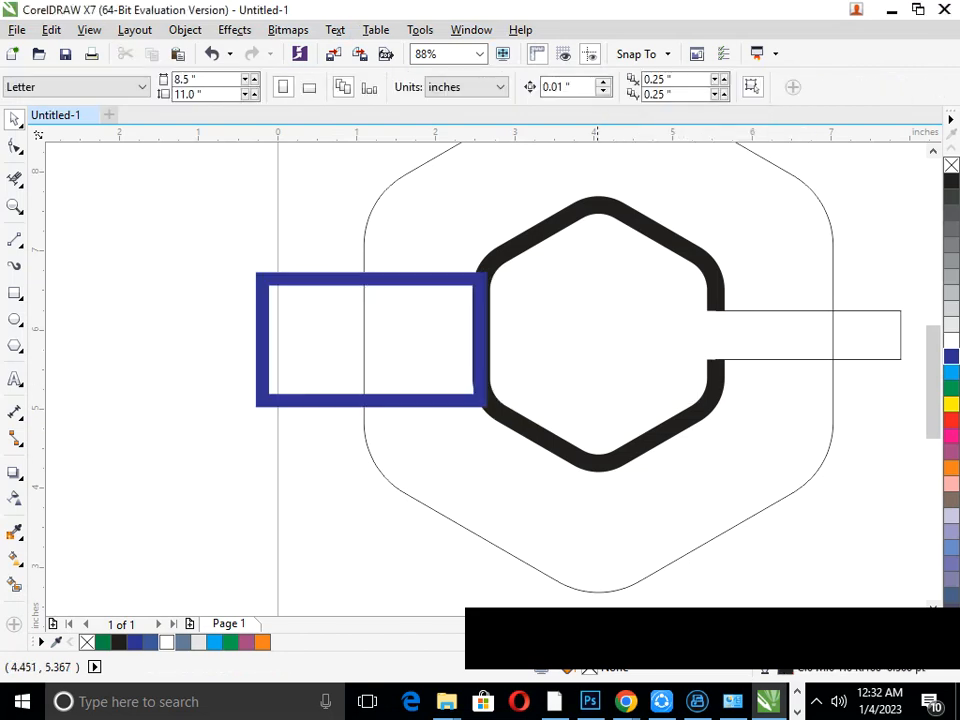
# Nudge the blue rectangle about 0.06 inch to the left, still overlapping the inner hexagon's left edge.
pyautogui.click(432, 404)
pyautogui.moveTo(433, 404); pyautogui.dragTo(427, 404)
pyautogui.click(311, 526)
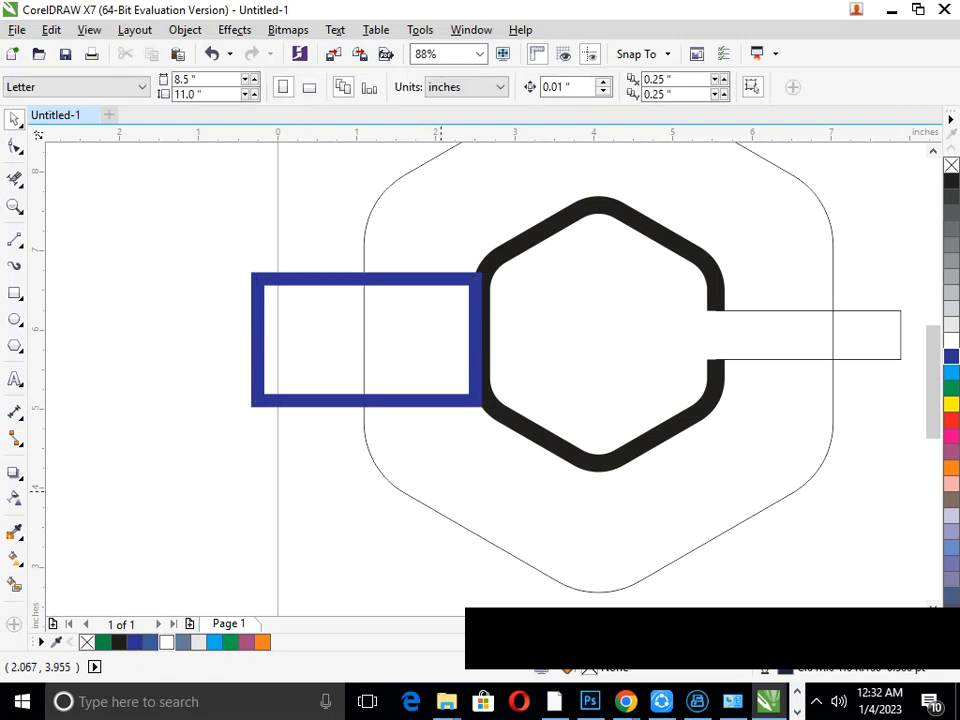
# Try trimming the inner hexagon with the blue rectangle, moving each shape aside to check the cut and undoing the moves.
pyautogui.moveTo(364, 171); pyautogui.dragTo(589, 493)
pyautogui.moveTo(422, 272); pyautogui.dragTo(602, 519)
pyautogui.moveTo(363, 309); pyautogui.dragTo(415, 367)
pyautogui.press('F3')
pyautogui.press('F3')
pyautogui.moveTo(407, 214); pyautogui.dragTo(505, 400)
pyautogui.click(436, 402)
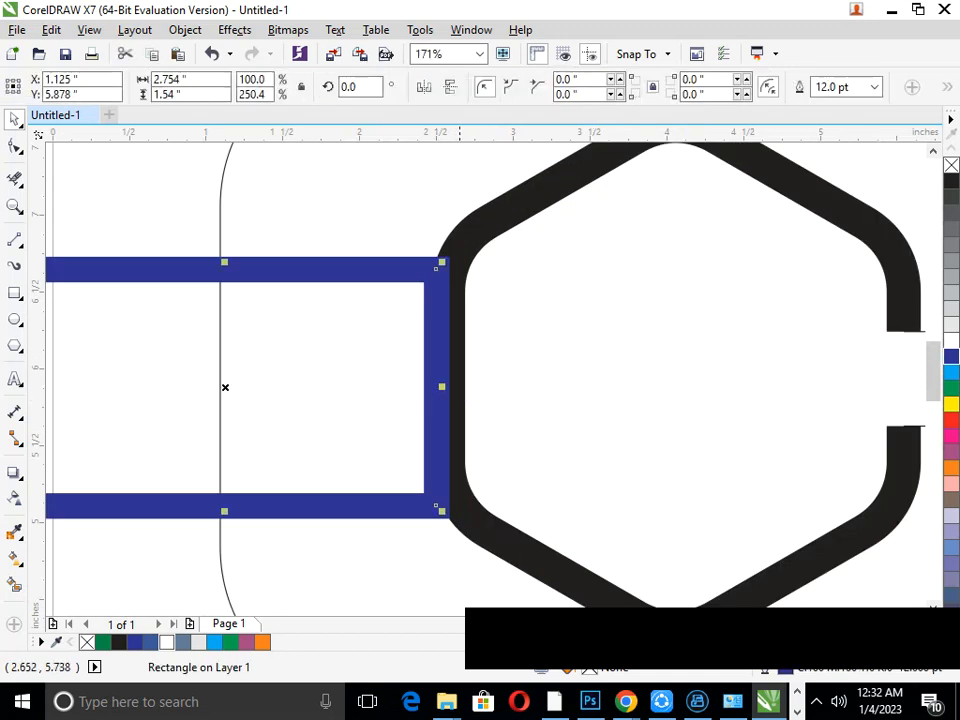
pyautogui.keyDown('shift'); pyautogui.click(459, 410); pyautogui.keyUp('shift')
pyautogui.moveTo(478, 231); pyautogui.dragTo(539, 208)
pyautogui.hotkey('ctrl', 'z')
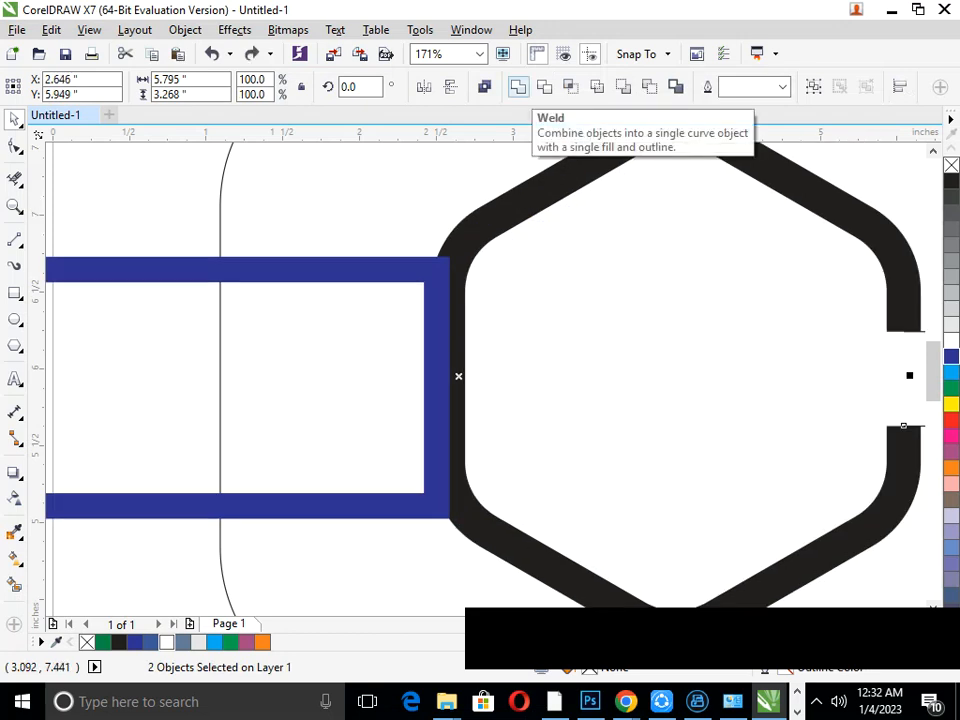
pyautogui.click(544, 86)
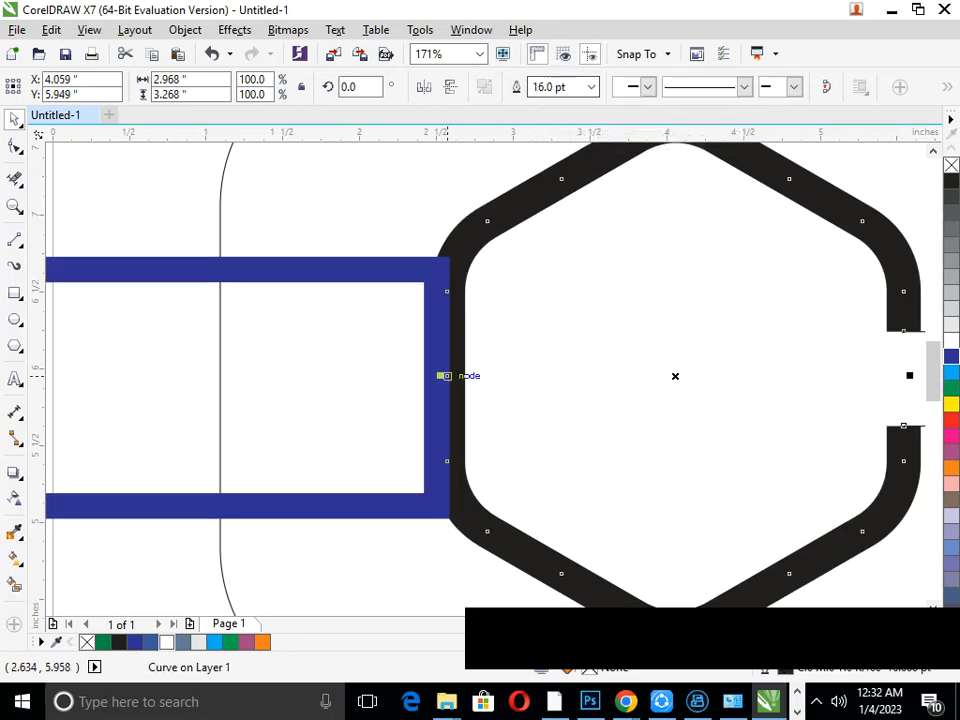
pyautogui.moveTo(446, 375); pyautogui.dragTo(297, 385)
pyautogui.hotkey('ctrl', 'z')
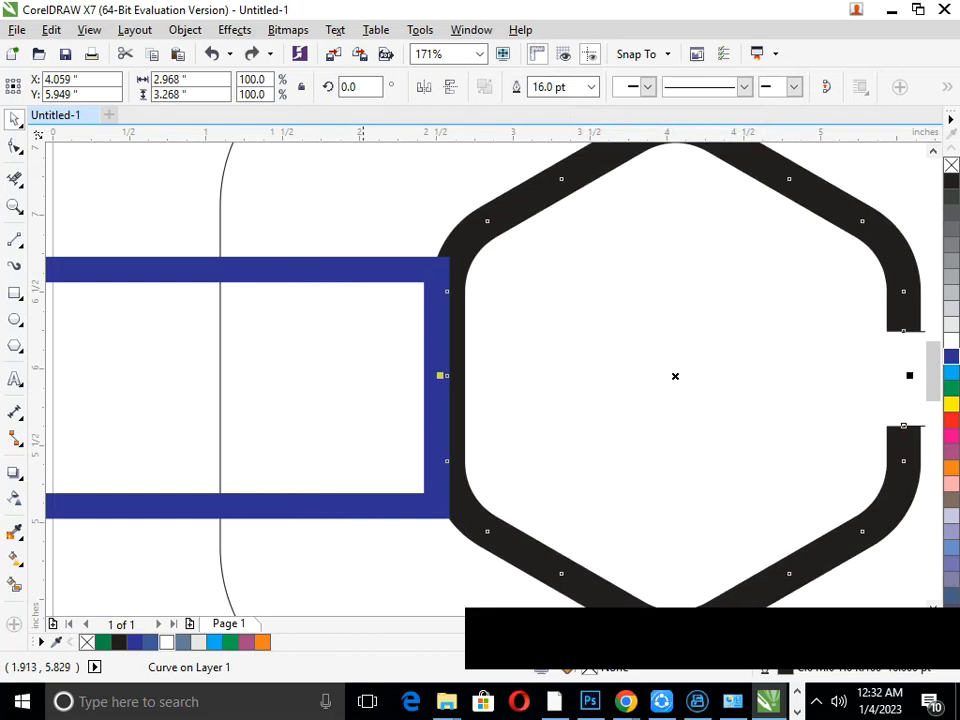
pyautogui.click(225, 387)
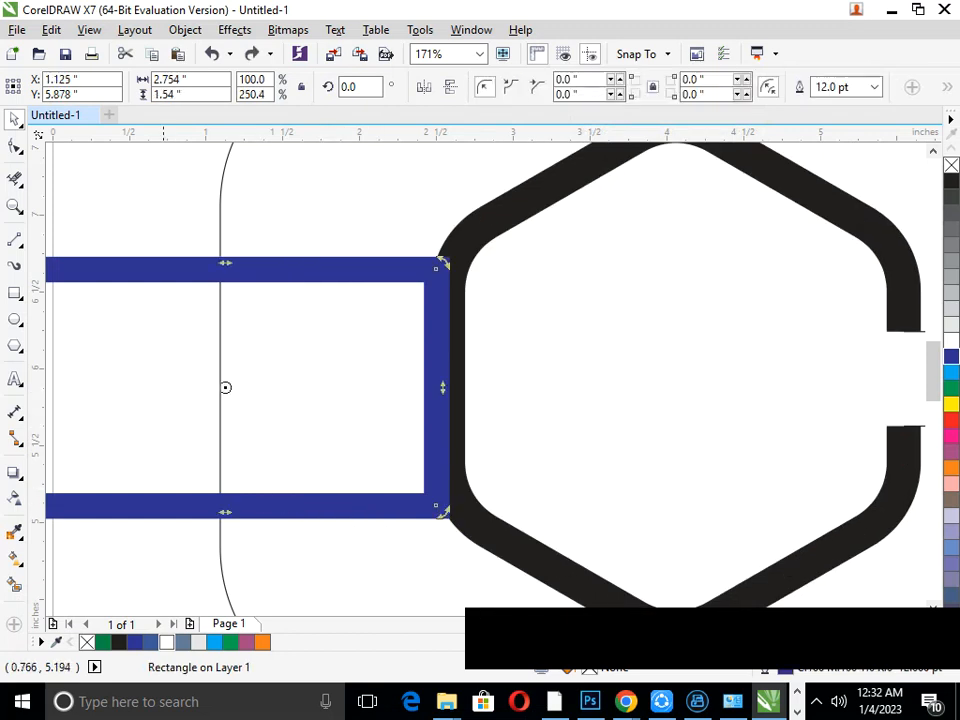
pyautogui.moveTo(176, 510); pyautogui.dragTo(54, 478)
pyautogui.hotkey('ctrl', 'z')
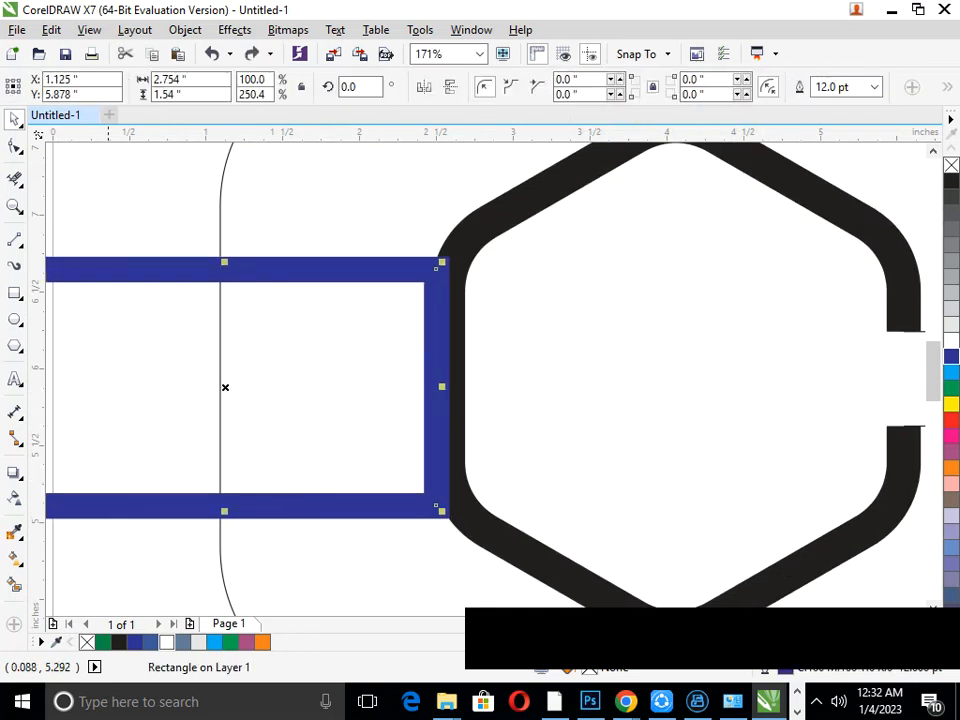
# Try the Intersect operation again on the repositioned blue rectangle and the inner hexagon.
pyautogui.keyDown('shift'); pyautogui.click(500, 230); pyautogui.keyUp('shift')
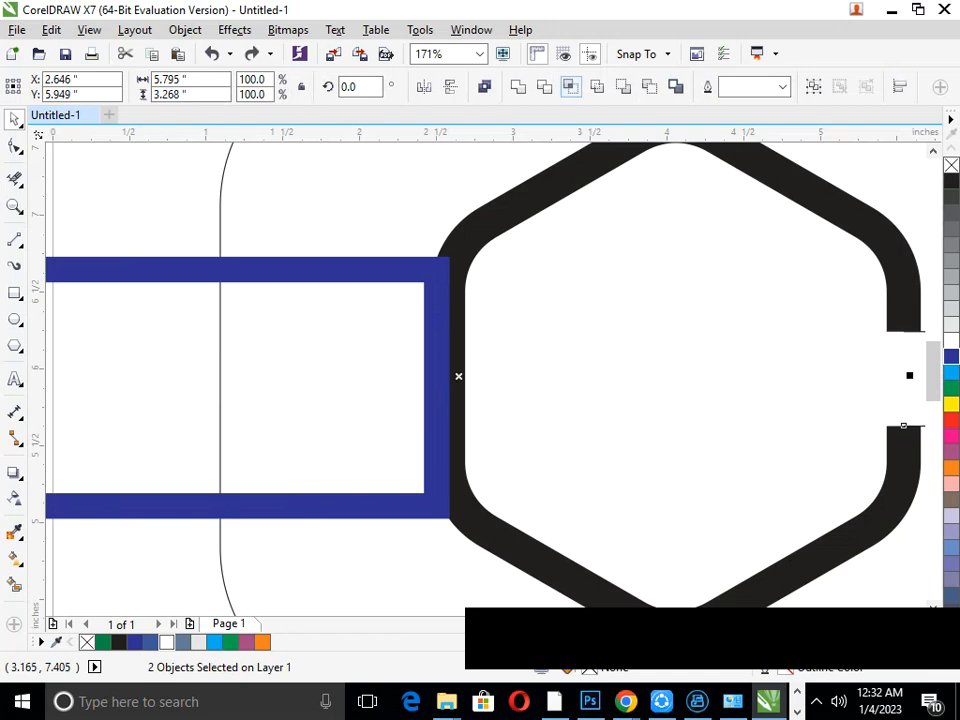
pyautogui.click(571, 87)
pyautogui.click(627, 381)
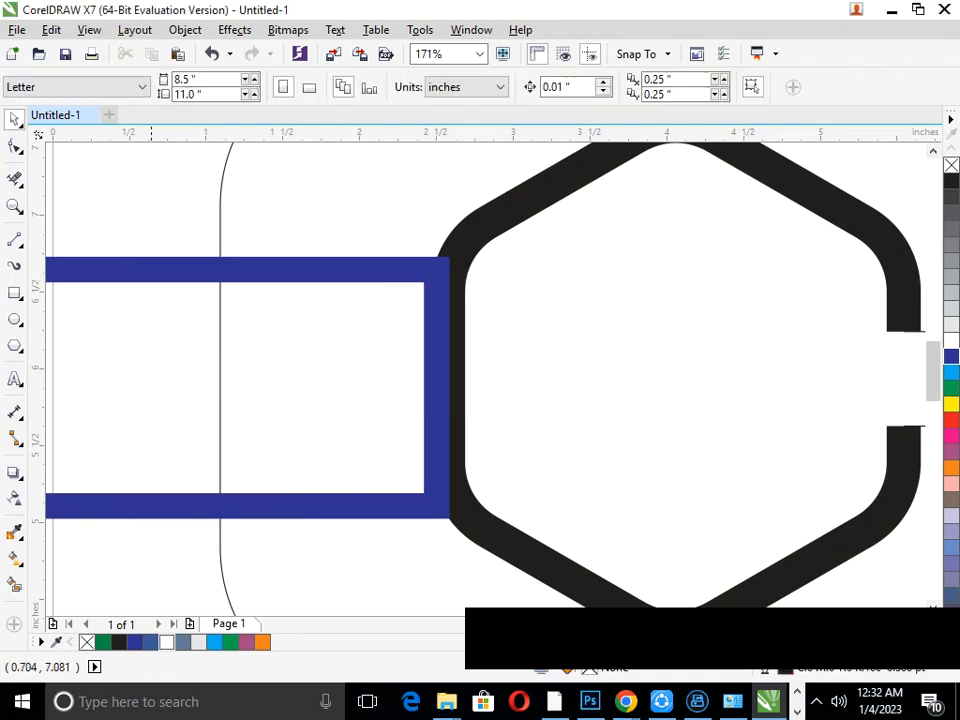
# Try Front Minus Back and Back Minus Front on the blue rectangle and inner hexagon, and create a boundary from them.
pyautogui.click(191, 274)
pyautogui.keyDown('shift'); pyautogui.click(468, 246); pyautogui.keyUp('shift')
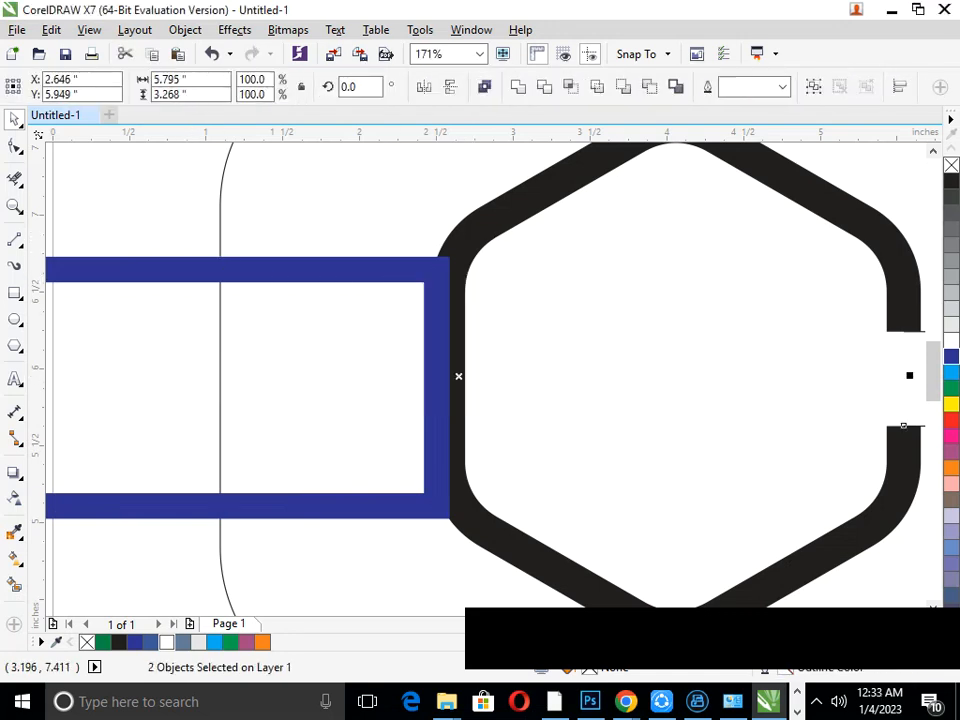
pyautogui.click(623, 87)
pyautogui.hotkey('ctrl', 'z')
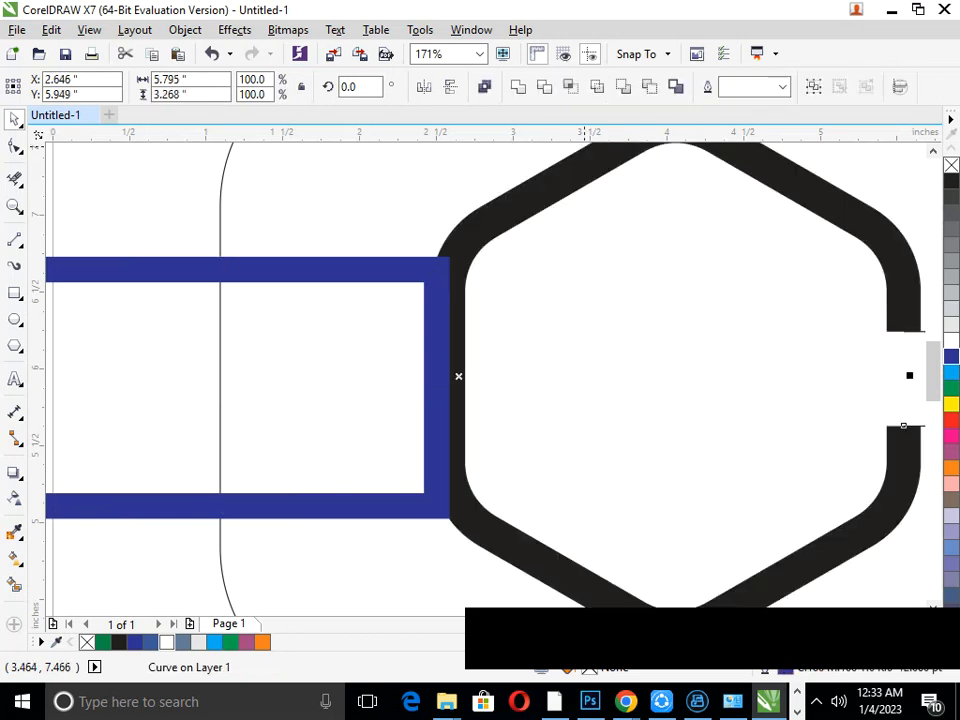
pyautogui.click(650, 87)
pyautogui.hotkey('ctrl', 'z')
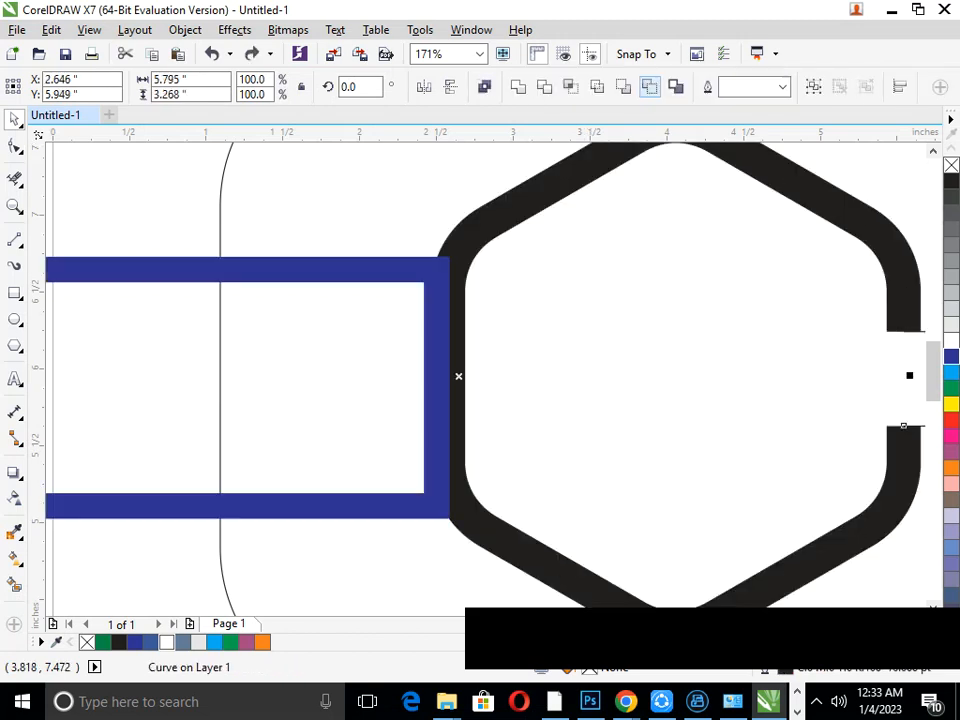
pyautogui.click(677, 87)
pyautogui.moveTo(225, 387); pyautogui.dragTo(72, 403)
pyautogui.hotkey('ctrl', 'z')
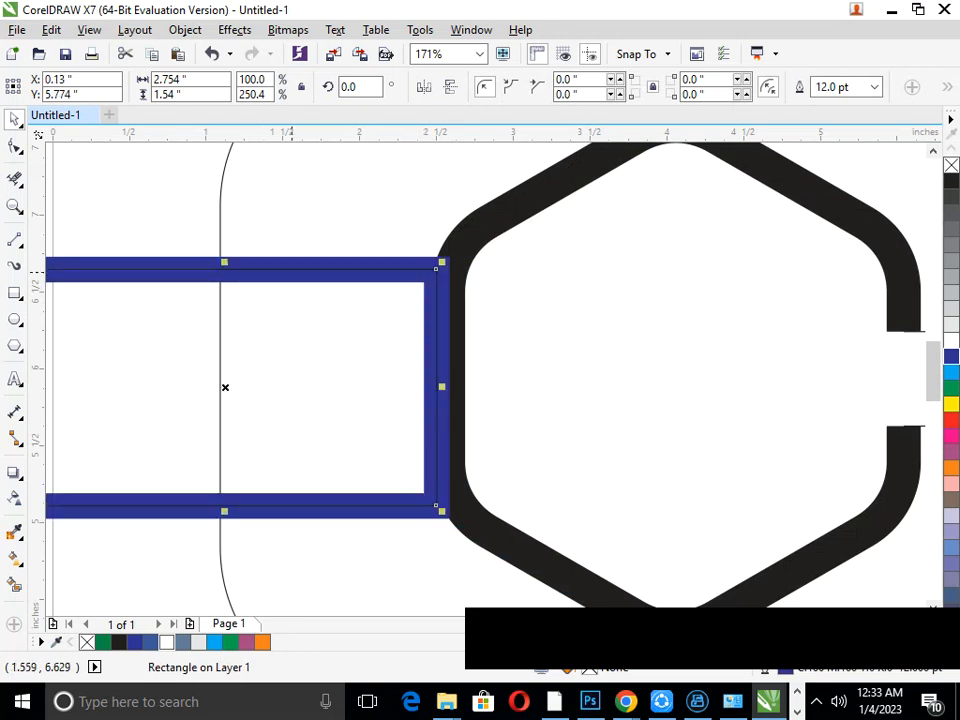
# Try the Simplify operation on the blue rectangle and the inner hexagon.
pyautogui.keyDown('shift'); pyautogui.click(458, 376); pyautogui.keyUp('shift')
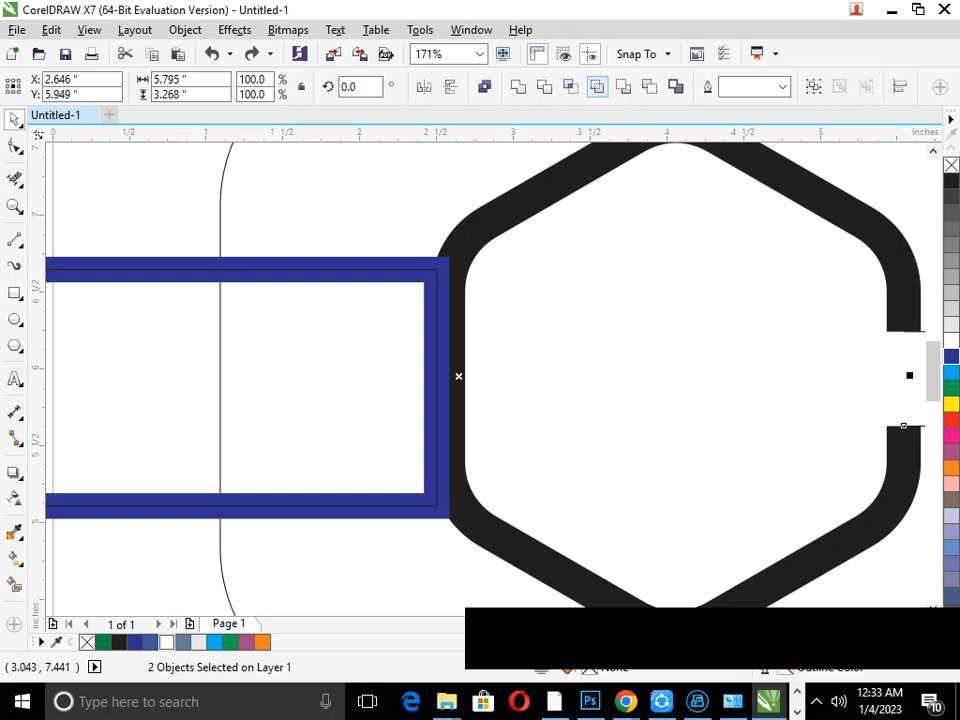
pyautogui.click(597, 86)
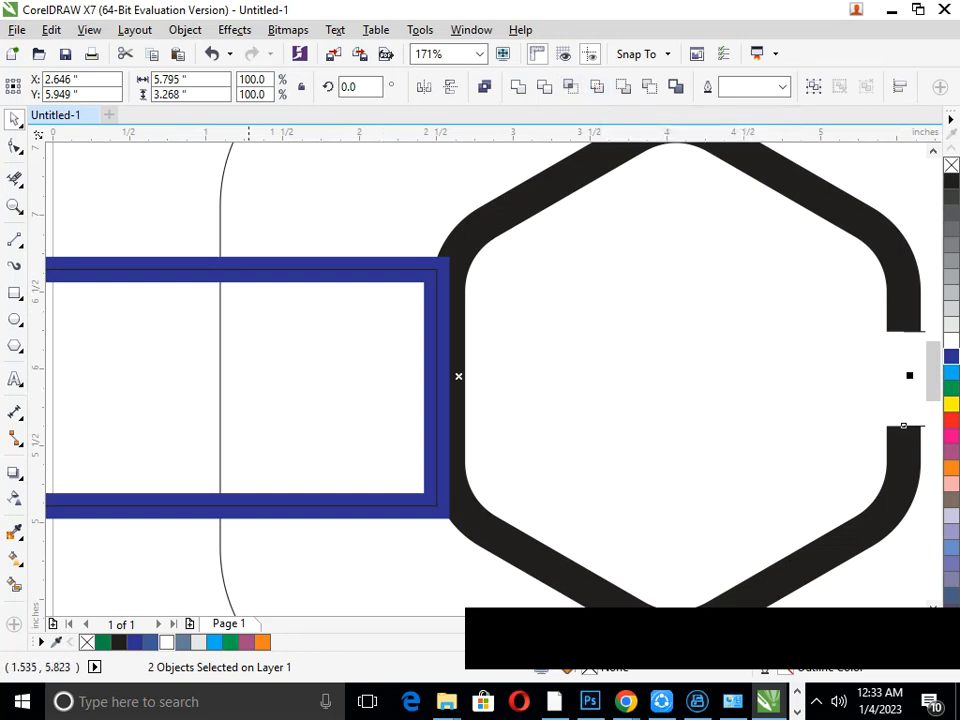
pyautogui.click(158, 555)
pyautogui.scroll(-1, 428, 413)
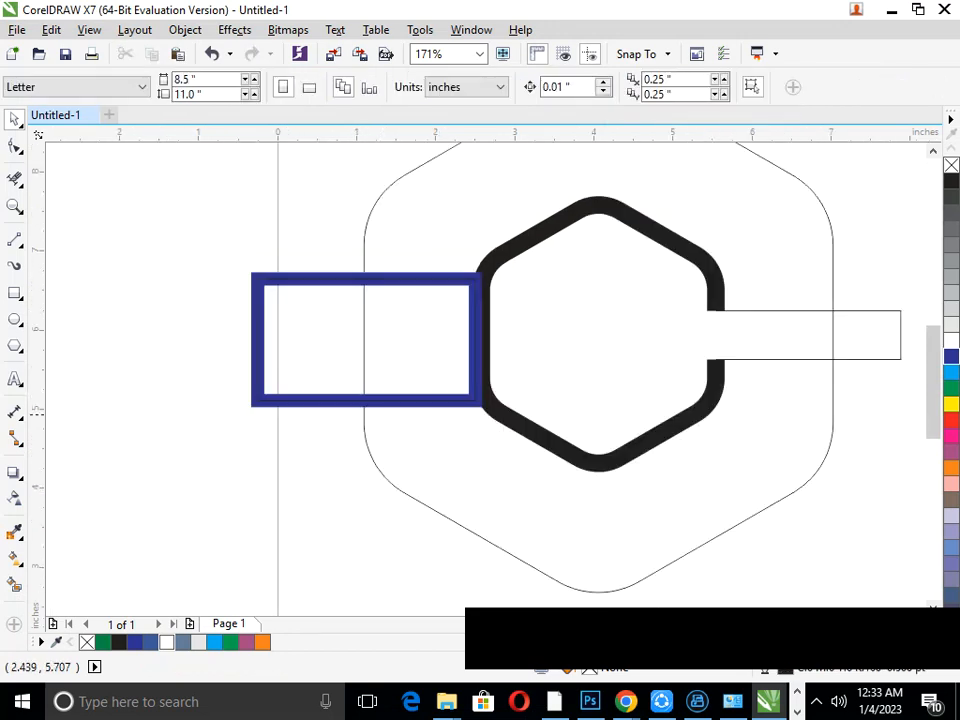
pyautogui.click(437, 402)
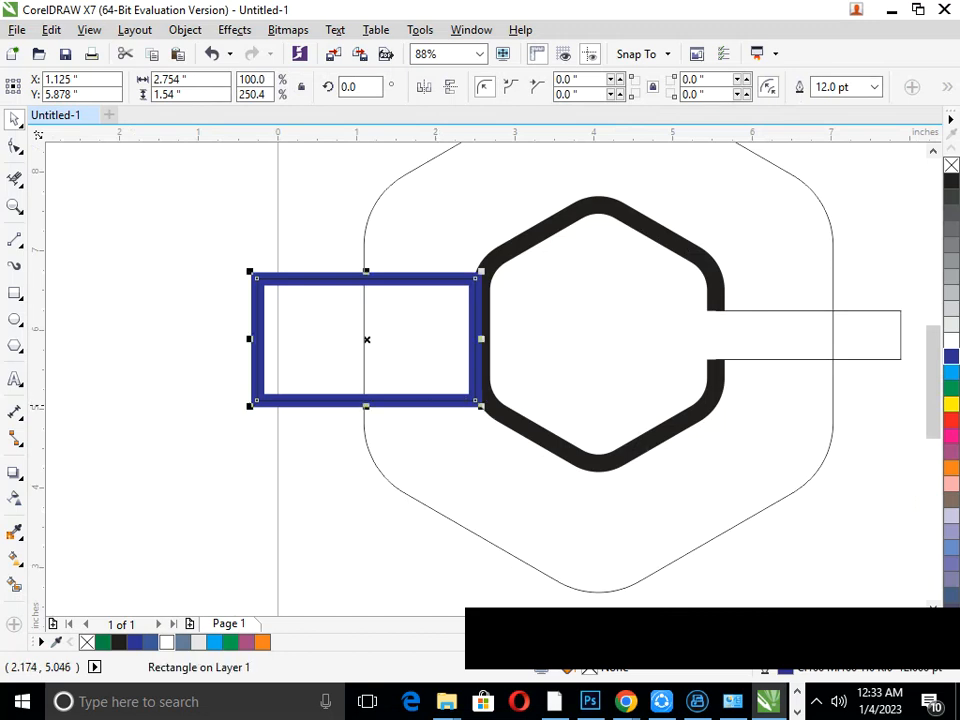
pyautogui.click(156, 525)
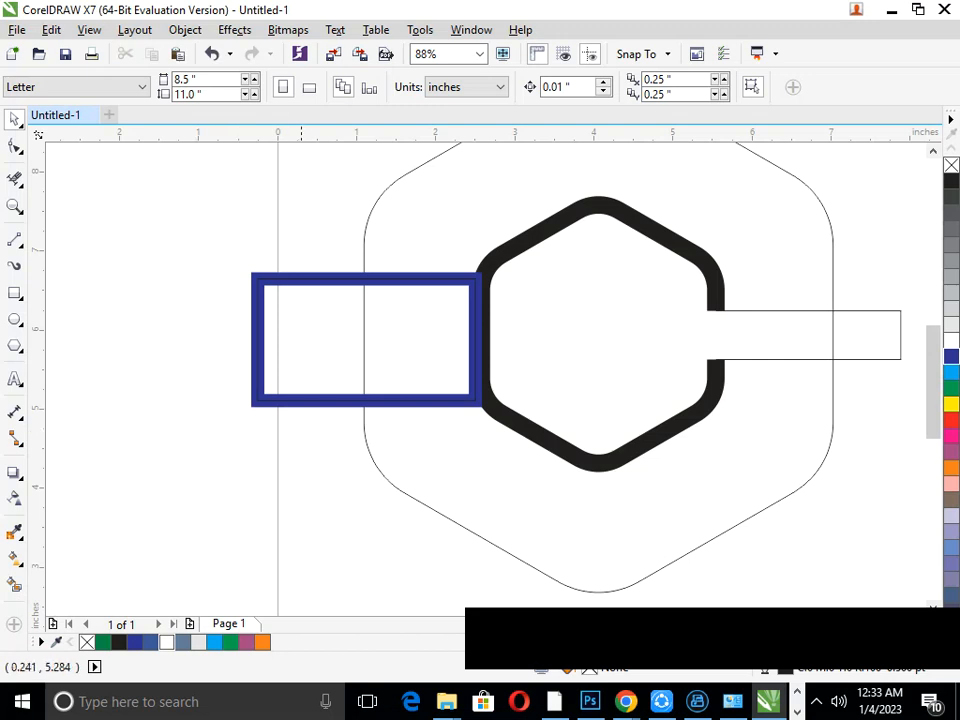
# Delete the blue rectangle's left edge and the outer hexagon's left edge segment within the rectangle, using Virtual Segment Delete.
pyautogui.click(14, 178)
pyautogui.moveTo(180, 327); pyautogui.dragTo(432, 341)
pyautogui.click(14, 119)
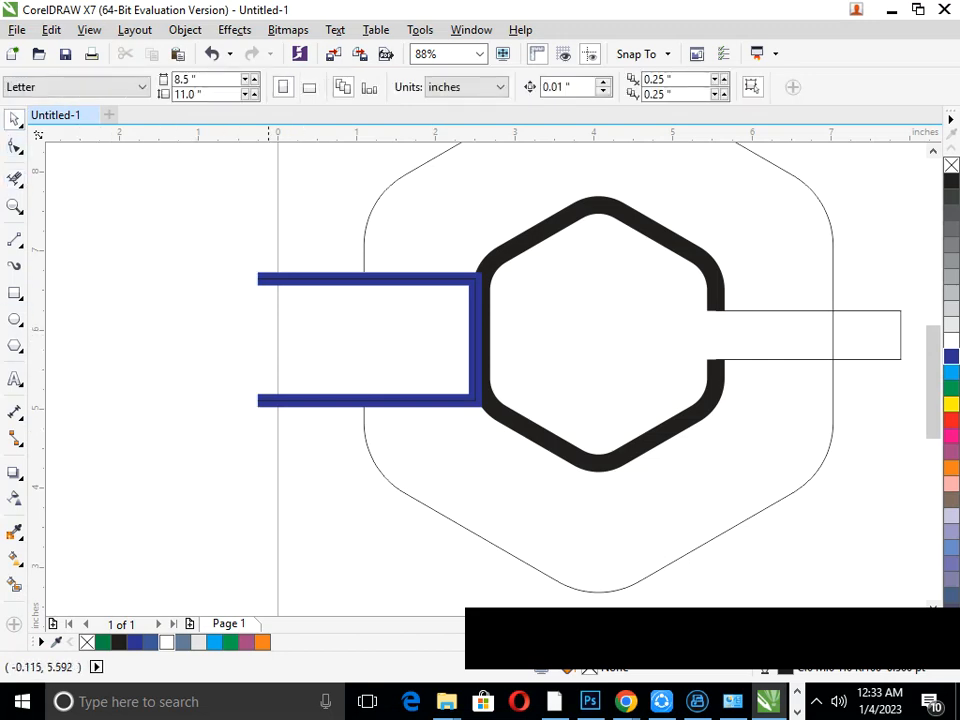
# Try moving the opened blue rectangle away from the inner hexagon, and undo the move.
pyautogui.click(290, 400)
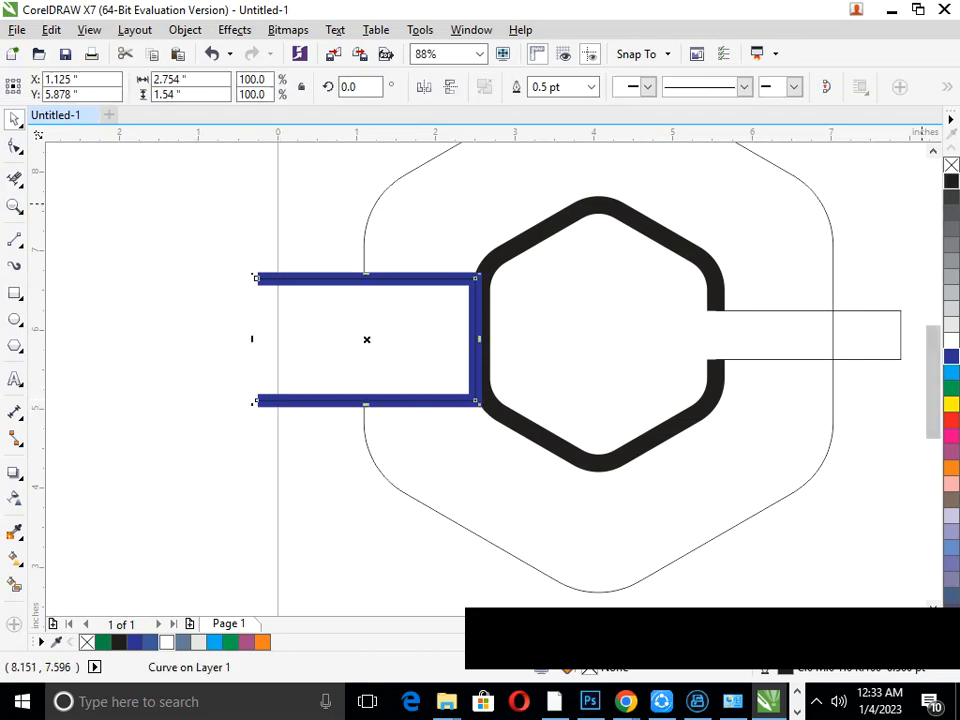
pyautogui.click(147, 202)
pyautogui.moveTo(291, 281); pyautogui.dragTo(195, 287)
pyautogui.hotkey('ctrl', 'z')
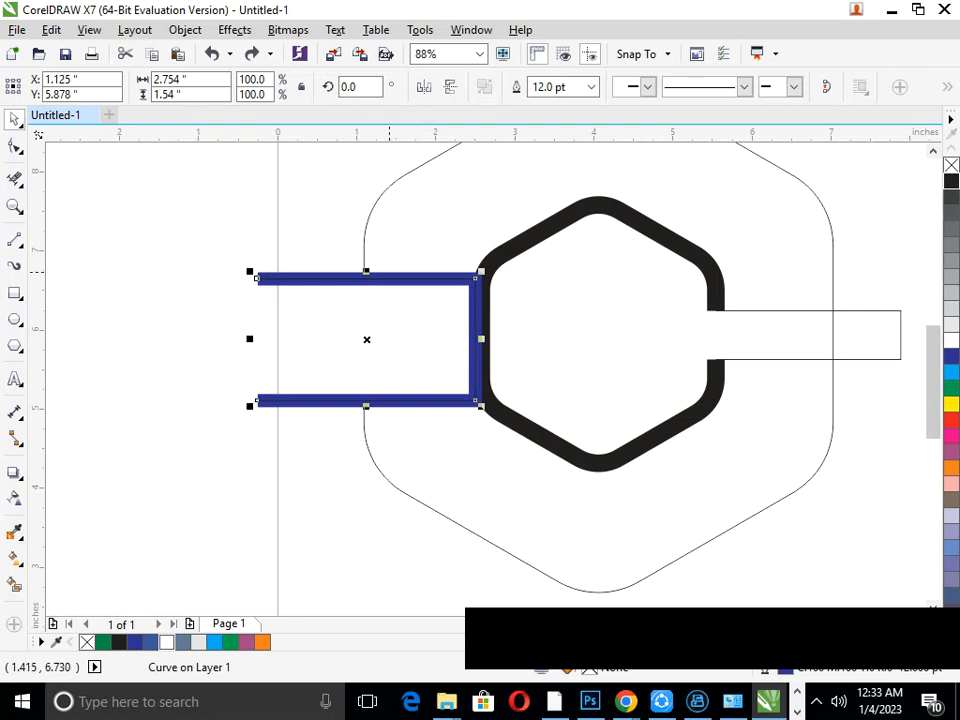
# Try a thinner outline width on the blue opened rectangle beside the inner hexagon.
pyautogui.click(591, 87)
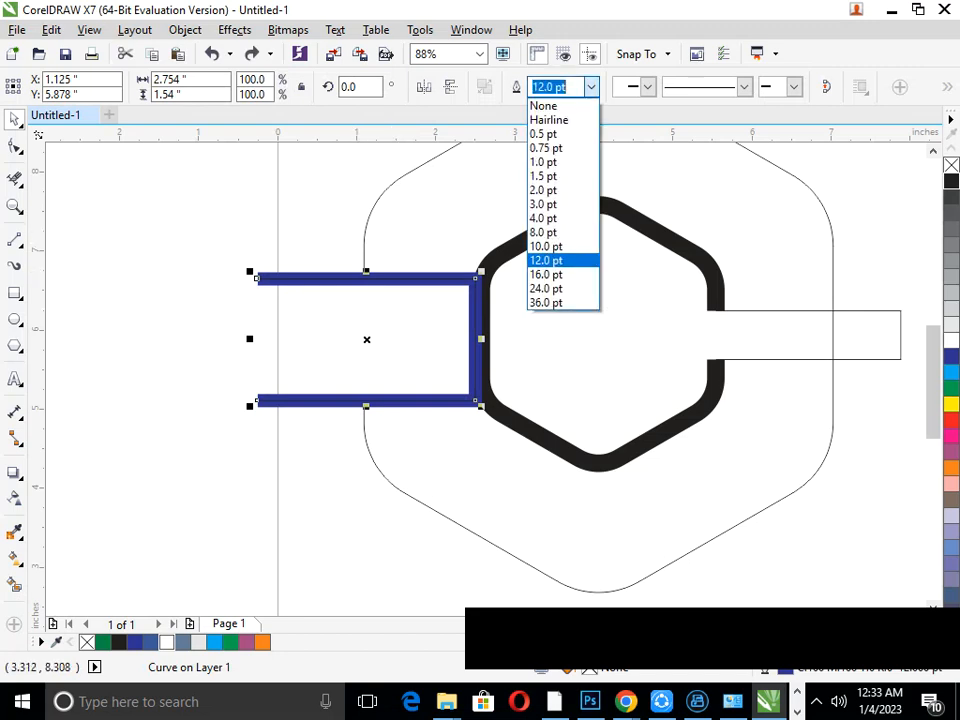
pyautogui.click(541, 217)
pyautogui.click(540, 208)
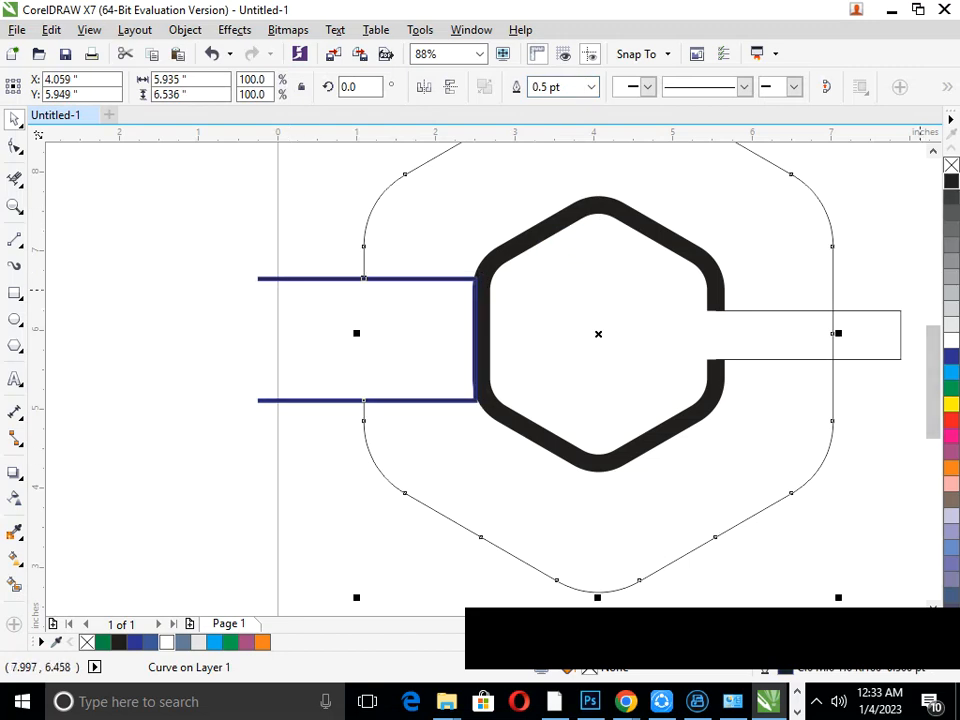
pyautogui.click(249, 485)
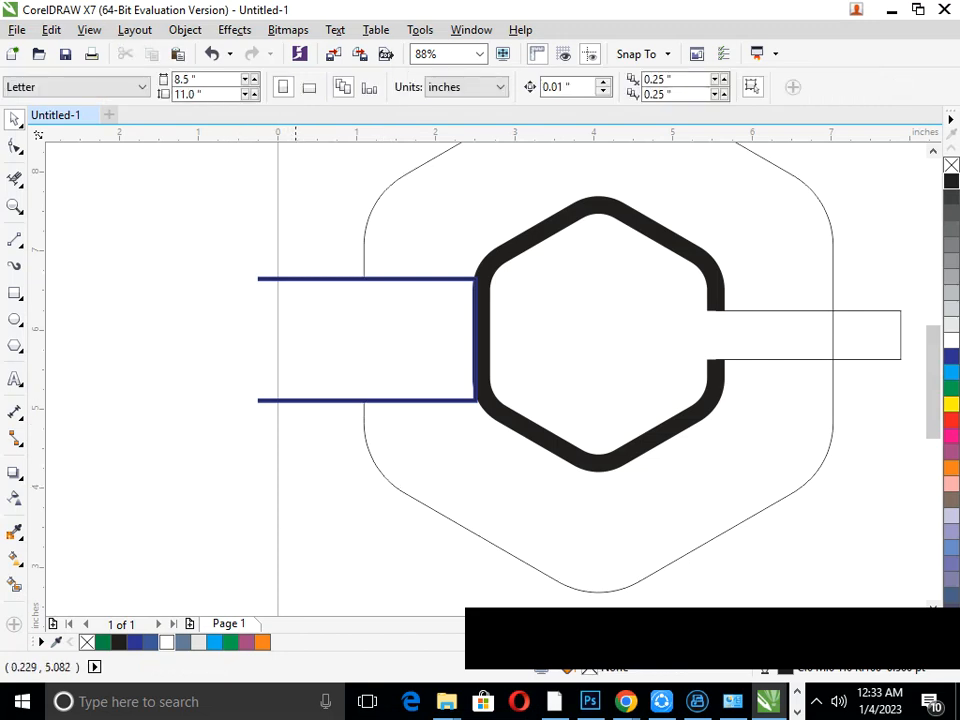
pyautogui.click(296, 402)
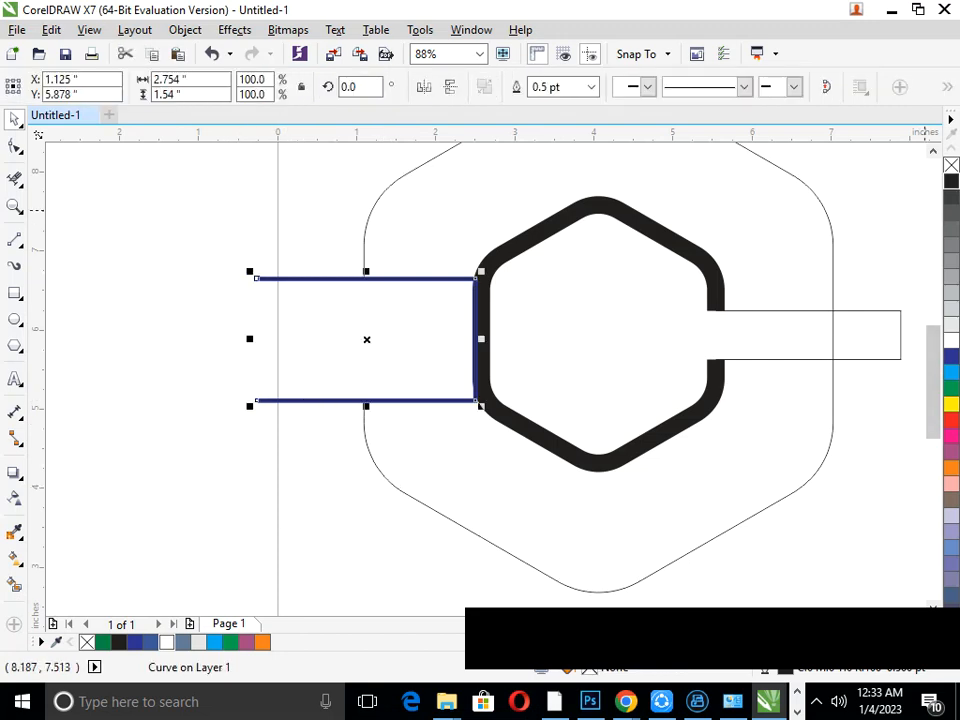
pyautogui.click(175, 499)
# Delete the duplicate blue opened rectangle, keeping the thin black one against the inner hexagon.
pyautogui.press('F2')
pyautogui.moveTo(390, 341); pyautogui.dragTo(526, 465)
pyautogui.moveTo(549, 371); pyautogui.dragTo(415, 372)
pyautogui.hotkey('ctrl', 'z')
pyautogui.press('Delete')
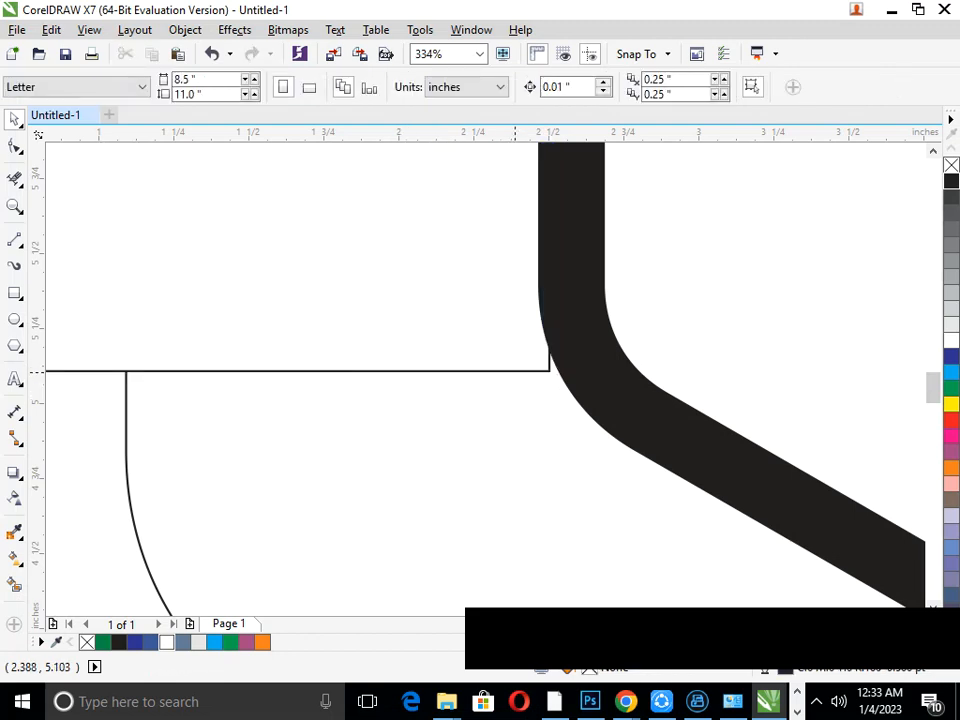
pyautogui.moveTo(516, 369); pyautogui.dragTo(496, 374)
pyautogui.hotkey('ctrl', 'z')
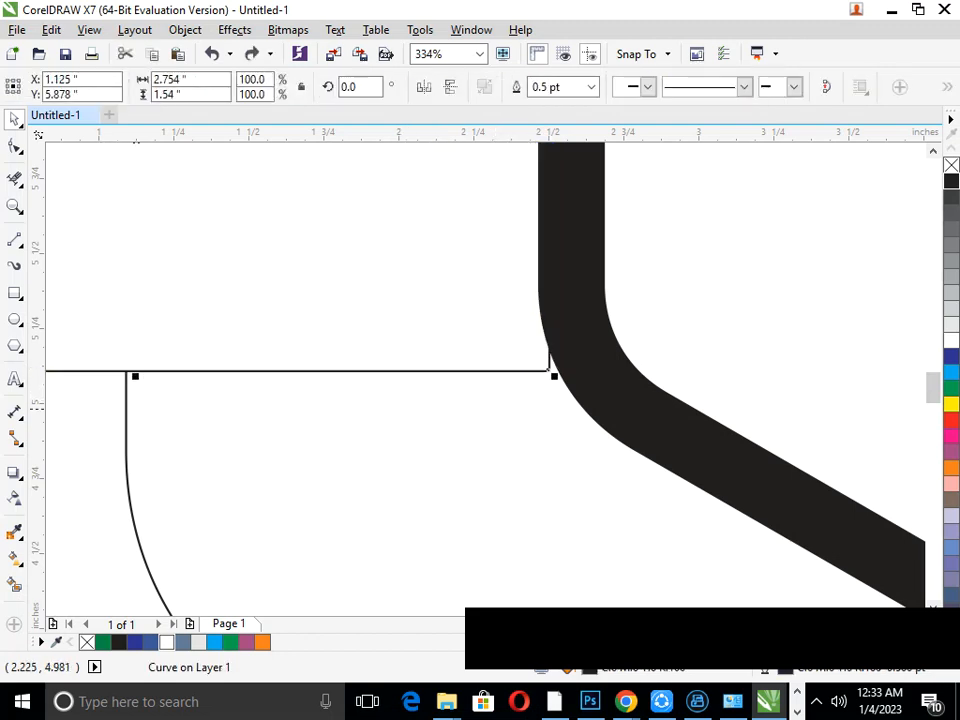
pyautogui.scroll(-4, 460, 405)
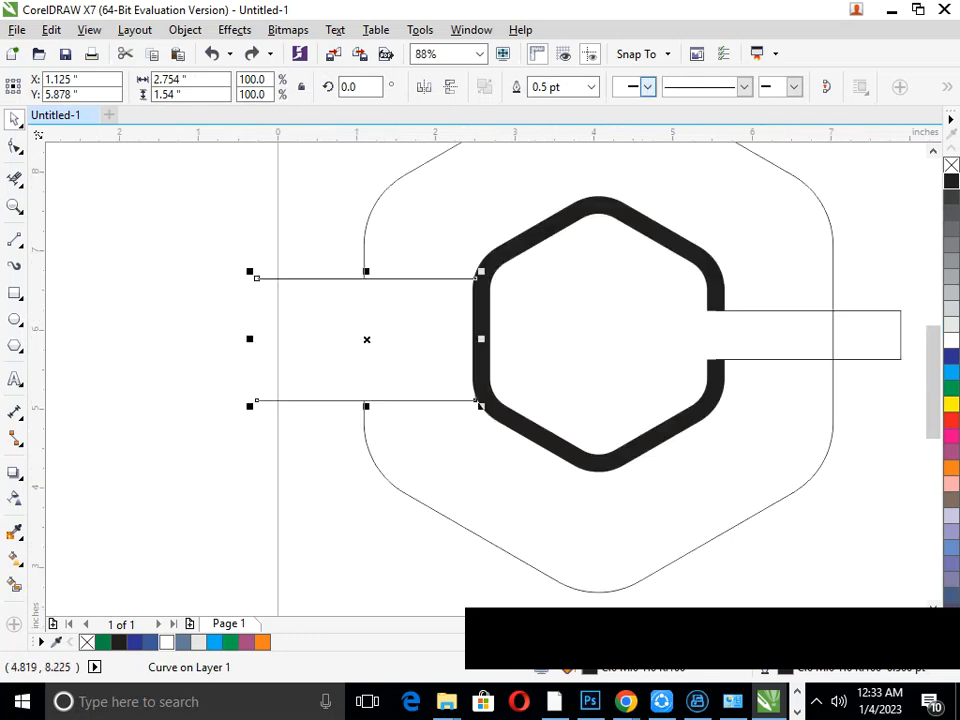
# Set the opened rectangle's outline width to 8 pt and shift it right until its vertical edge overlaps the inner hexagon's left side.
pyautogui.click(591, 87)
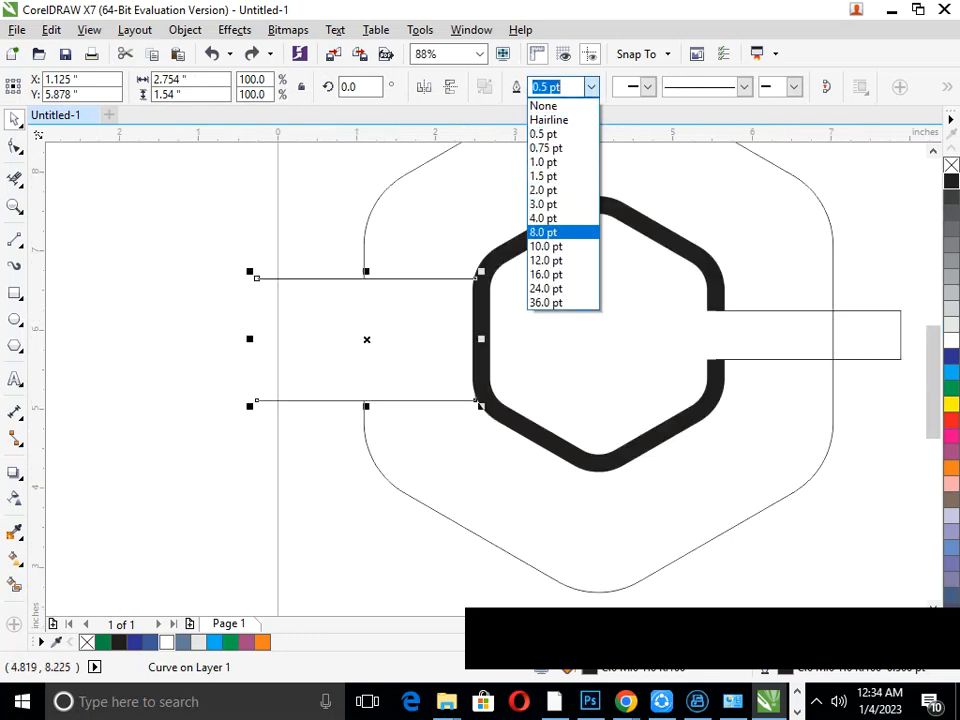
pyautogui.click(545, 232)
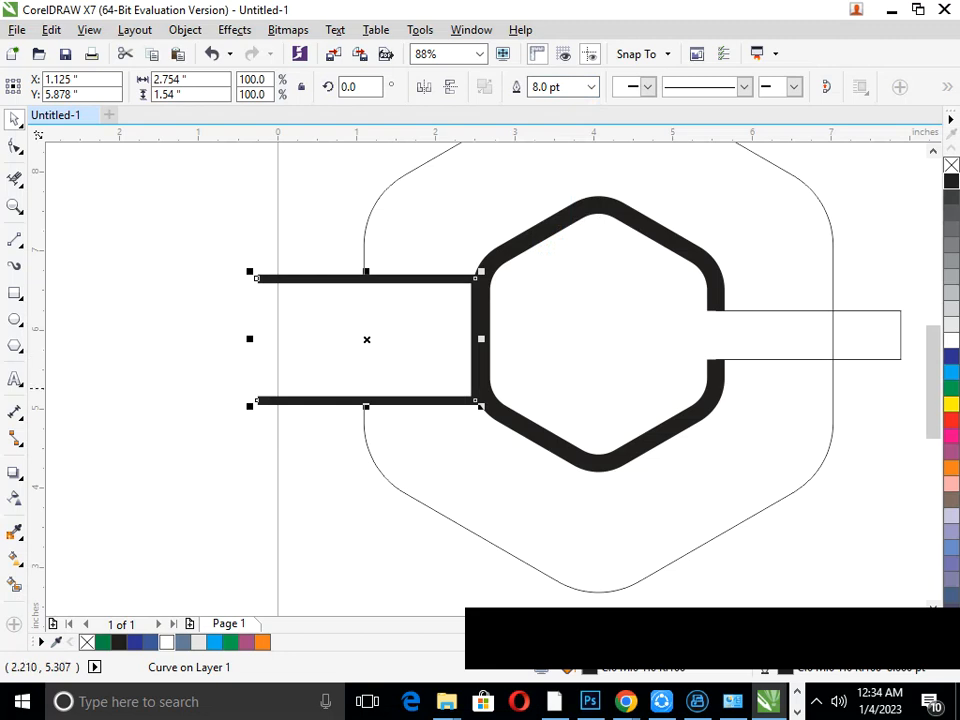
pyautogui.click(342, 525)
pyautogui.scroll(2, 484, 385)
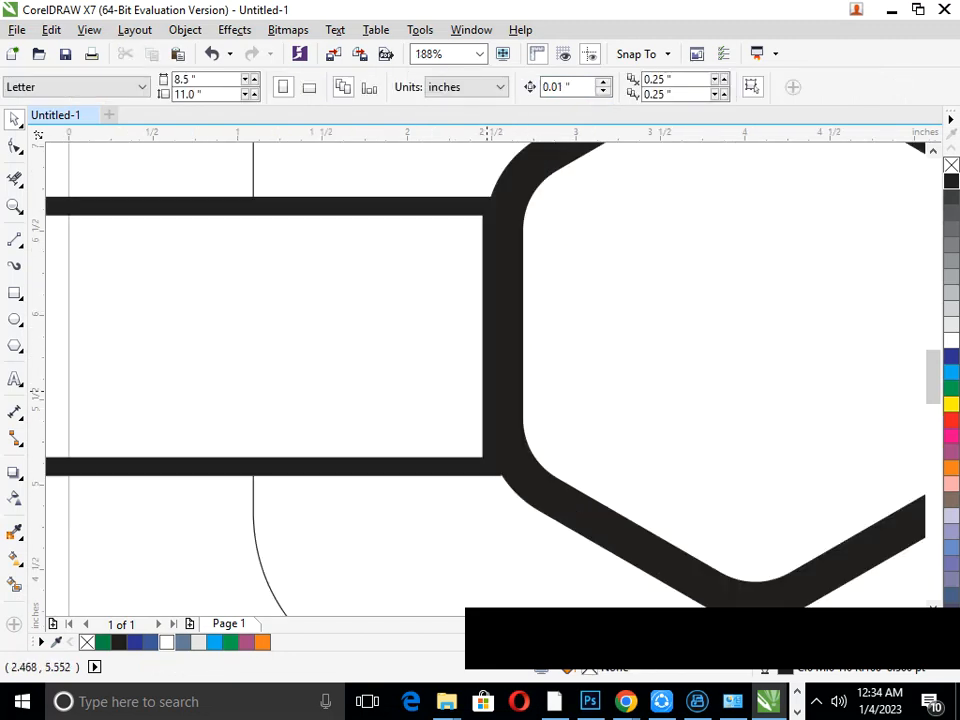
pyautogui.click(505, 388)
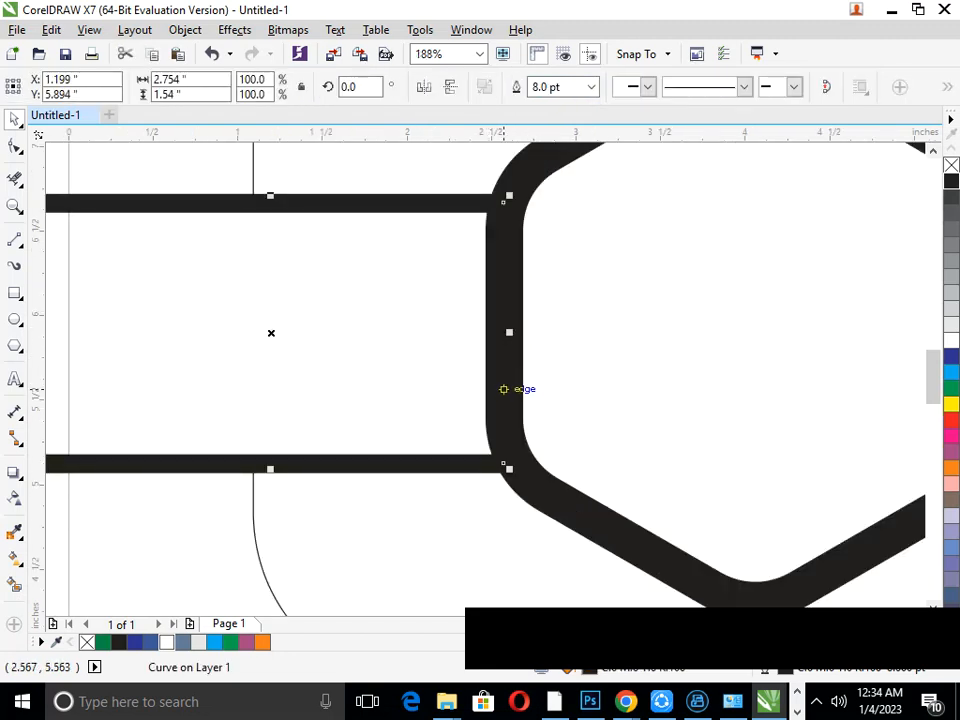
pyautogui.scroll(-2, 459, 343)
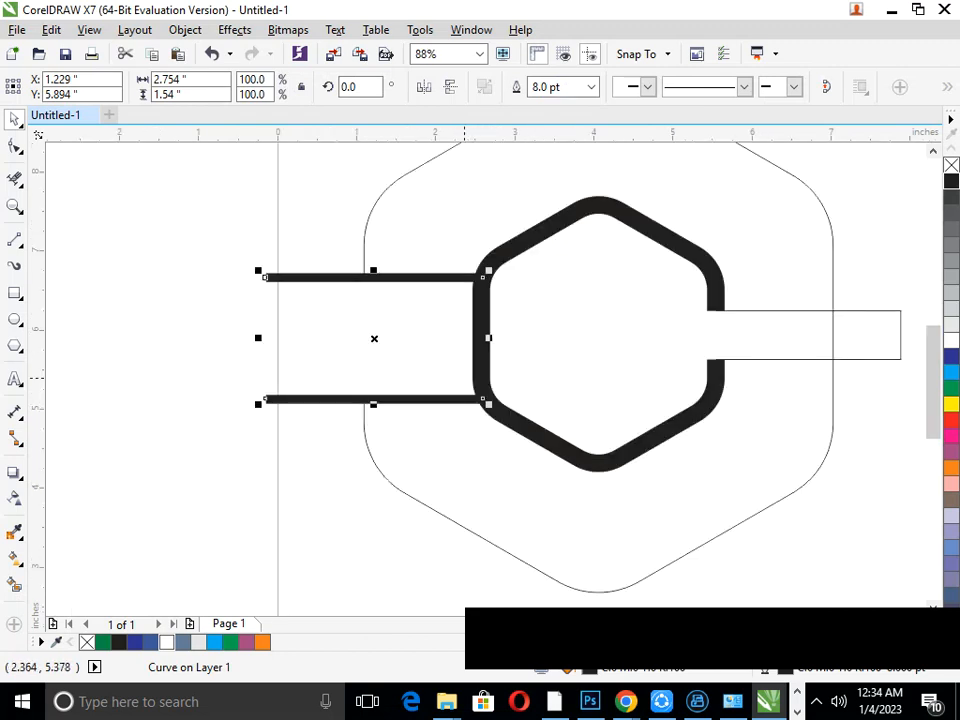
pyautogui.click(427, 473)
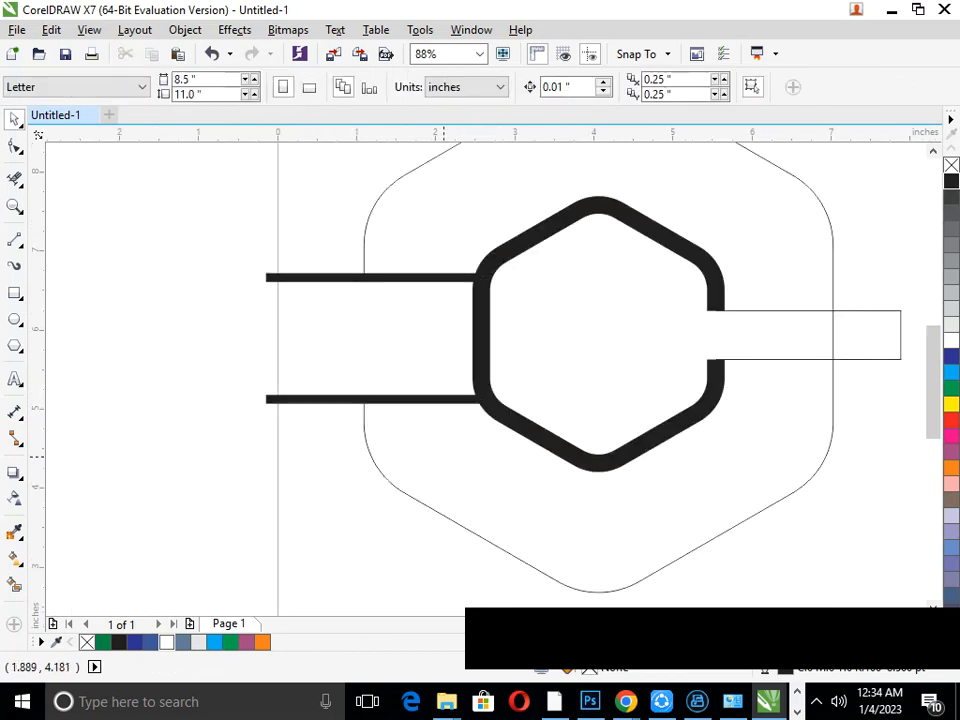
# Shorten the two horizontal black bars from their left ends, keeping them joined to the inner hexagon.
pyautogui.scroll(-2, 415, 350)
pyautogui.scroll(1, 429, 321)
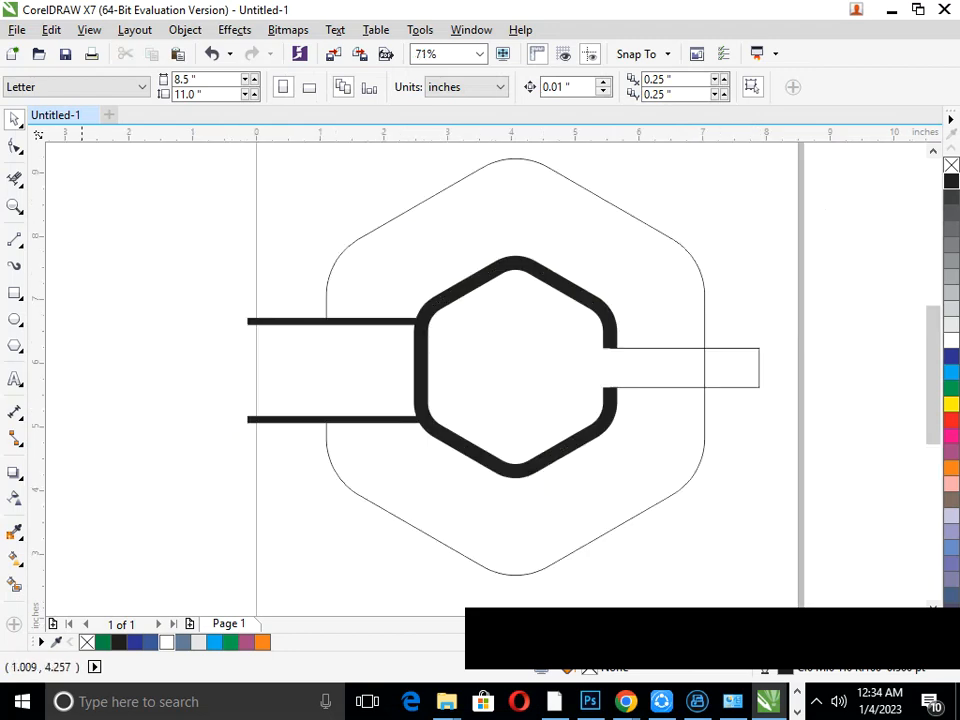
pyautogui.click(271, 321)
pyautogui.moveTo(242, 370); pyautogui.dragTo(287, 370)
pyautogui.click(312, 513)
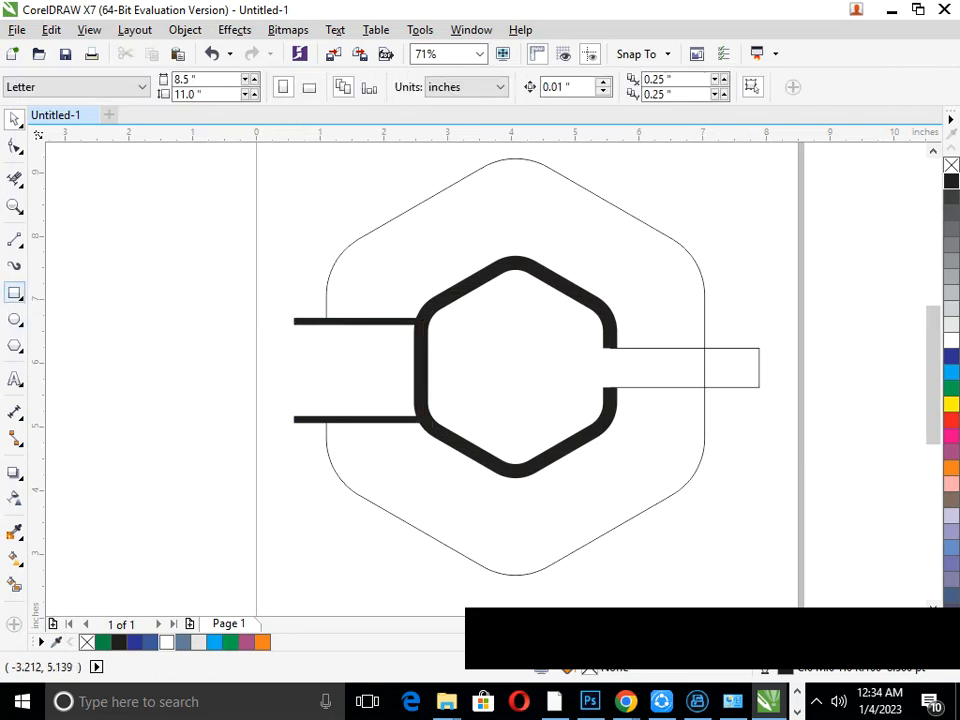
# Draw a rectangle about 1.96 inches wide between the two black bars, left of the inner hexagon.
pyautogui.click(14, 292)
pyautogui.moveTo(285, 340); pyautogui.dragTo(410, 360)
pyautogui.click(14, 119)
pyautogui.click(326, 342)
# Place a copy of the rectangle just above the lower black bar and delete the upper rectangle.
pyautogui.moveTo(346, 350)
pyautogui.mouseDown()
pyautogui.moveTo(353, 337)
pyautogui.moveTo(348, 402)
pyautogui.moveTo(348, 348)
pyautogui.mouseUp()
pyautogui.rightClick(348, 402)
pyautogui.click(347, 339)
pyautogui.press('Delete')
pyautogui.rightClick(348, 363)
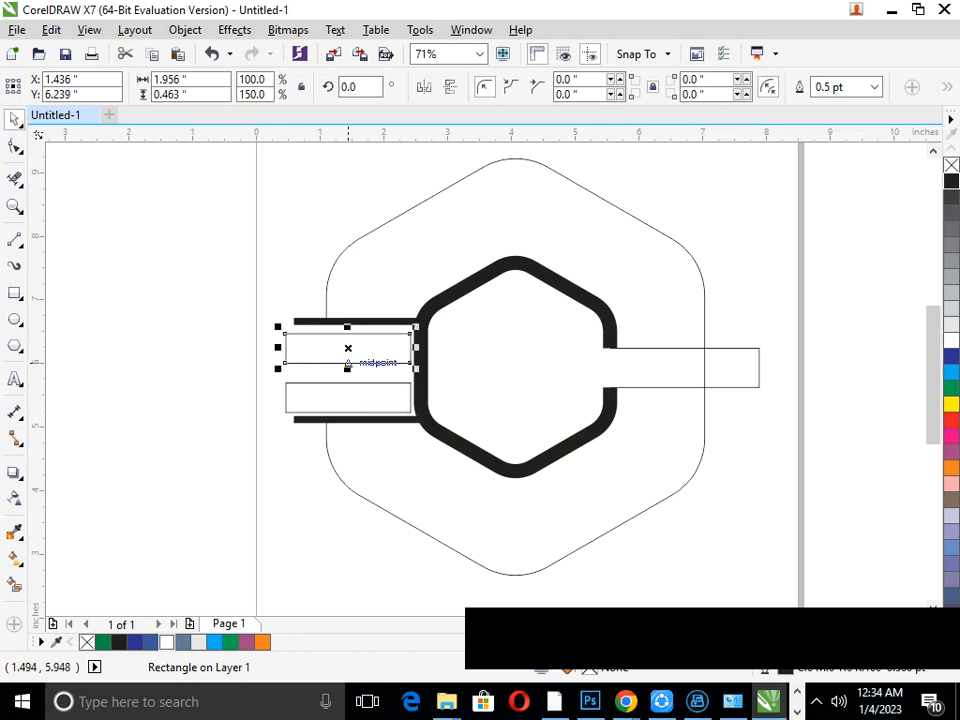
pyautogui.hotkey('ctrl', 'z')
pyautogui.click(237, 488)
pyautogui.click(328, 367)
pyautogui.press('Delete')
# Adjust the remaining rectangle's height to about 0.33 inches, keeping its bottom edge just above the lower bar.
pyautogui.click(347, 383)
pyautogui.moveTo(347, 383); pyautogui.dragTo(312, 388)
pyautogui.press('F2')
pyautogui.moveTo(204, 344); pyautogui.dragTo(430, 450)
pyautogui.press('F2')
pyautogui.moveTo(379, 272); pyautogui.dragTo(791, 507)
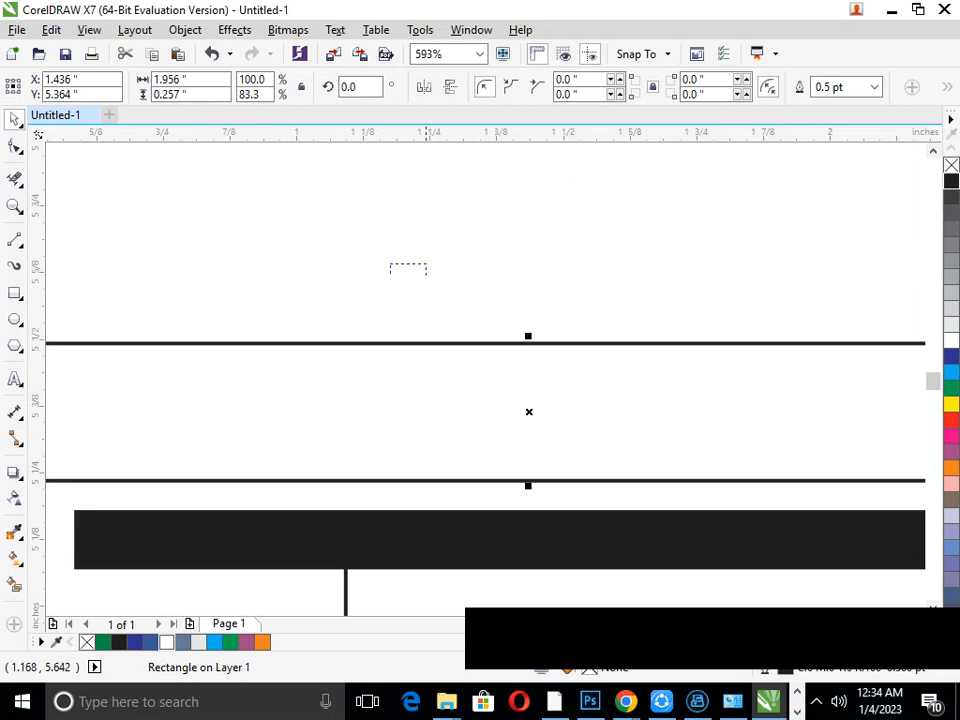
pyautogui.scroll(2, 696, 400)
pyautogui.moveTo(380, 293); pyautogui.dragTo(379, 219)
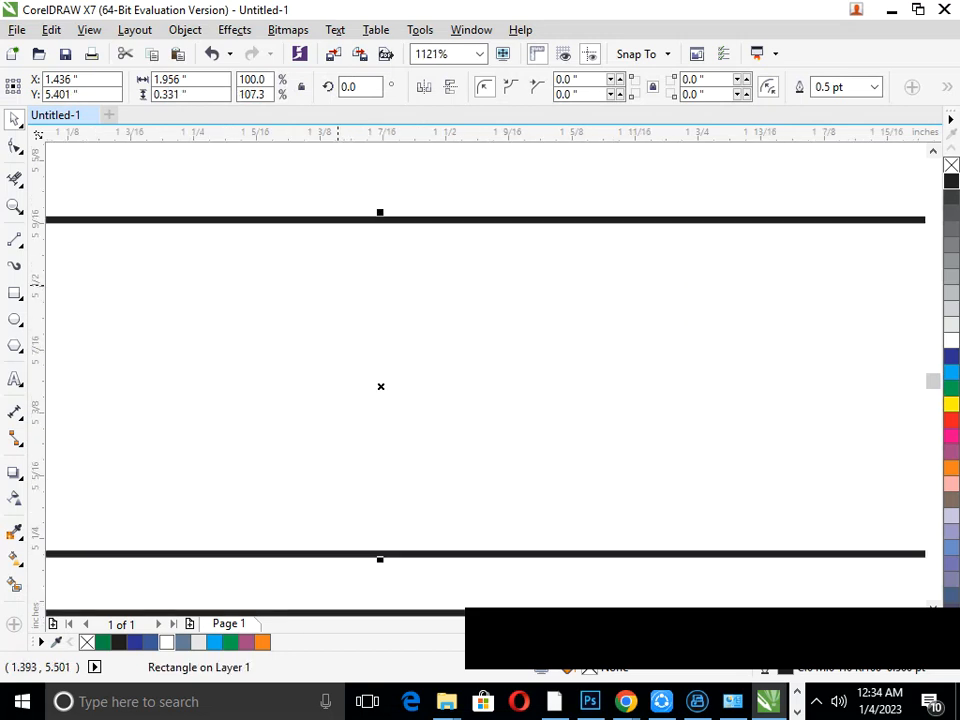
pyautogui.press('F3')
pyautogui.press('F3')
pyautogui.press('F3')
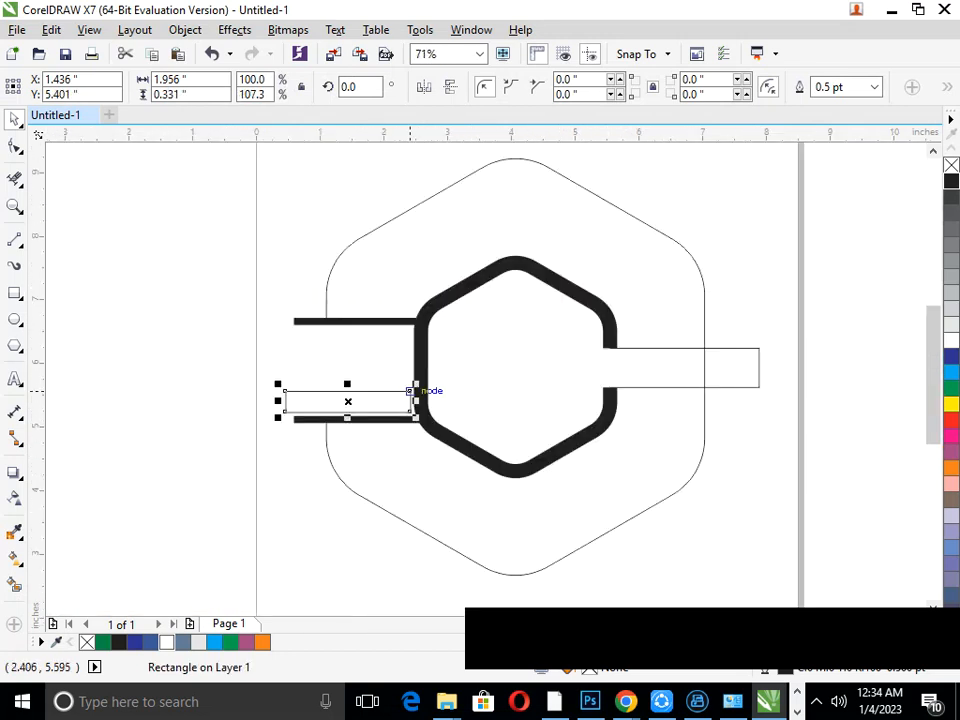
# Raise the rectangle's top edge to make it about 0.41 inches tall.
pyautogui.moveTo(359, 399); pyautogui.dragTo(358, 369)
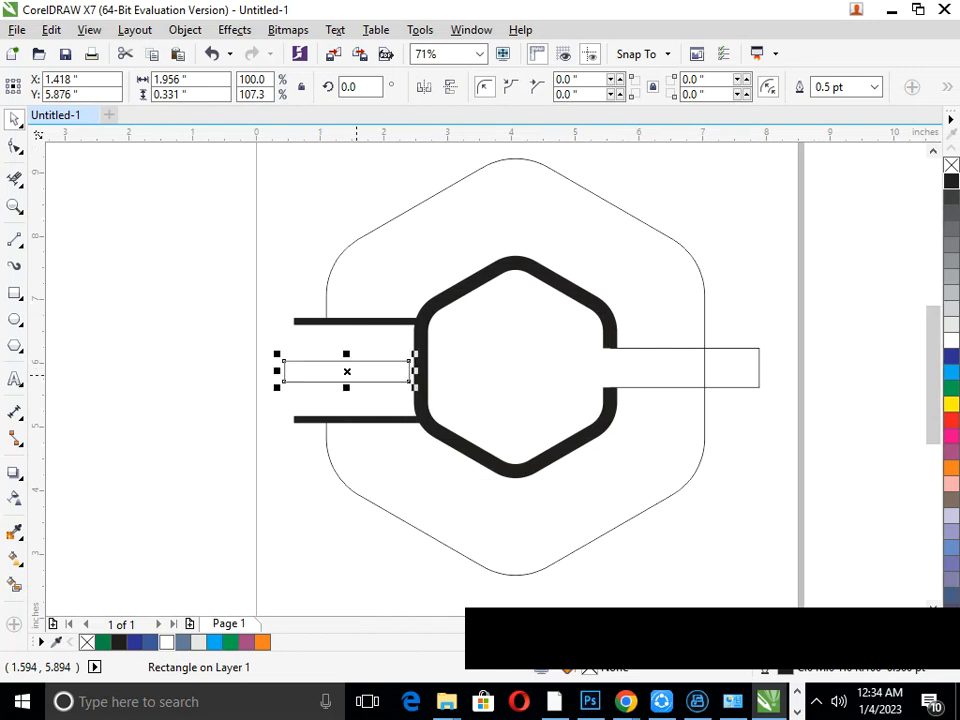
pyautogui.hotkey('ctrl', 'z')
pyautogui.scroll(3, 366, 402)
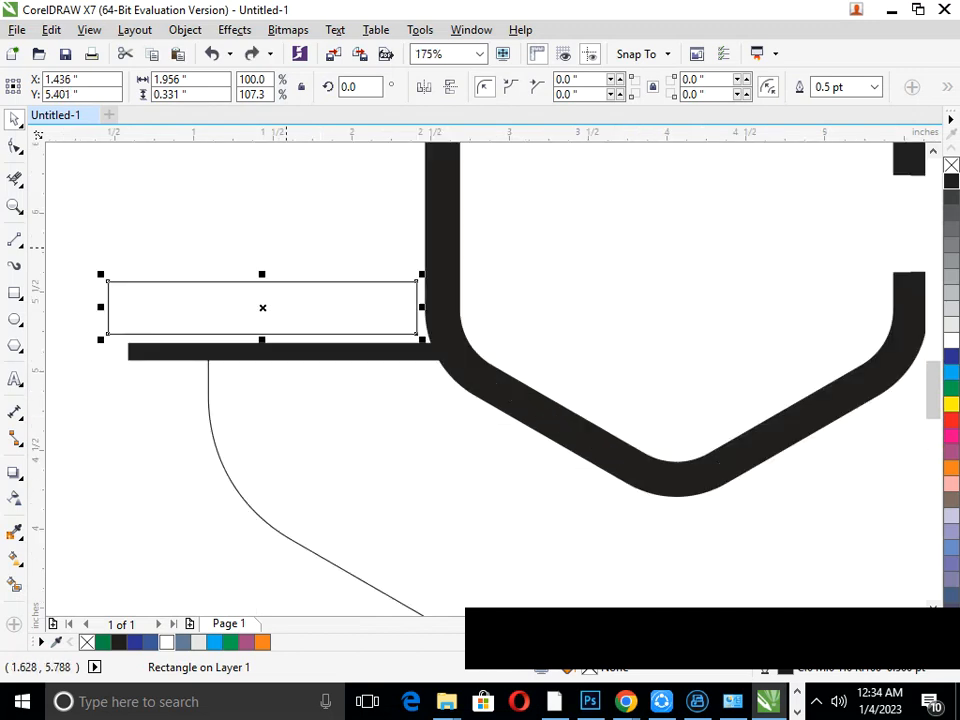
pyautogui.scroll(4, 366, 402)
pyautogui.scroll(1, 257, 268)
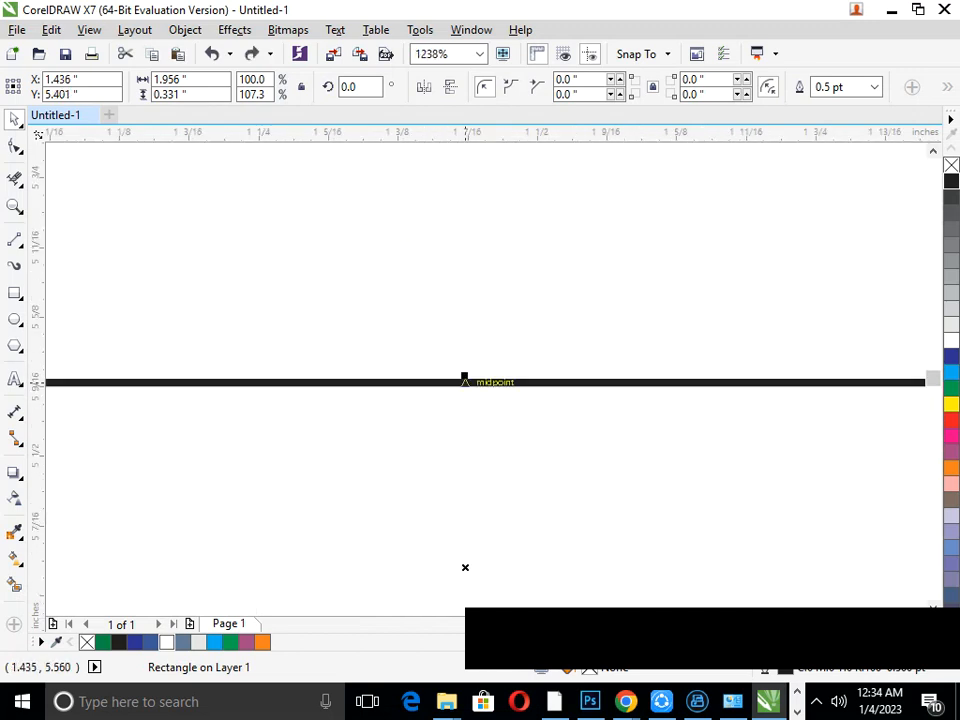
pyautogui.moveTo(465, 376); pyautogui.dragTo(482, 288)
pyautogui.scroll(-2, 483, 377)
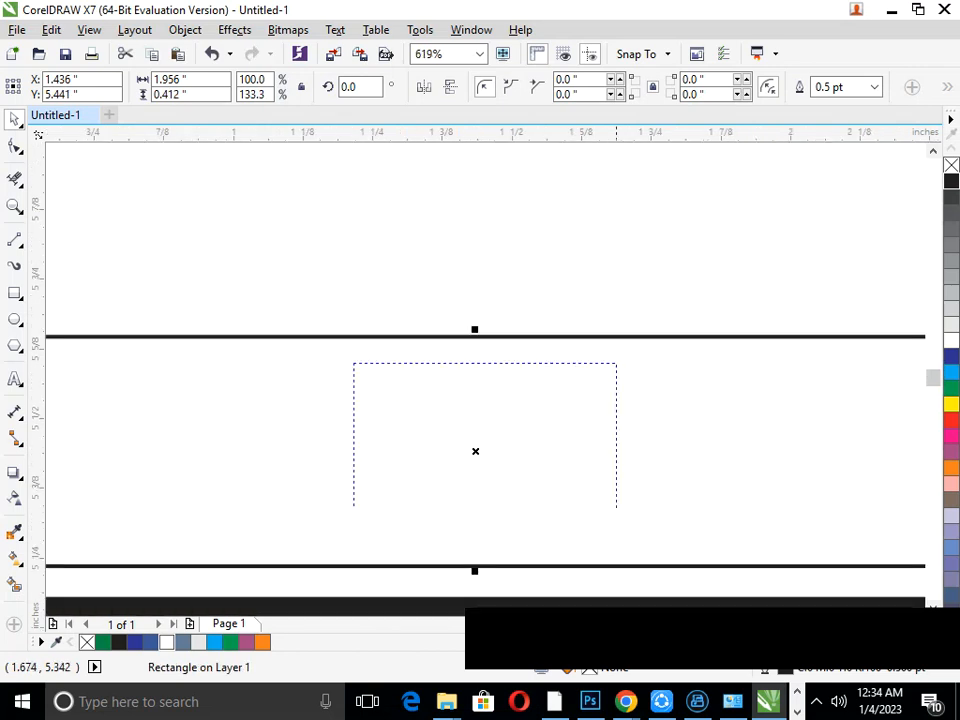
# Stack two copies of the rectangle above it with small gaps, filling the space between the black bars.
pyautogui.moveTo(483, 363); pyautogui.dragTo(467, 268)
pyautogui.rightClick(466, 333)
pyautogui.rightClick(467, 268)
pyautogui.click(283, 419)
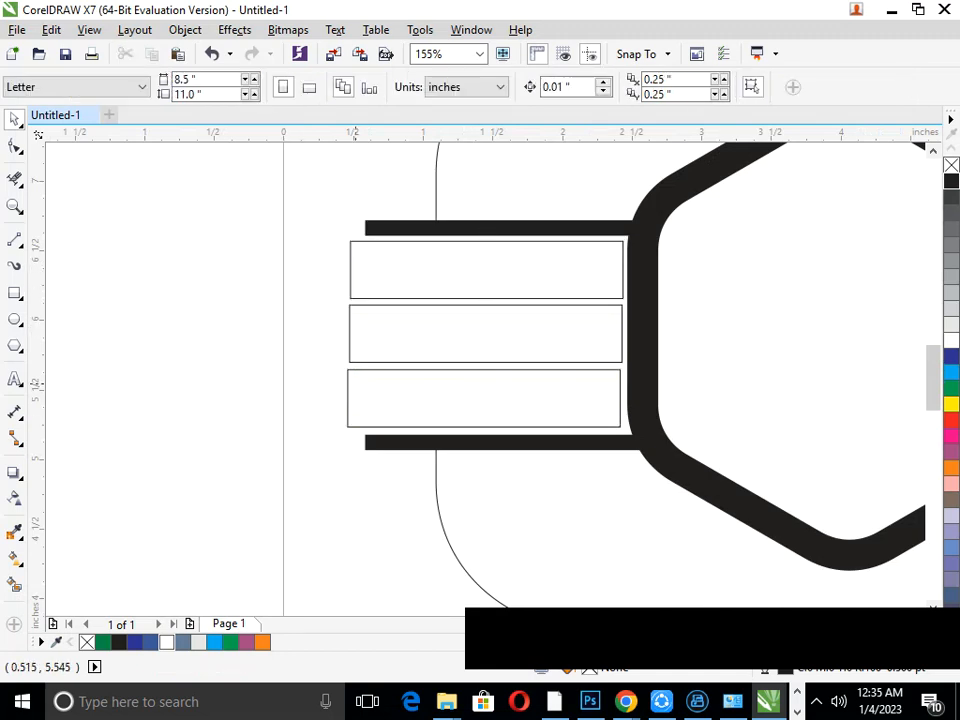
# Replace the middle rectangle with two side-by-side ones about 0.77 inches wide, and shorten the lower rectangle from its left end.
pyautogui.click(362, 361)
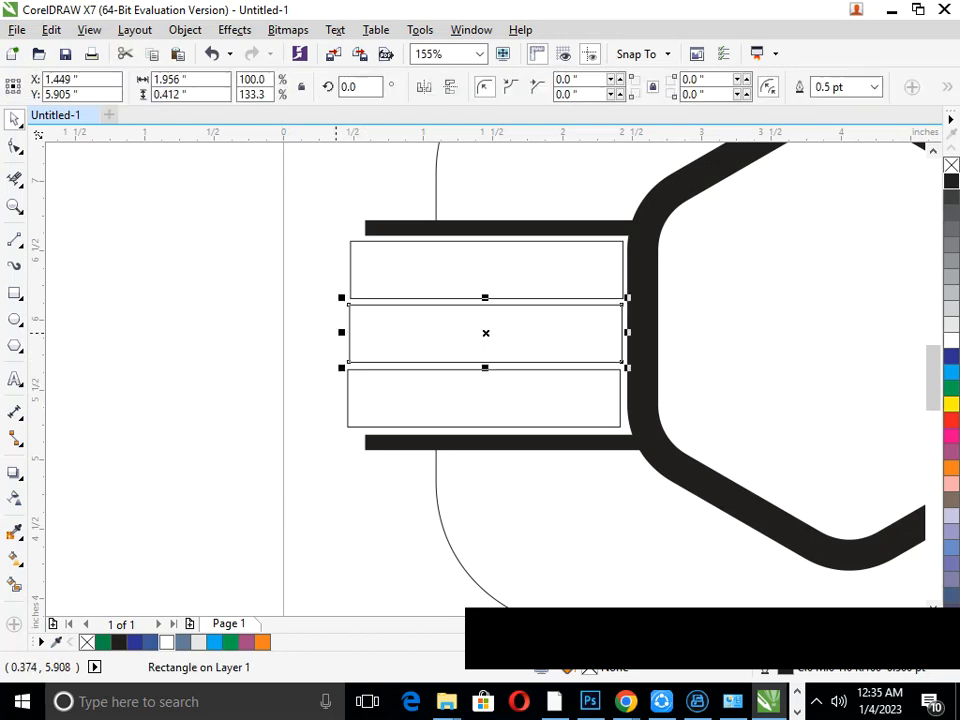
pyautogui.moveTo(622, 333); pyautogui.dragTo(428, 346)
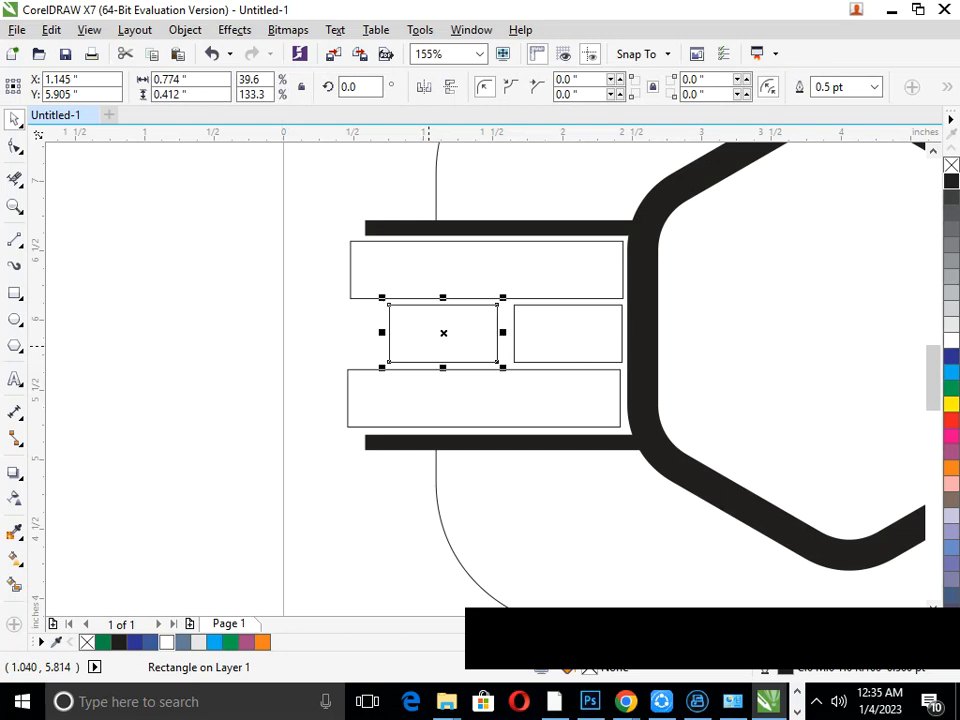
pyautogui.click(427, 425)
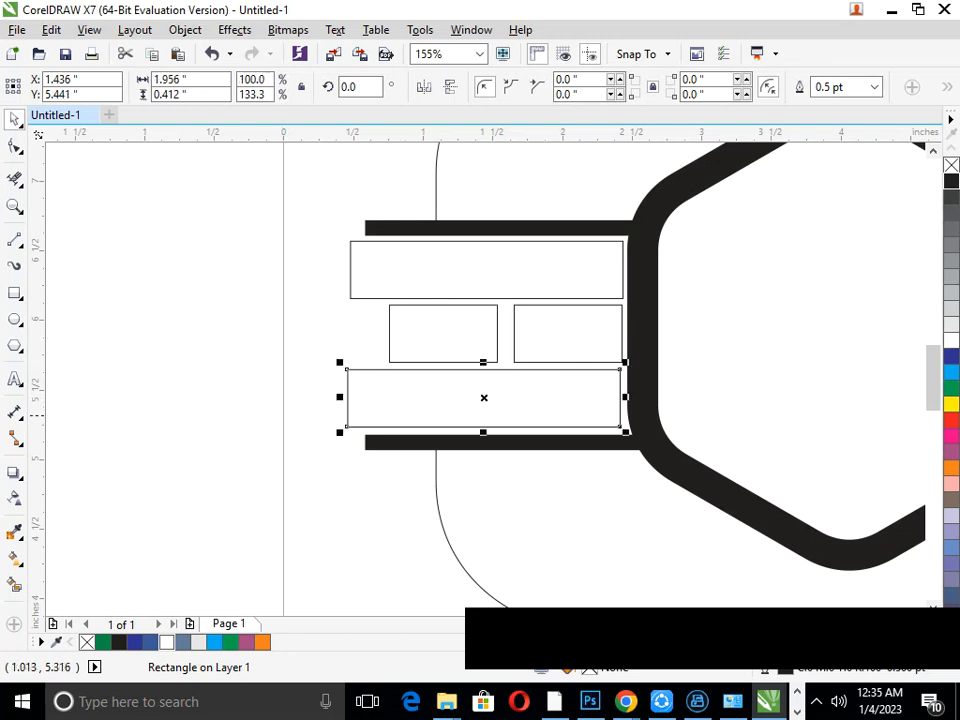
pyautogui.moveTo(339, 397); pyautogui.dragTo(394, 398)
pyautogui.click(237, 490)
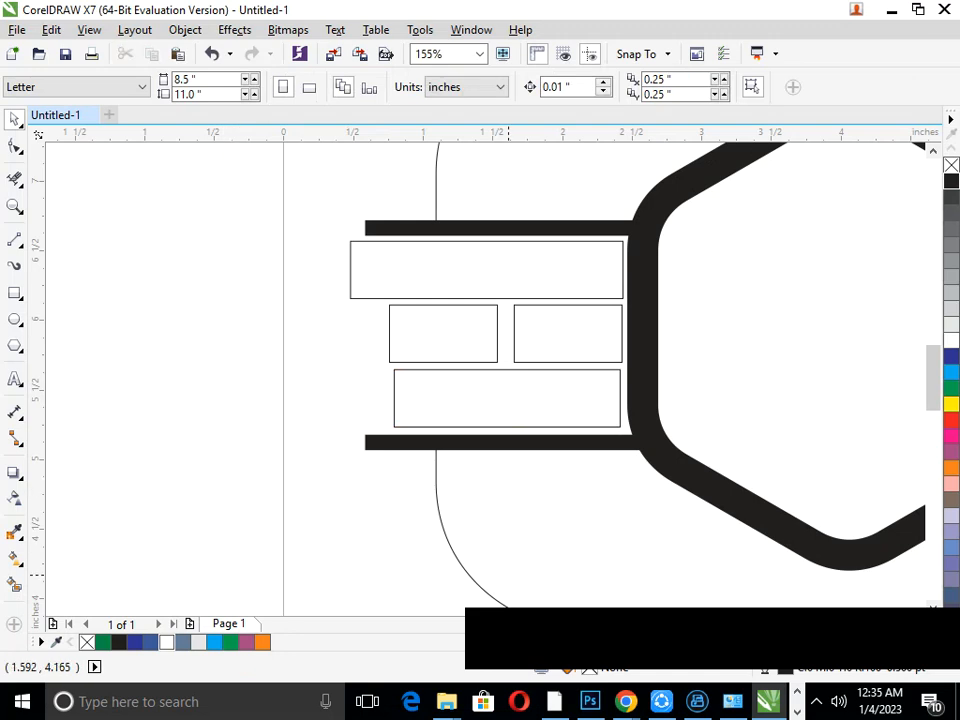
# Delete the thin rectangle extending through the inner hexagon's right opening.
pyautogui.press('F3')
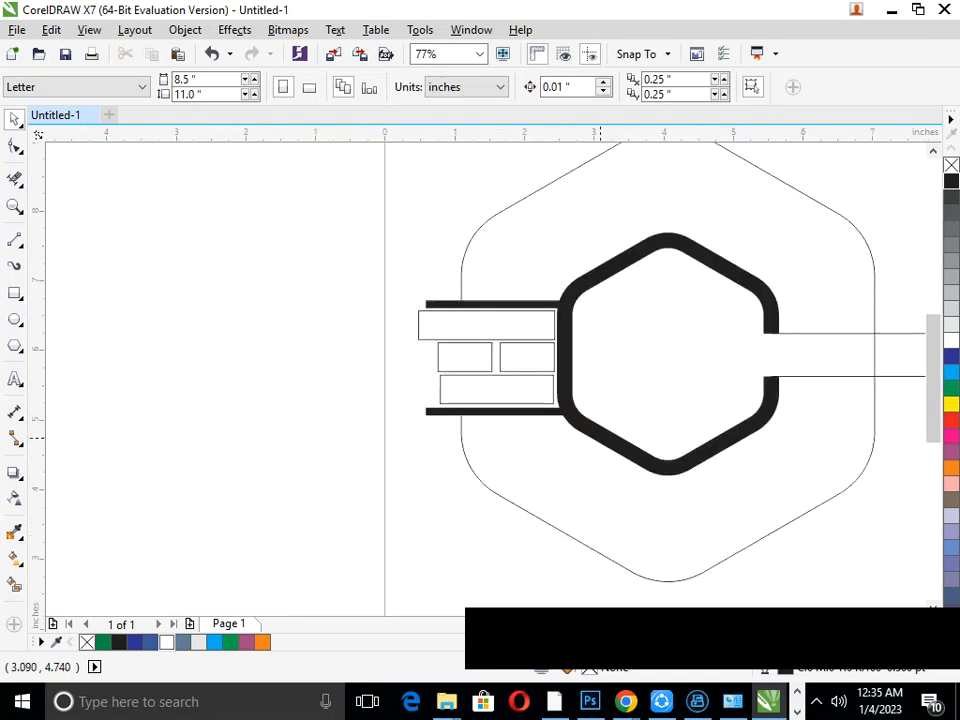
pyautogui.click(603, 436)
pyautogui.click(548, 491)
pyautogui.click(840, 377)
pyautogui.press('Delete')
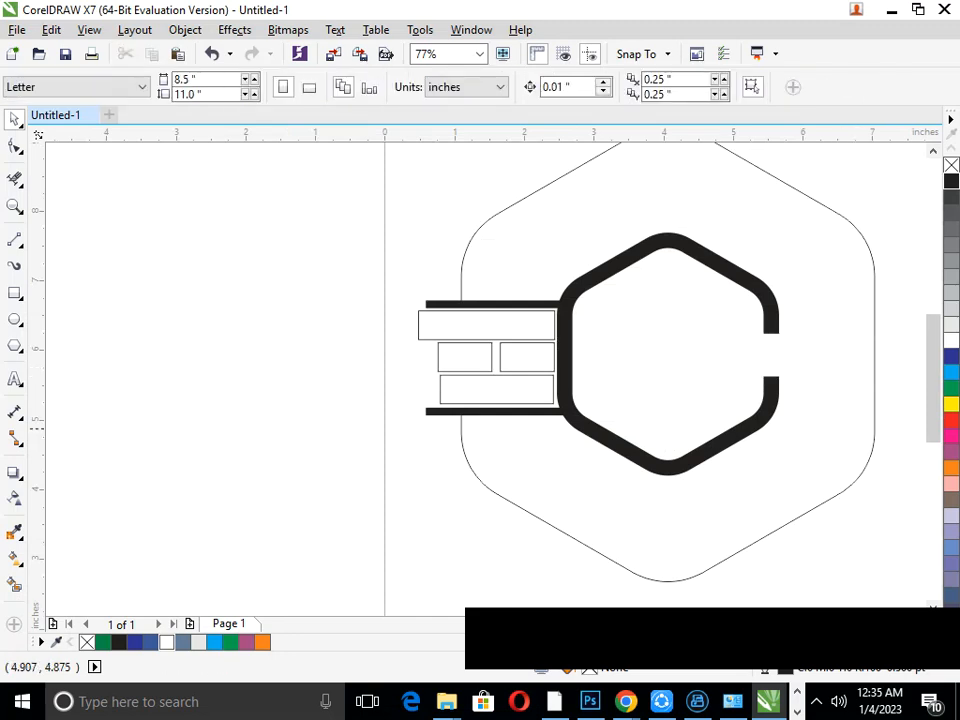
# Round the upper rectangle's corners with a radius of 1 inch.
pyautogui.click(456, 332)
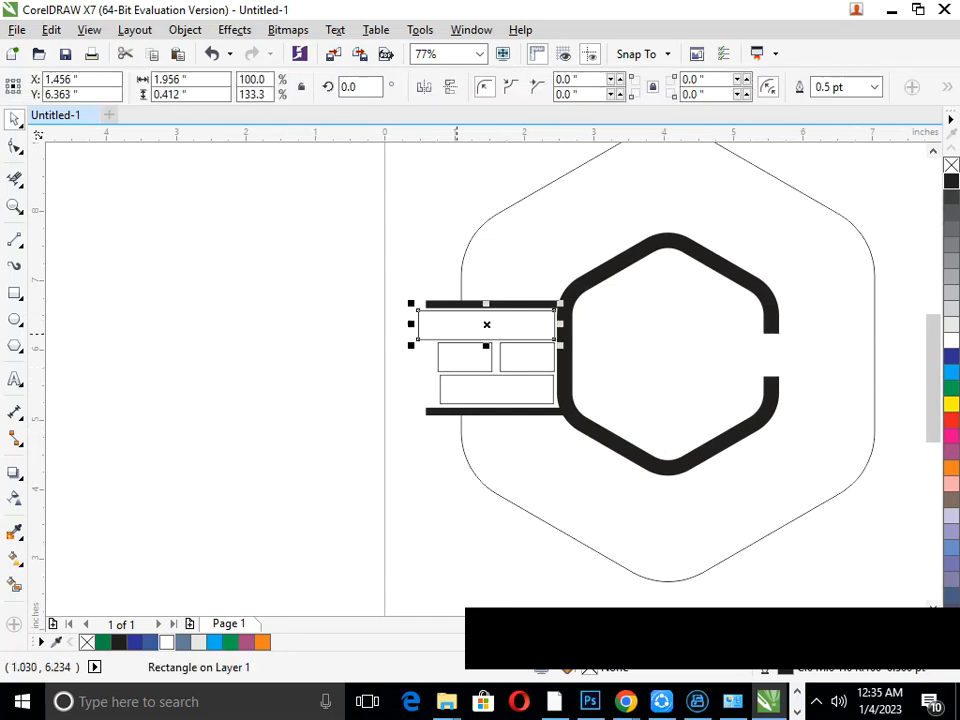
pyautogui.doubleClick(566, 79)
pyautogui.write('1')
pyautogui.press('Return')
pyautogui.click(460, 358)
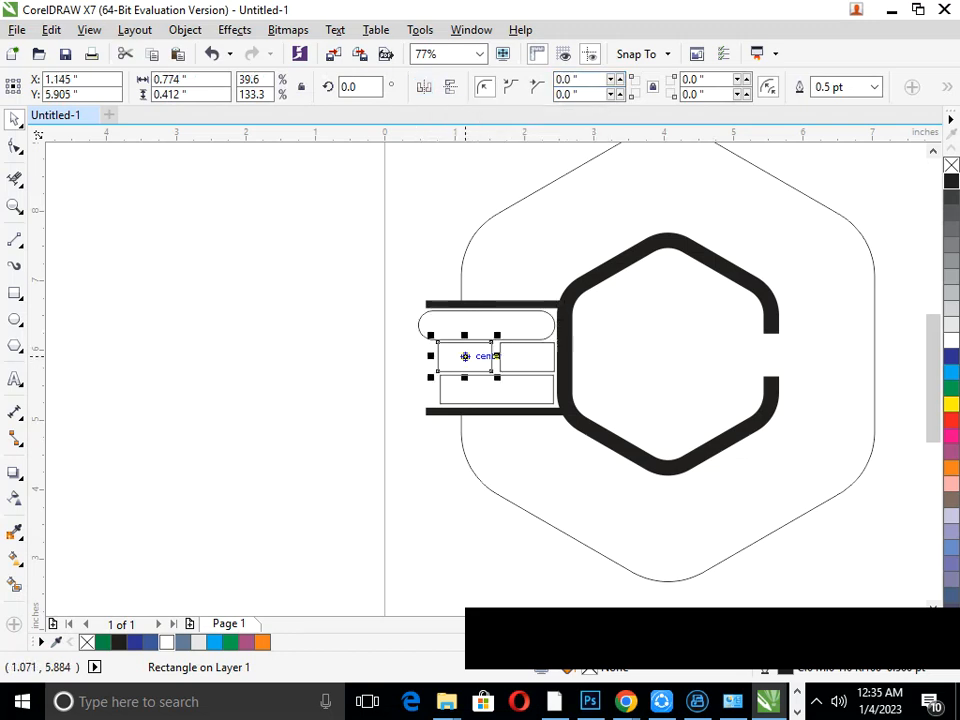
pyautogui.keyDown('shift'); pyautogui.click(527, 358); pyautogui.keyUp('shift')
pyautogui.keyDown('shift'); pyautogui.click(515, 403); pyautogui.keyUp('shift')
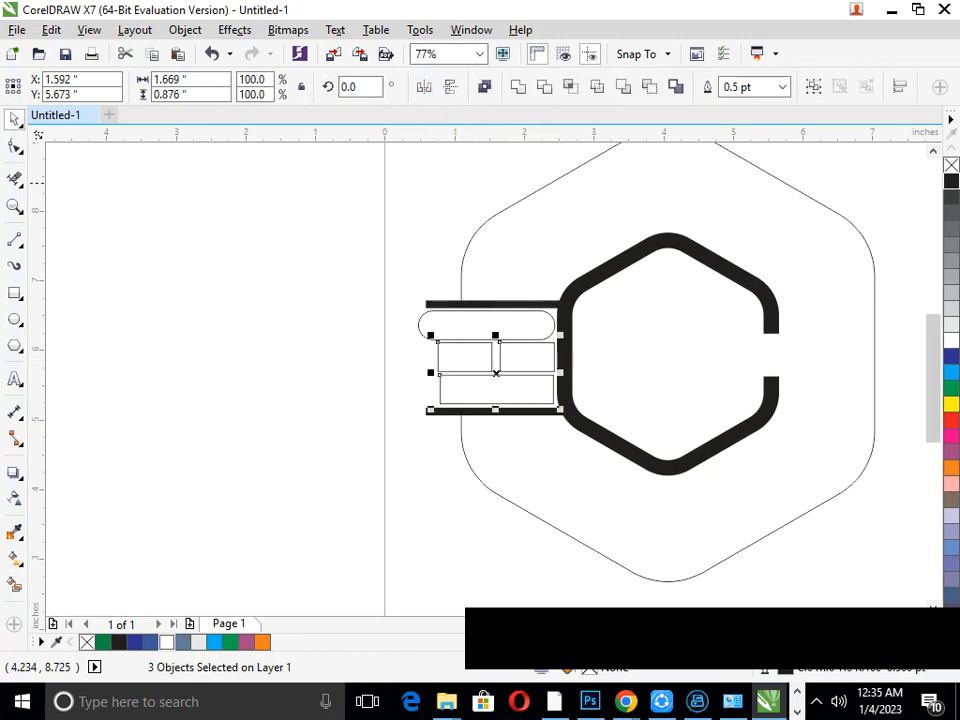
pyautogui.click(169, 226)
# Set the corner radius of the middle row's left rectangle to 1 inch.
pyautogui.click(451, 354)
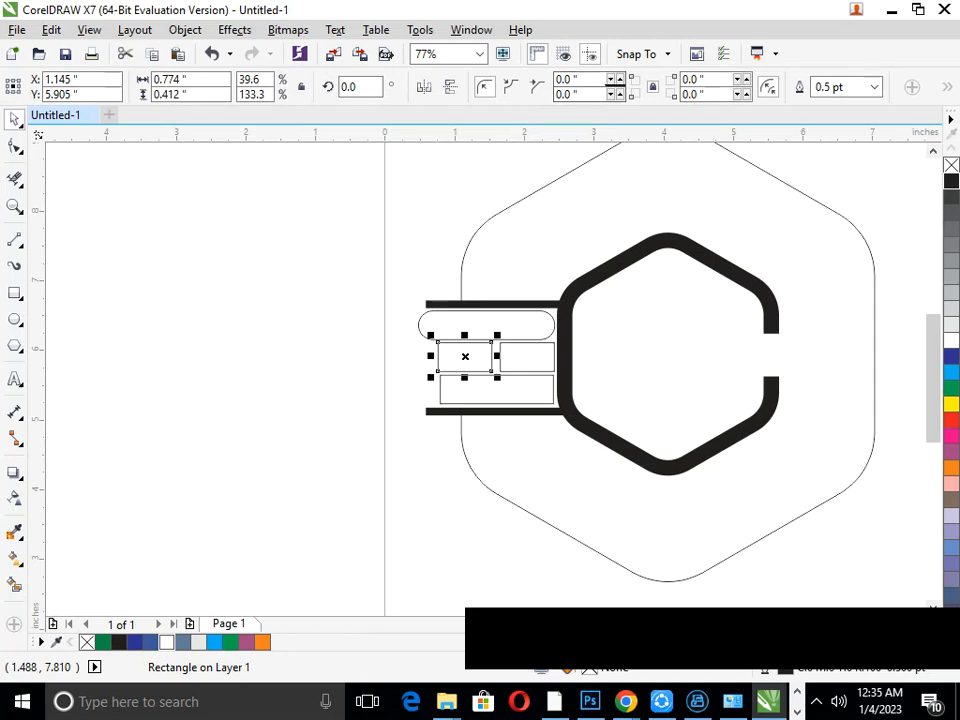
pyautogui.doubleClick(567, 79)
pyautogui.write('1')
pyautogui.press('Return')
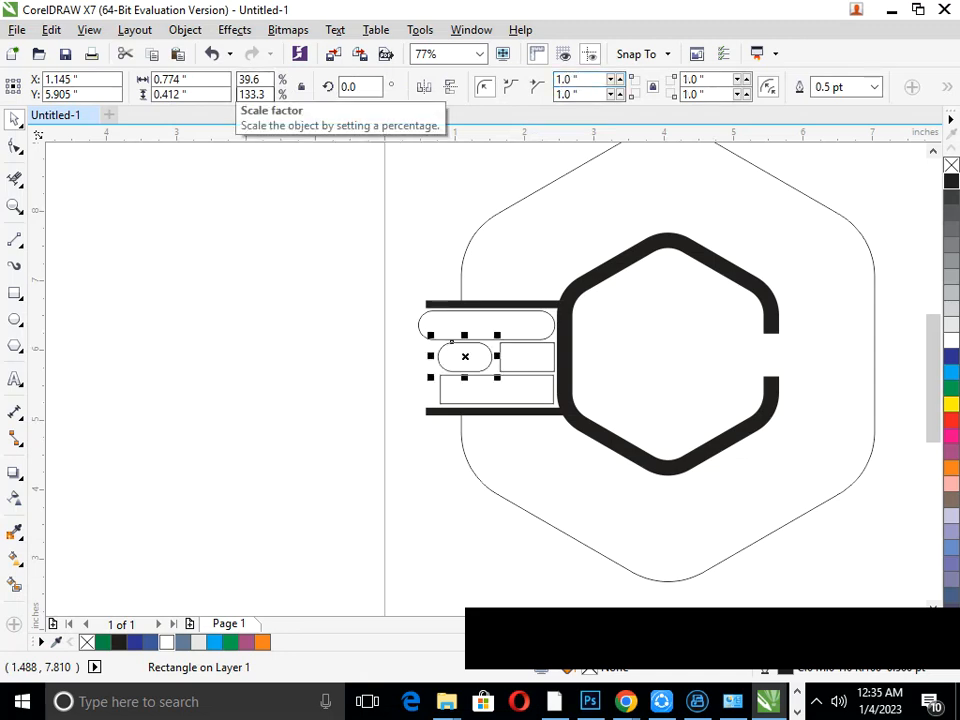
# Set the corner radius of the middle row's right rectangle to 1 inch.
pyautogui.click(527, 356)
pyautogui.doubleClick(567, 79)
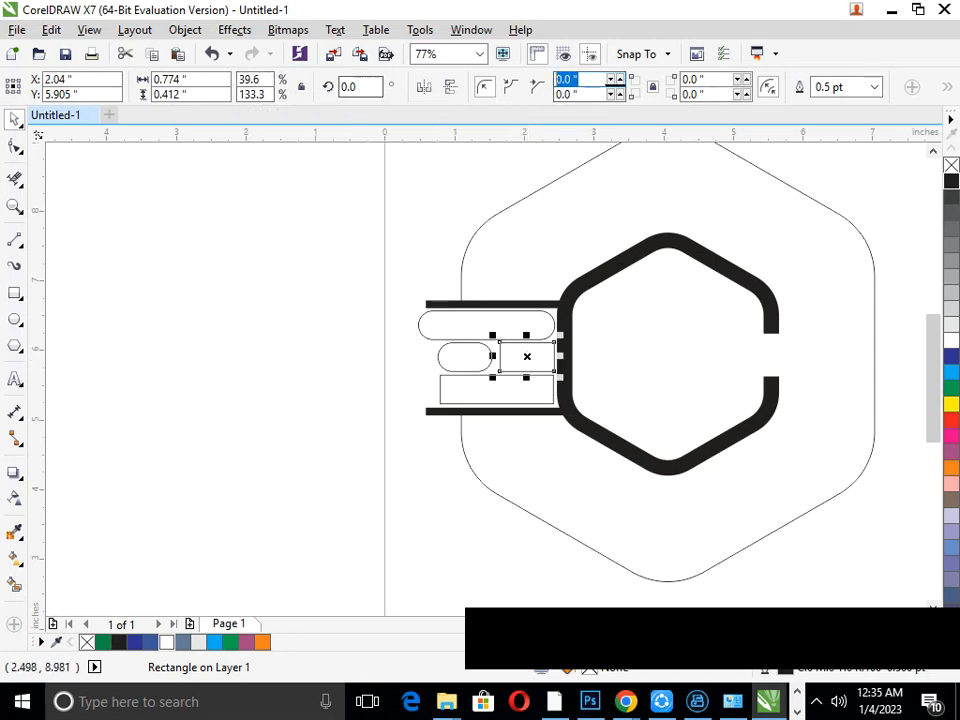
pyautogui.write('1')
pyautogui.press('Return')
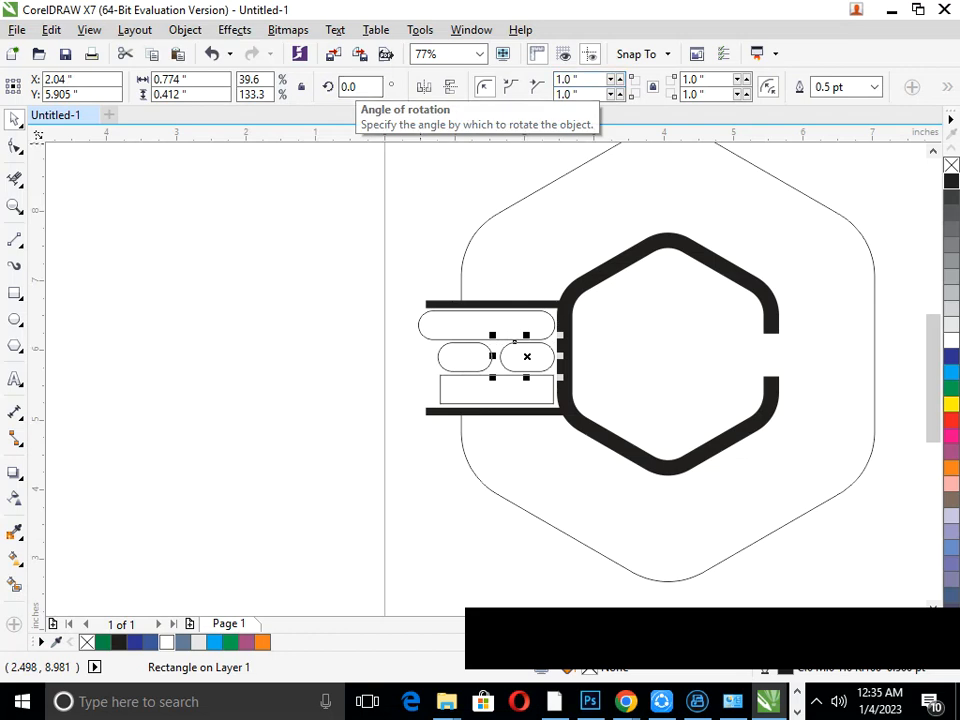
# Round the lower rectangle's corners with a radius of 1 inch.
pyautogui.click(471, 390)
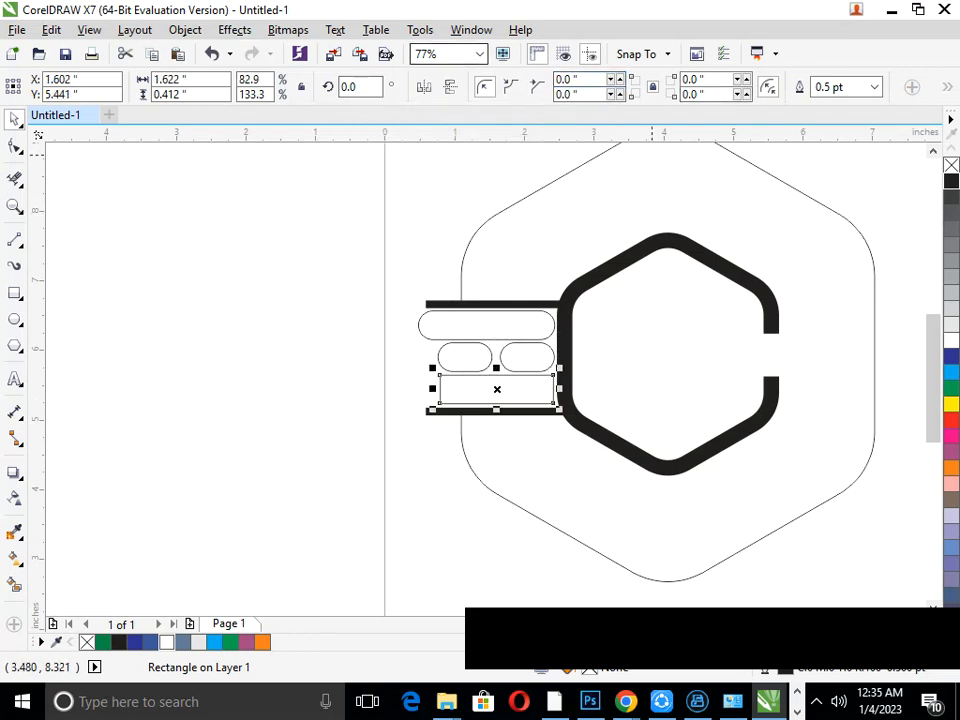
pyautogui.doubleClick(567, 79)
pyautogui.write('1')
pyautogui.press('Return')
pyautogui.click(324, 569)
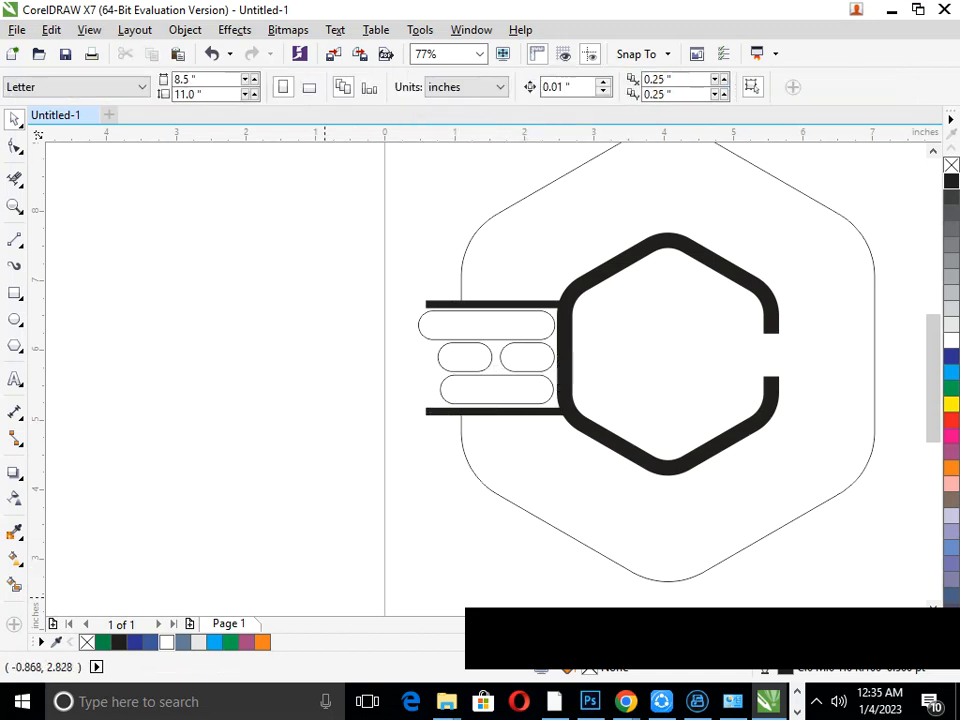
# Try to smart-fill the area between the outer and inner hexagons with blue-grey, and undo it.
pyautogui.press('Tab')
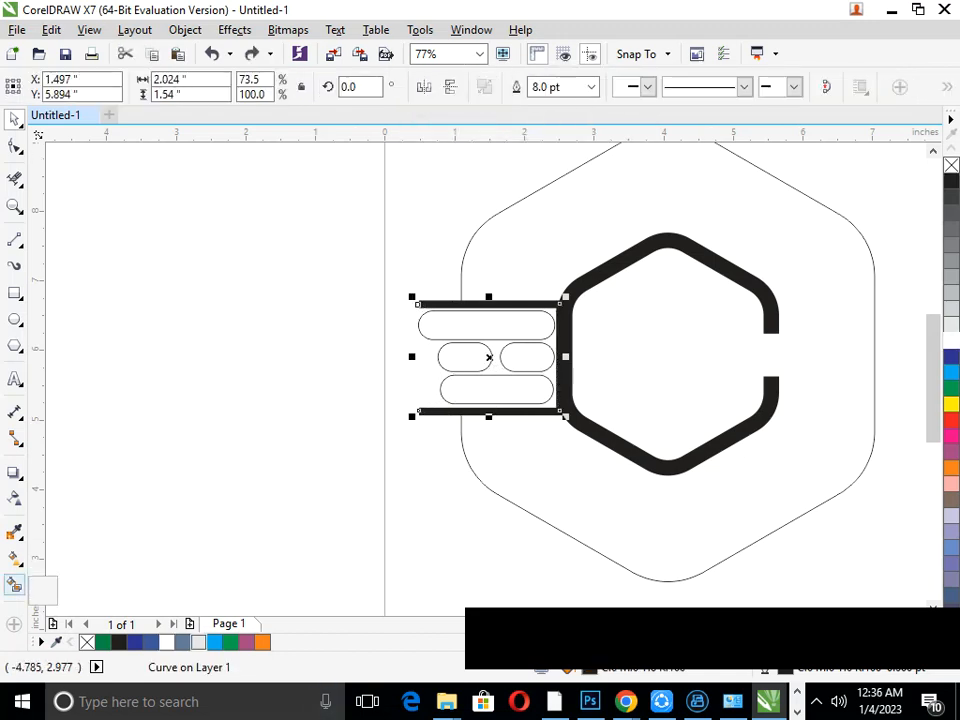
pyautogui.press('Tab')
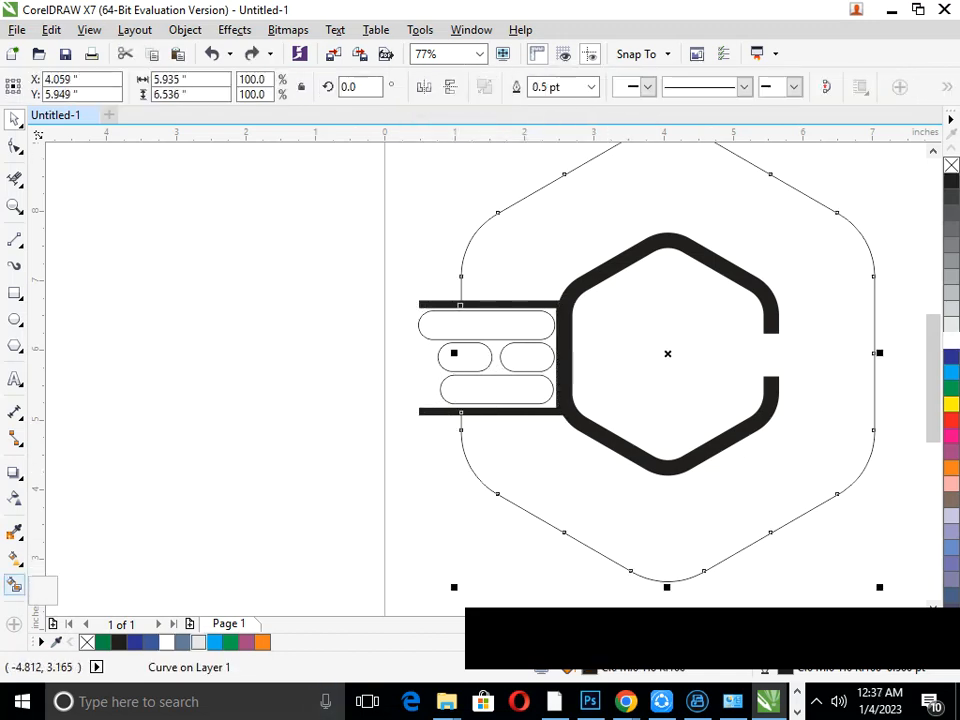
pyautogui.click(14, 585)
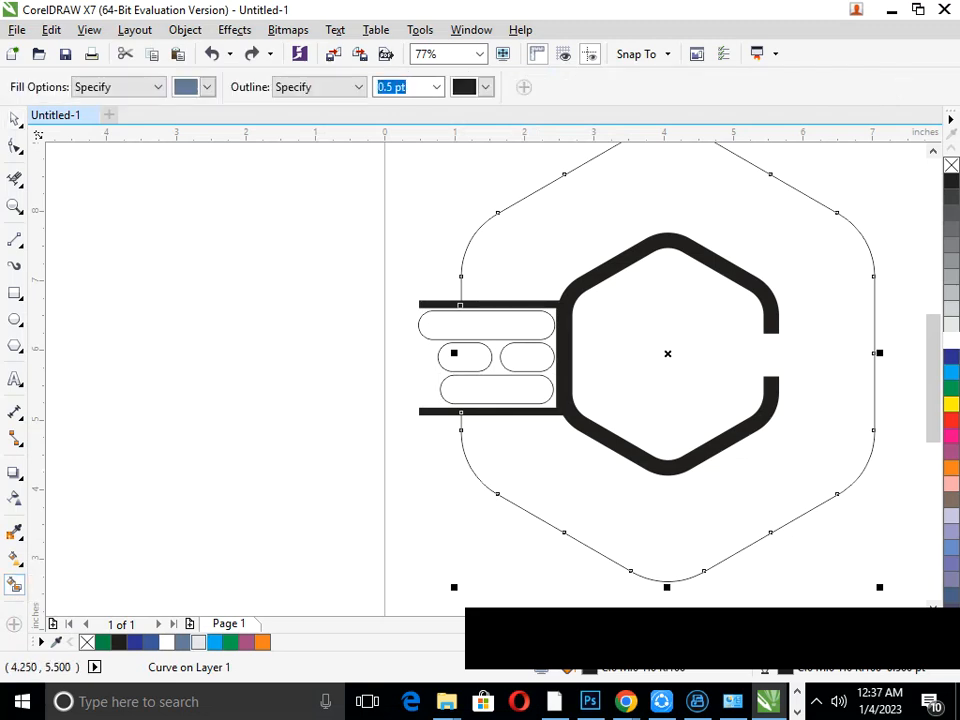
pyautogui.click(602, 463)
pyautogui.hotkey('ctrl', 'z')
pyautogui.hotkey('ctrl', 'shift', 'z')
pyautogui.hotkey('ctrl', 'z')
# Extend the outer hexagon curve's upper open end down past the lower edge of the upper black line.
pyautogui.scroll(5, 532, 463)
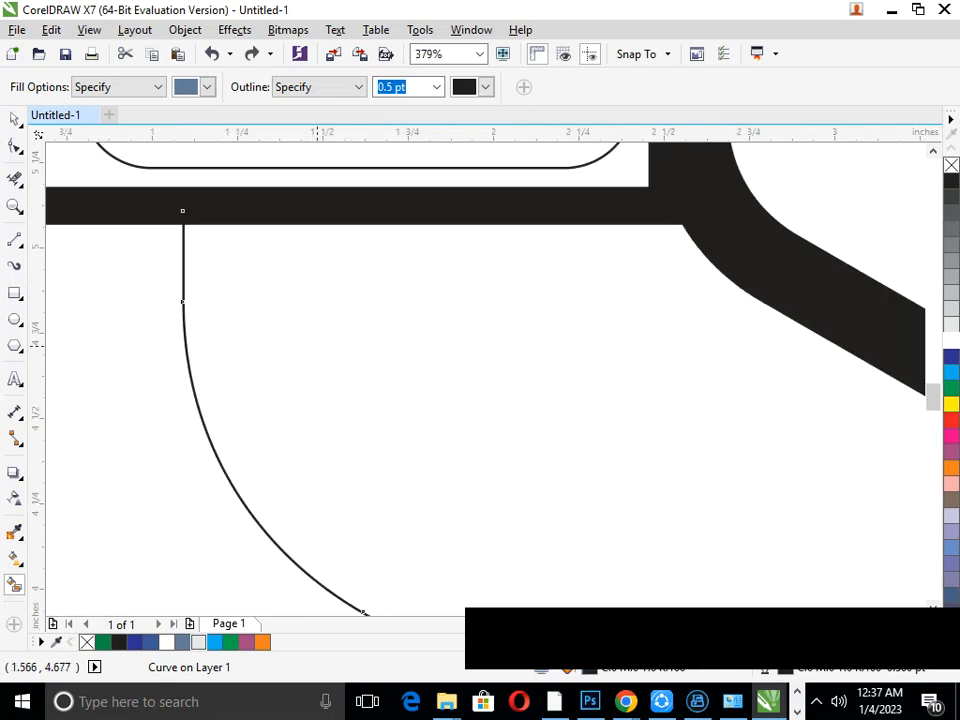
pyautogui.scroll(-5, 532, 463)
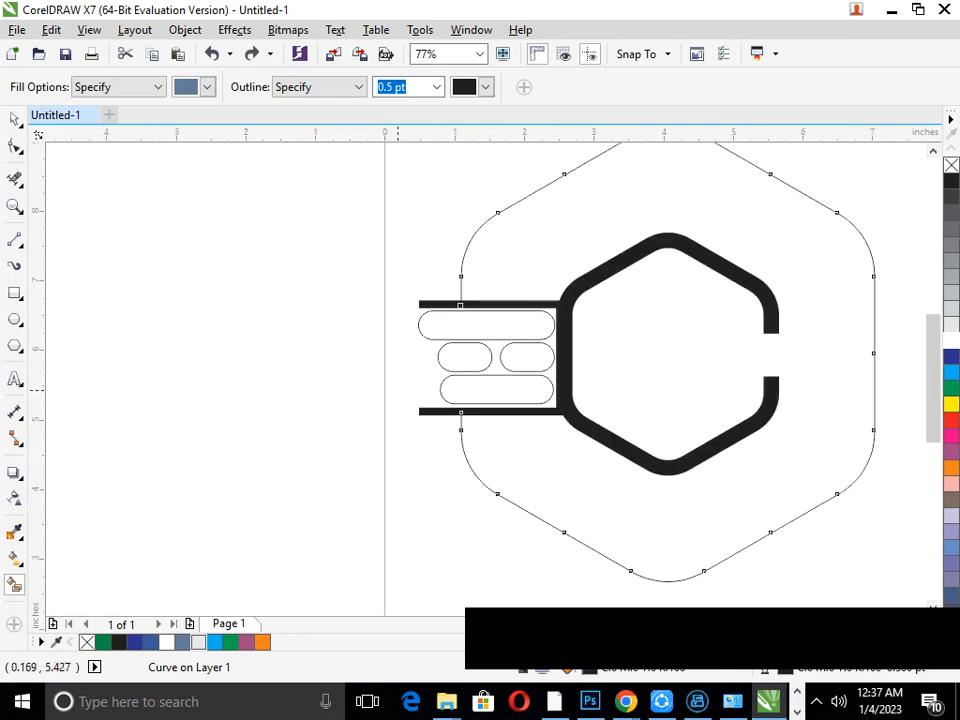
pyautogui.scroll(6, 488, 292)
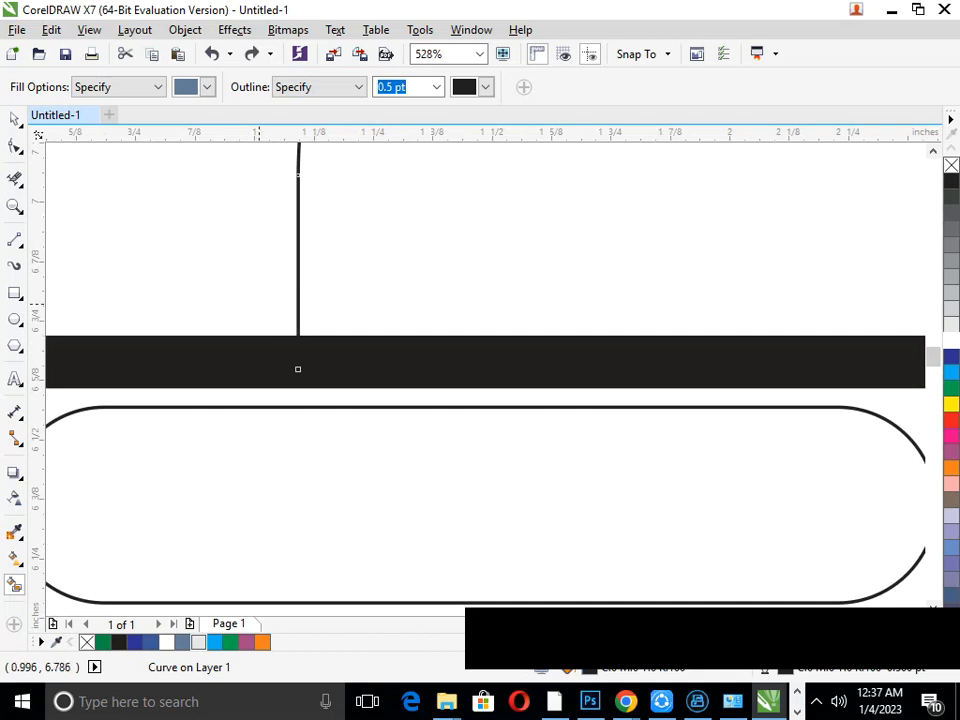
pyautogui.scroll(5, 297, 369)
pyautogui.press('F10')
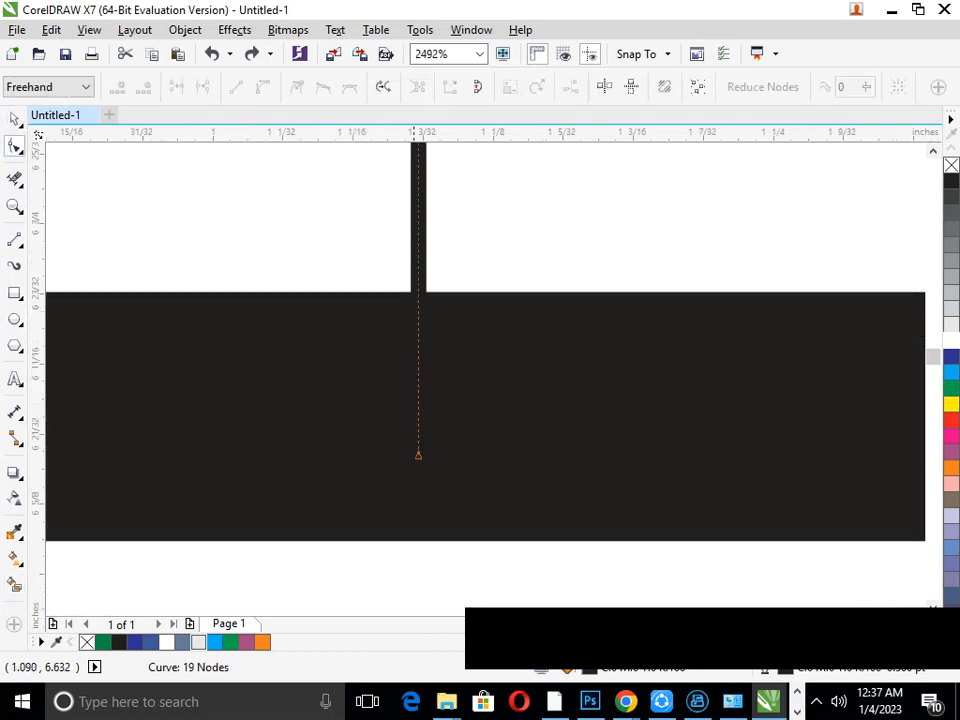
pyautogui.moveTo(418, 455); pyautogui.dragTo(418, 556)
# Extend the outer hexagon curve's lower open end up past the upper edge of the lower black line.
pyautogui.scroll(-5, 264, 349)
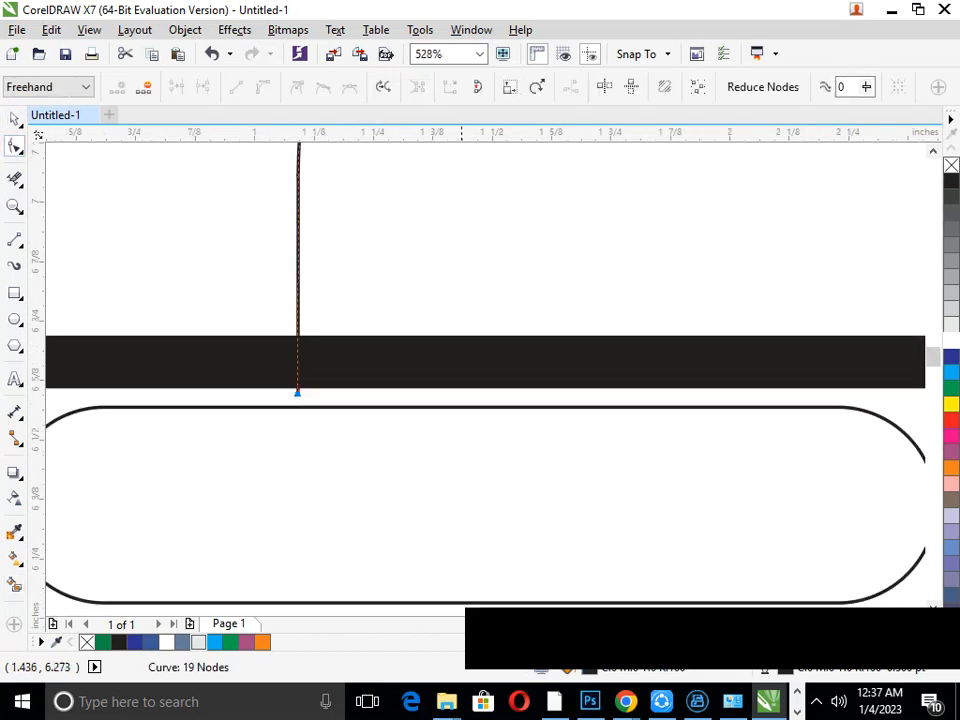
pyautogui.scroll(-6, 367, 390)
pyautogui.scroll(6, 472, 432)
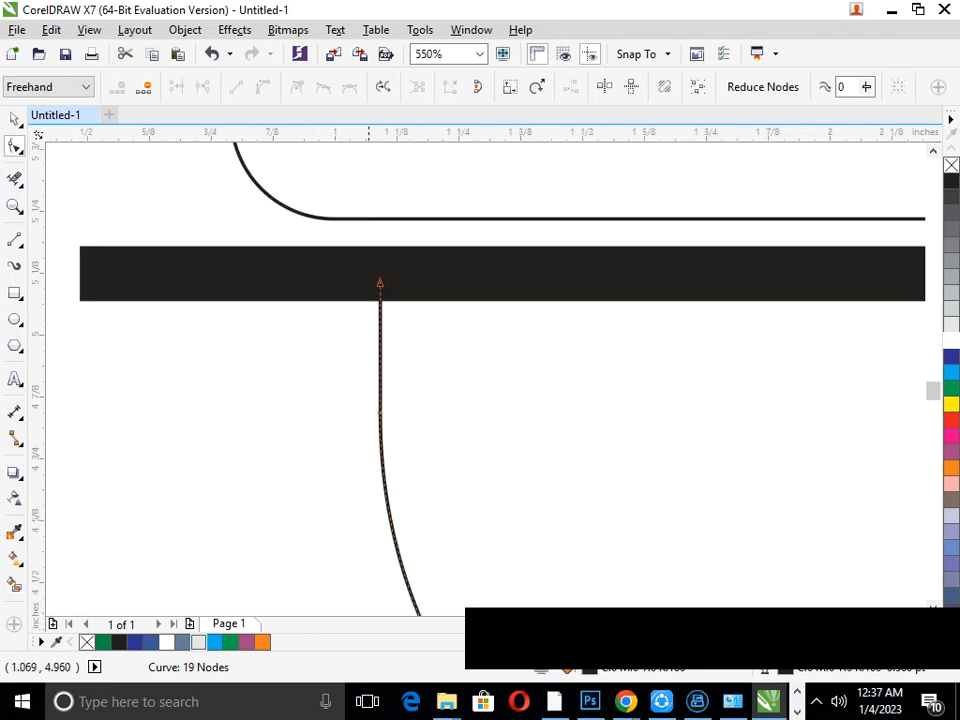
pyautogui.moveTo(380, 283); pyautogui.dragTo(382, 240)
# Smart-fill the outer hexagon with blue-grey and send the filled shape behind all other objects.
pyautogui.scroll(-8, 500, 345)
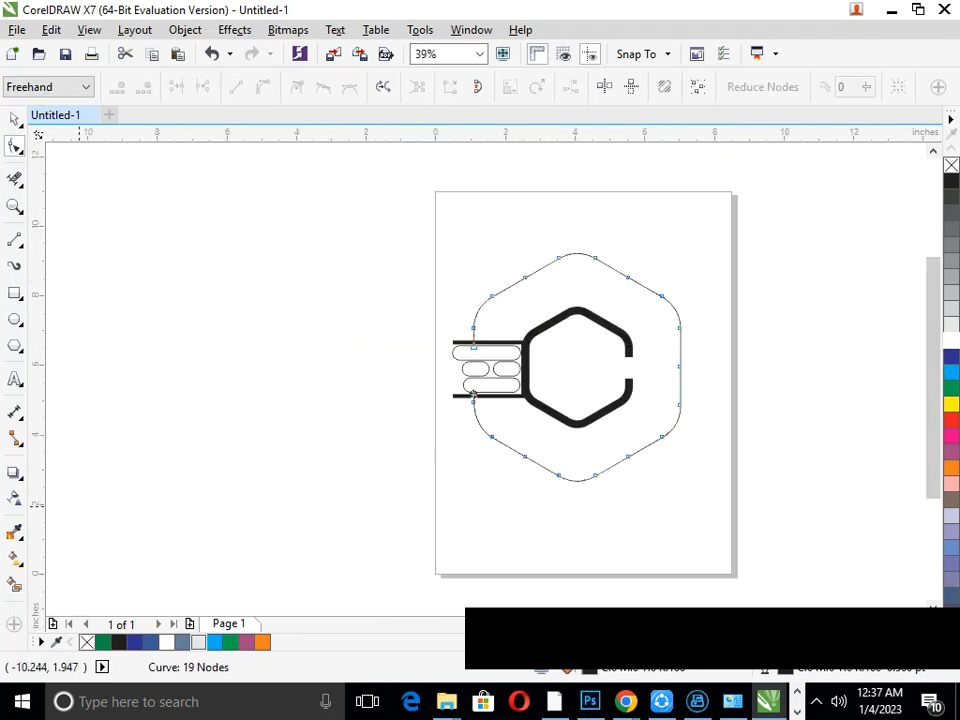
pyautogui.click(15, 585)
pyautogui.click(600, 440)
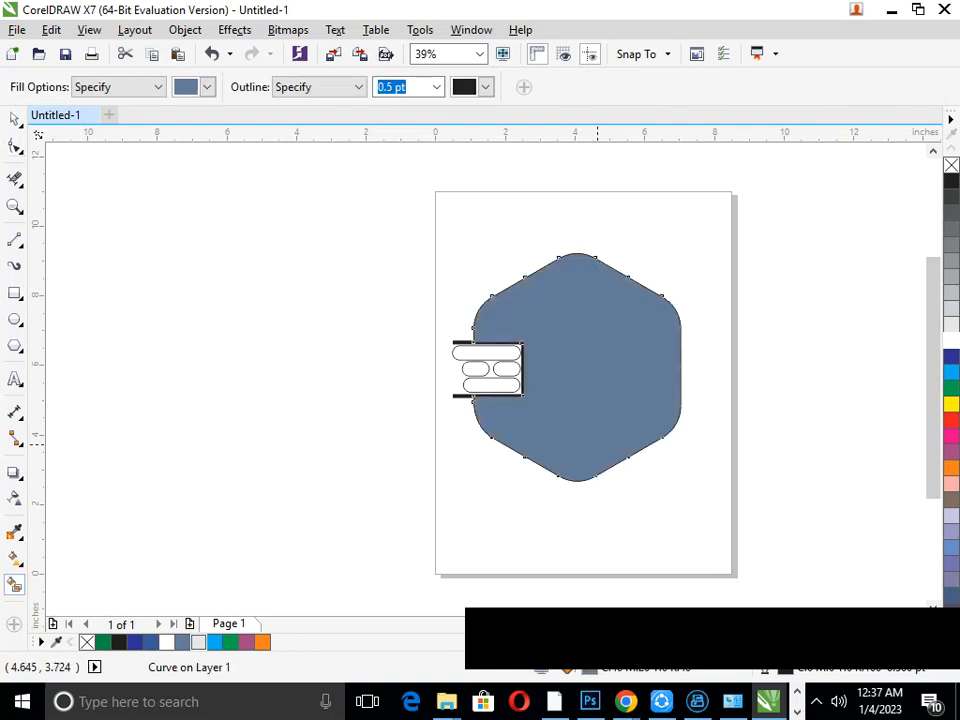
pyautogui.hotkey('shift', 'pagedown')
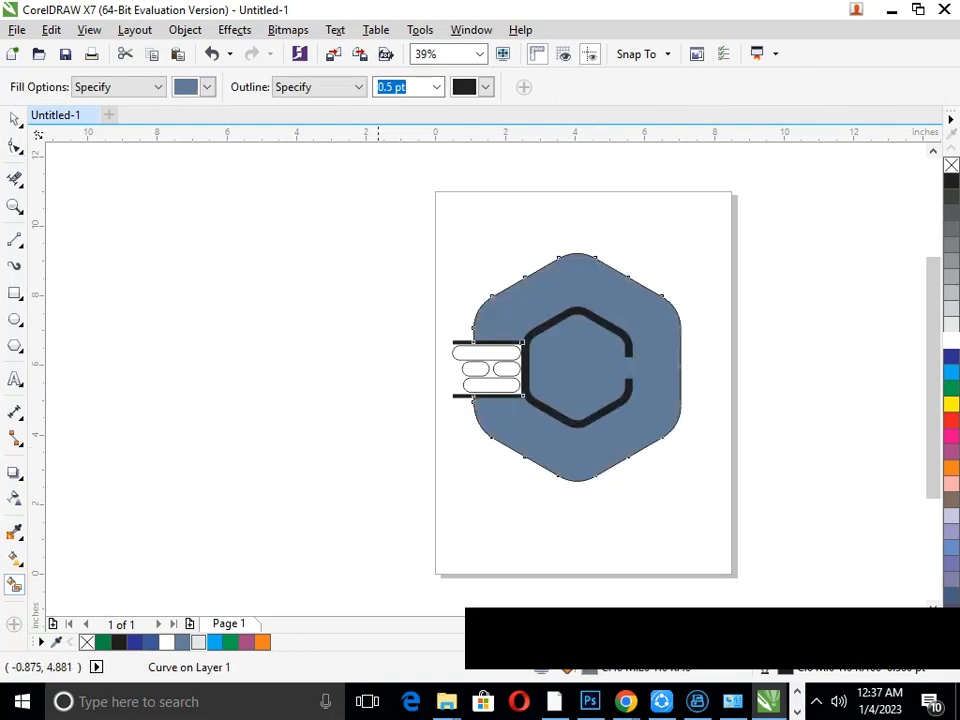
pyautogui.click(172, 380)
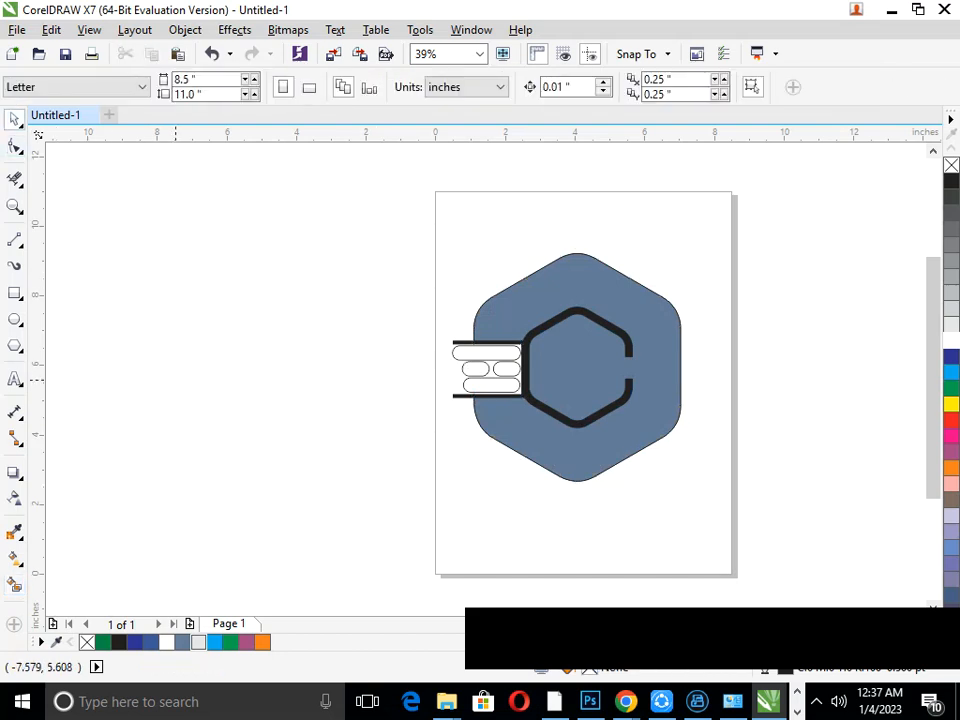
# Recolour the outlines of the opened inner hexagon and the bracket around the bars from black to white.
pyautogui.click(575, 421)
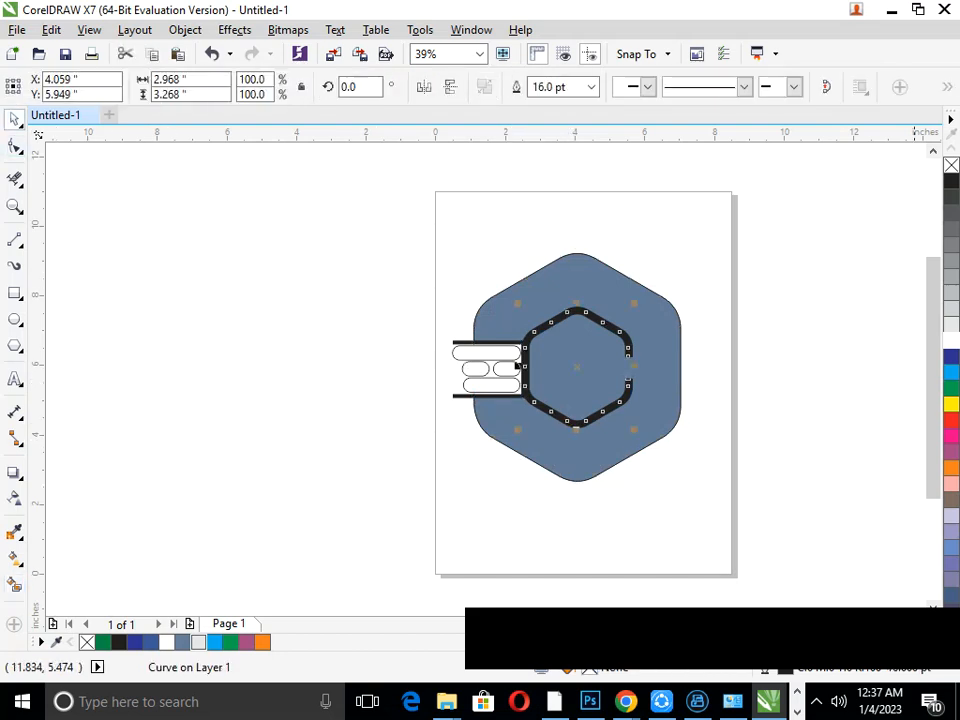
pyautogui.click(644, 489)
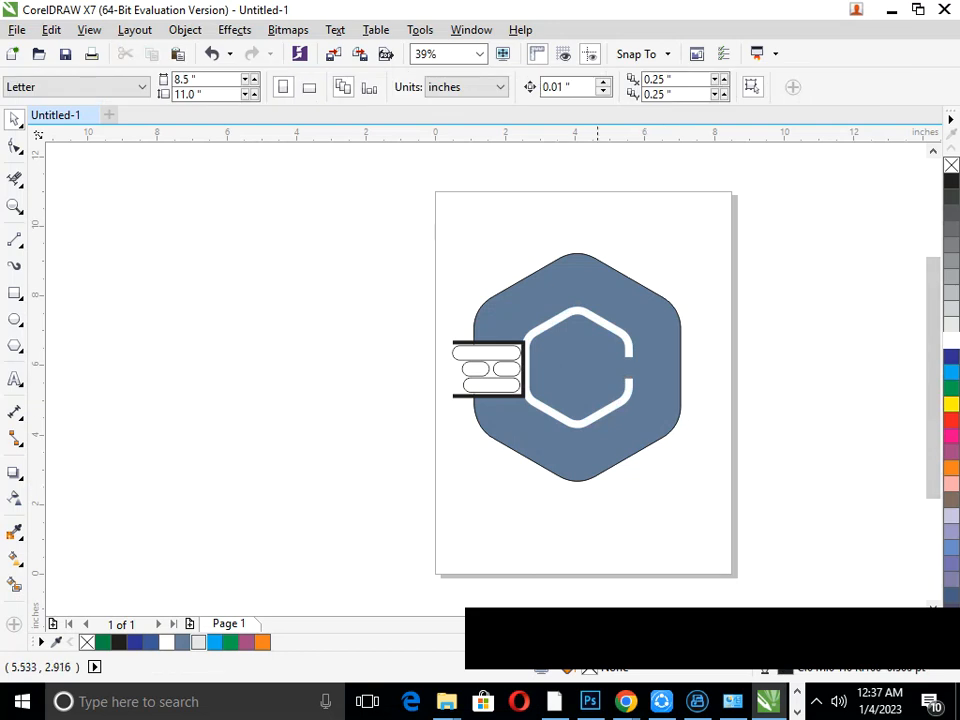
pyautogui.click(487, 369)
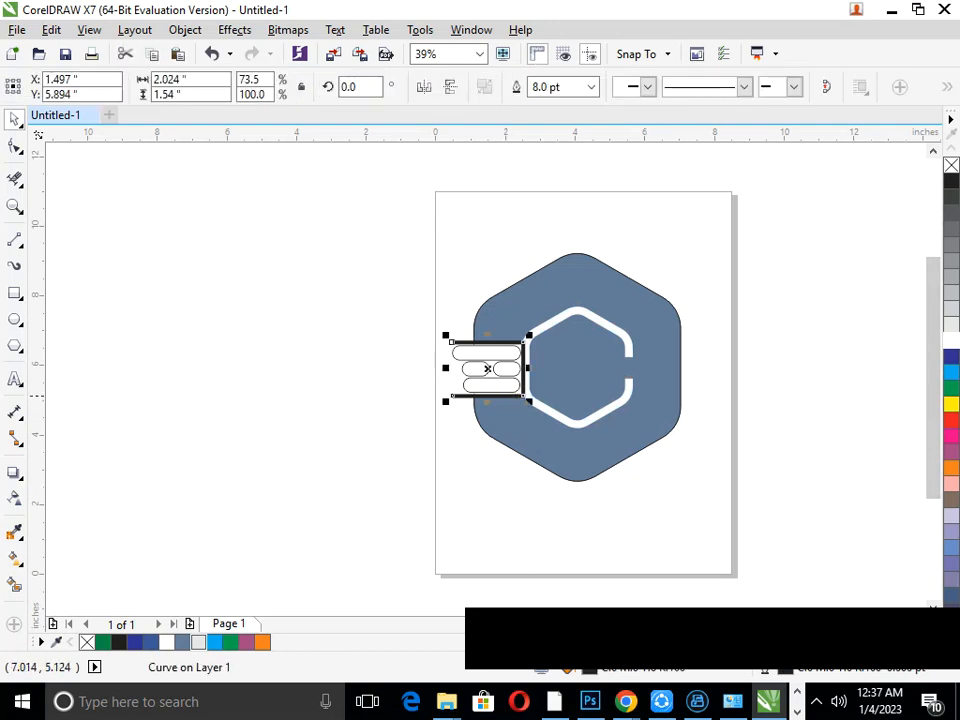
pyautogui.click(799, 400)
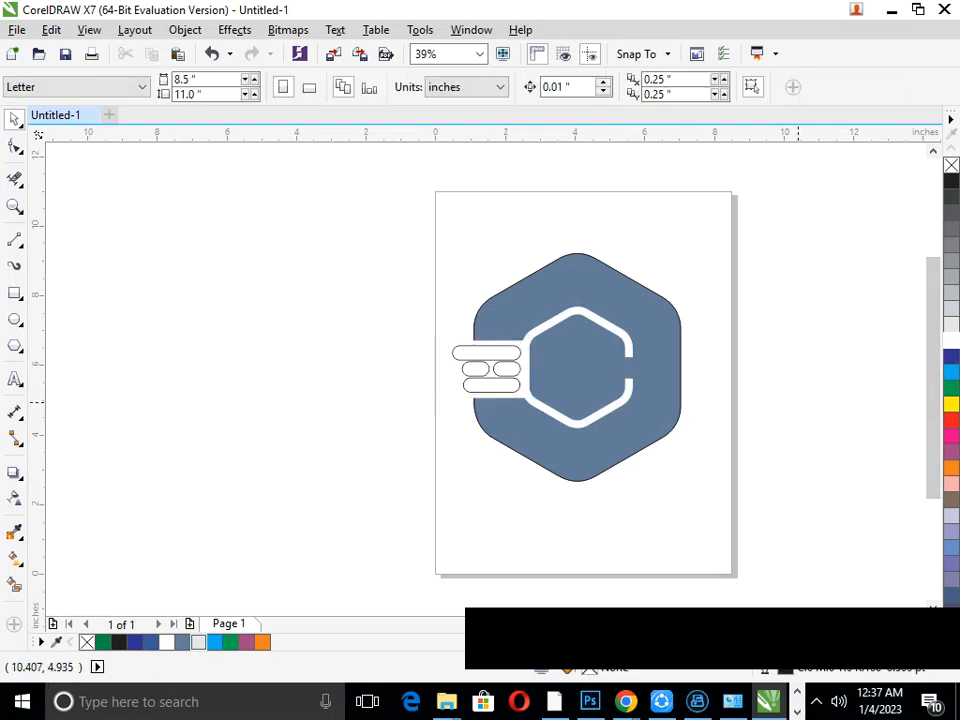
# Space out the bars by moving the upper one slightly up and right and the lower one slightly down.
pyautogui.scroll(2, 620, 386)
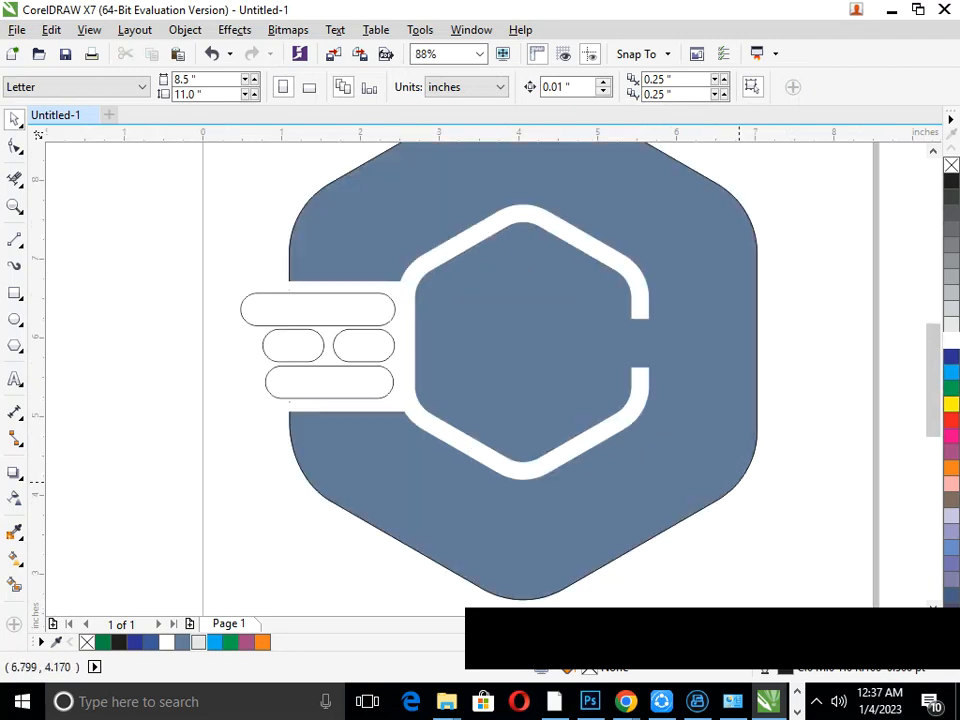
pyautogui.scroll(2, 413, 370)
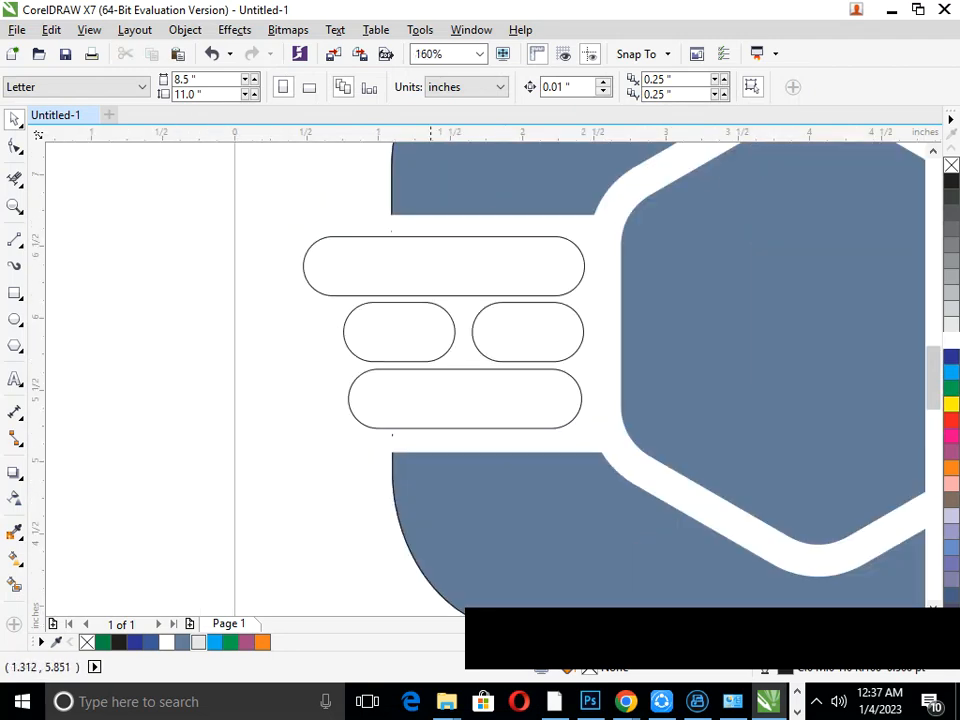
pyautogui.moveTo(470, 294); pyautogui.dragTo(481, 283)
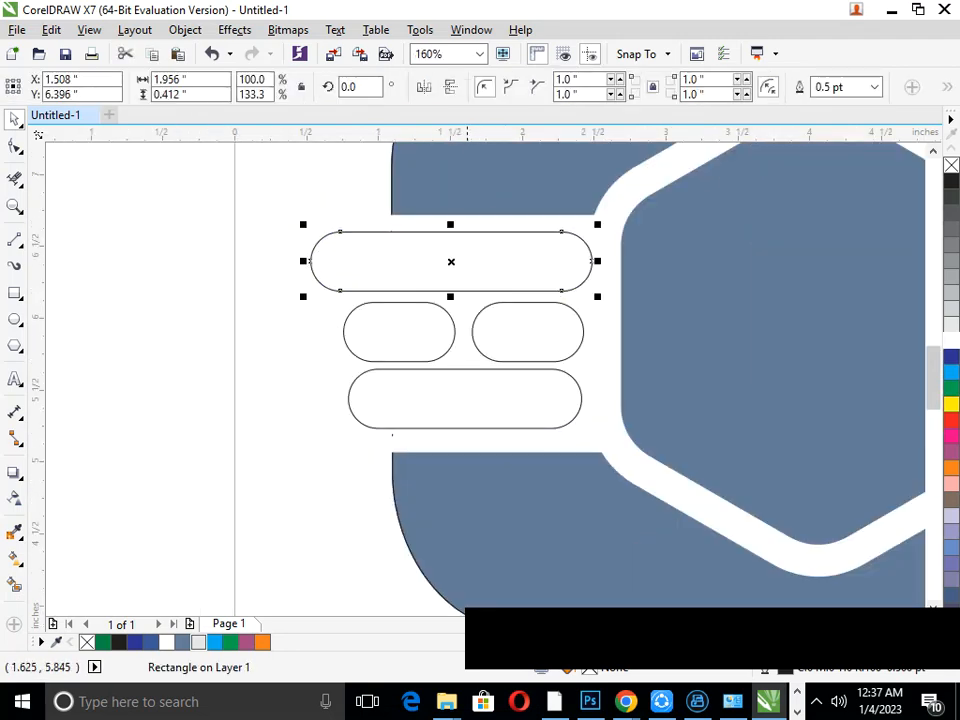
pyautogui.moveTo(482, 390); pyautogui.dragTo(485, 397)
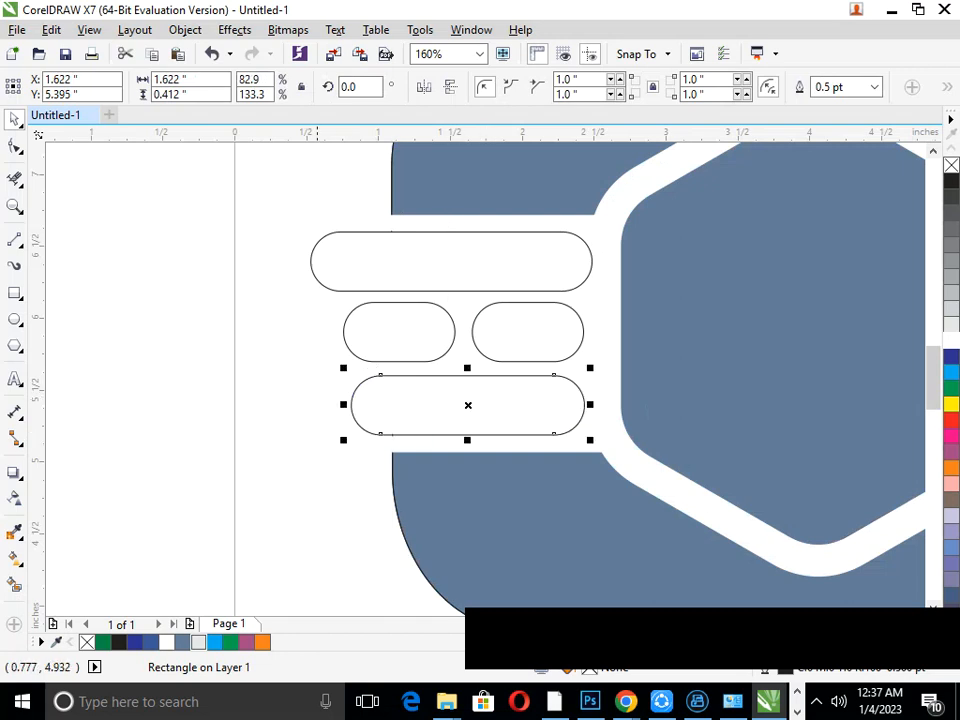
pyautogui.click(300, 441)
# Shift the lower bar slightly right so its right end lines up with the upper bar's.
pyautogui.scroll(-2, 598, 408)
pyautogui.scroll(-2, 430, 386)
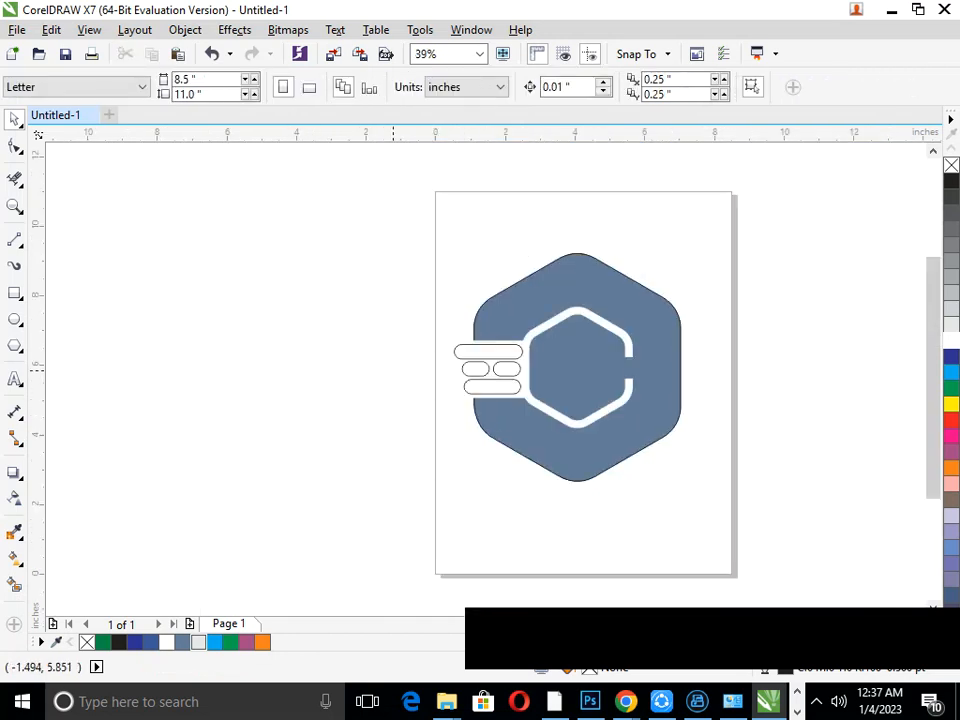
pyautogui.scroll(3, 477, 385)
pyautogui.click(479, 386)
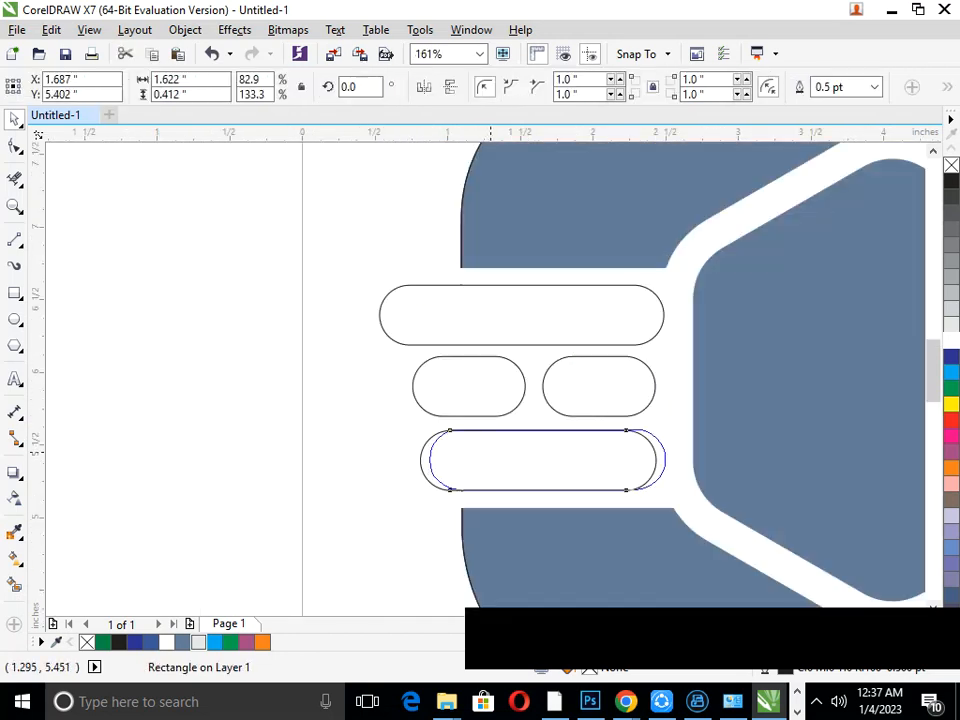
pyautogui.click(417, 503)
pyautogui.moveTo(347, 313); pyautogui.dragTo(681, 499)
pyautogui.scroll(-3, 555, 442)
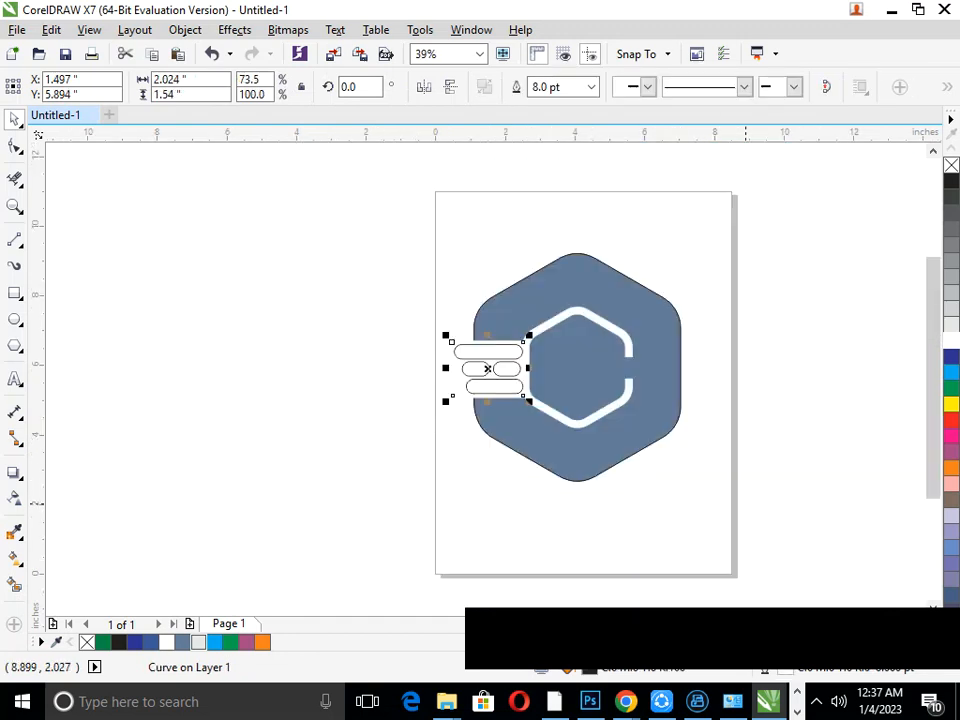
# Delete the unfilled outer hexagon outline lying over the filled hexagon, leaving the filled shape in place.
pyautogui.click(577, 468)
pyautogui.moveTo(576, 467); pyautogui.dragTo(494, 523)
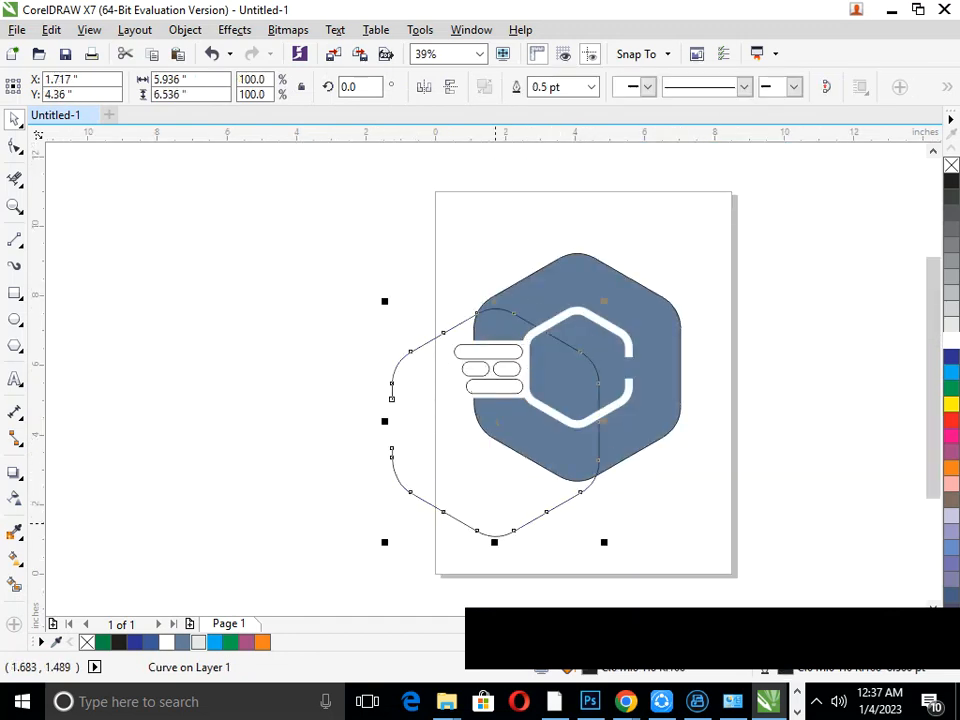
pyautogui.press('Delete')
pyautogui.moveTo(594, 472); pyautogui.dragTo(556, 513)
pyautogui.hotkey('ctrl', 'z')
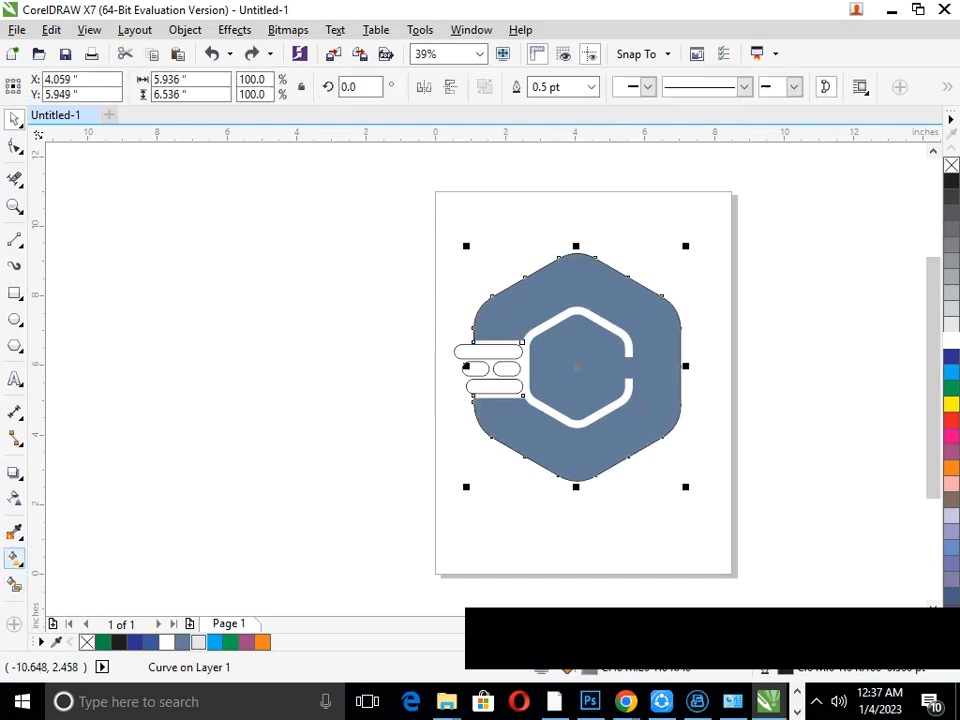
# Apply a linear fountain fill from blue-grey to white across the large hexagon, running from lower left to upper right.
pyautogui.click(19, 563)
pyautogui.click(96, 557)
pyautogui.moveTo(490, 421); pyautogui.dragTo(666, 313)
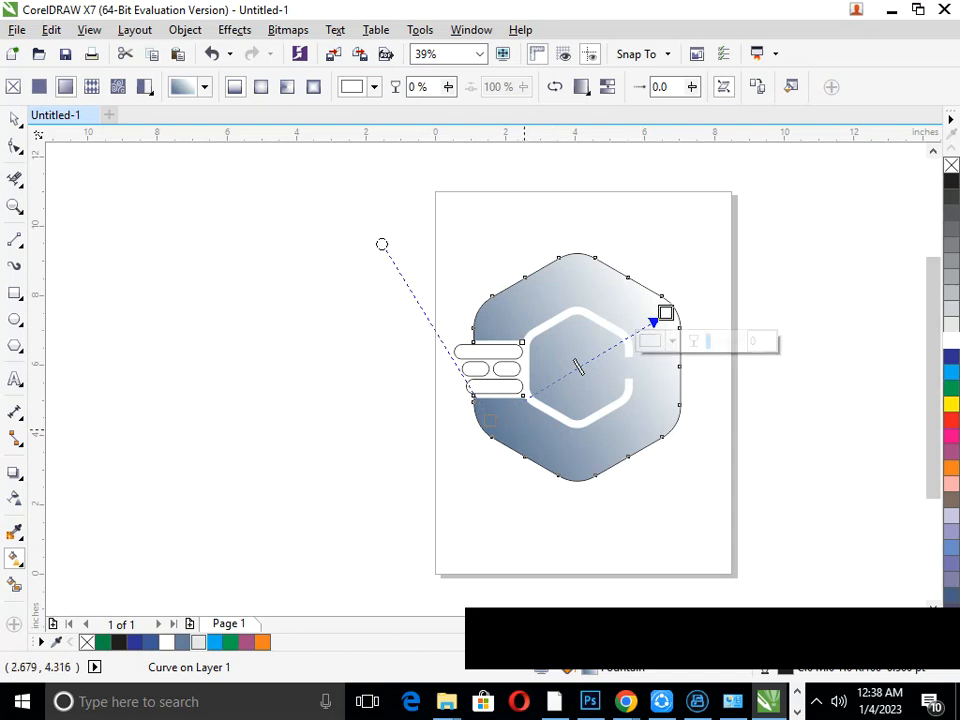
pyautogui.click(488, 420)
pyautogui.click(493, 447)
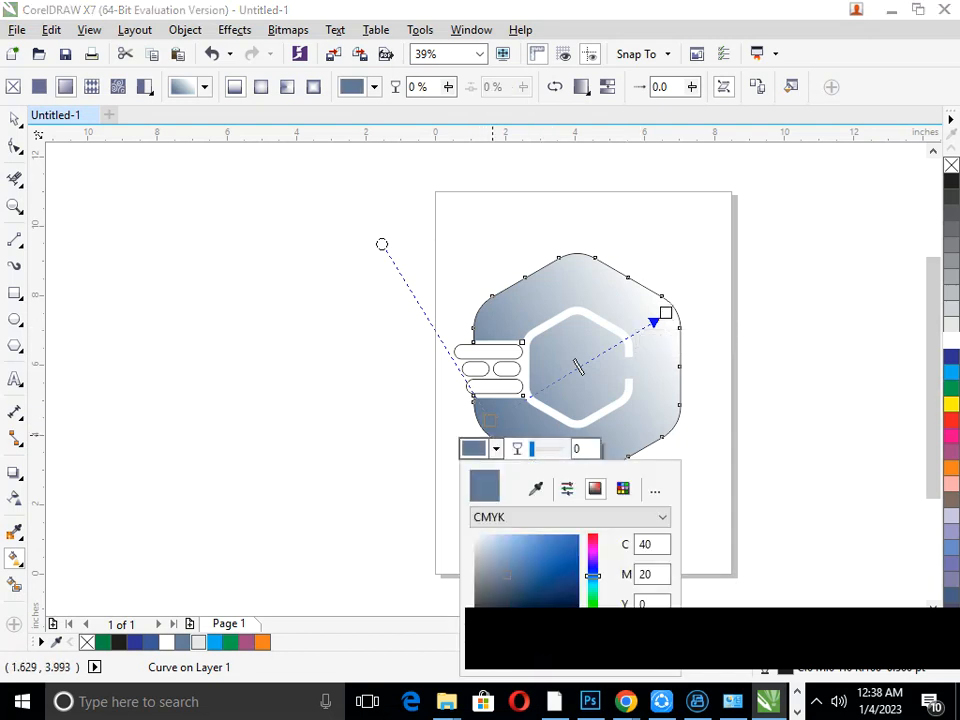
pyautogui.click(727, 396)
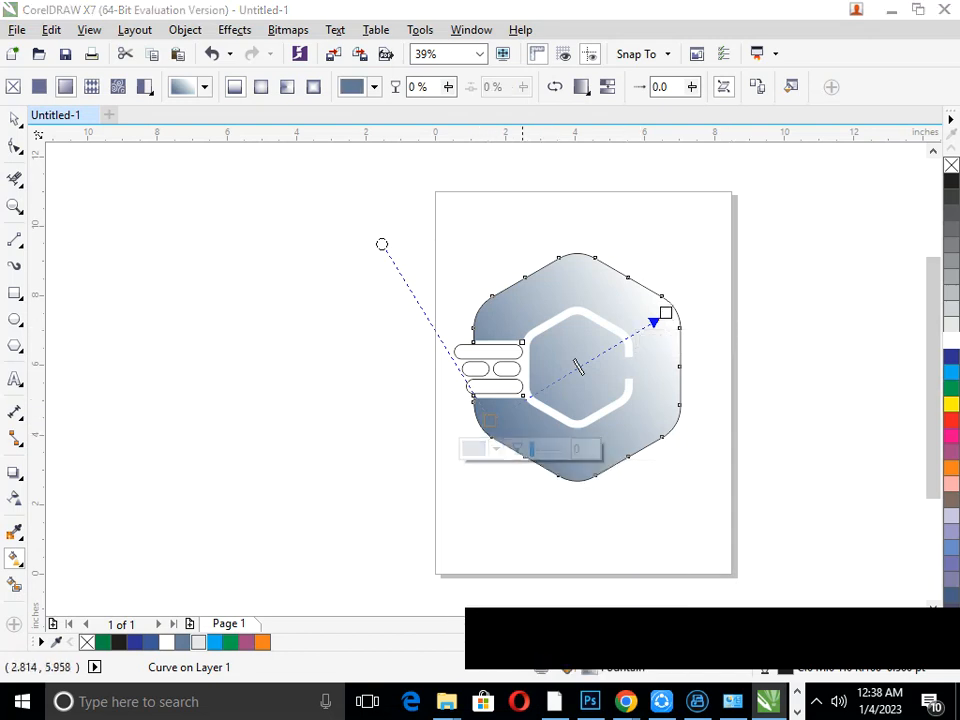
pyautogui.rightClick(586, 364)
pyautogui.click(637, 518)
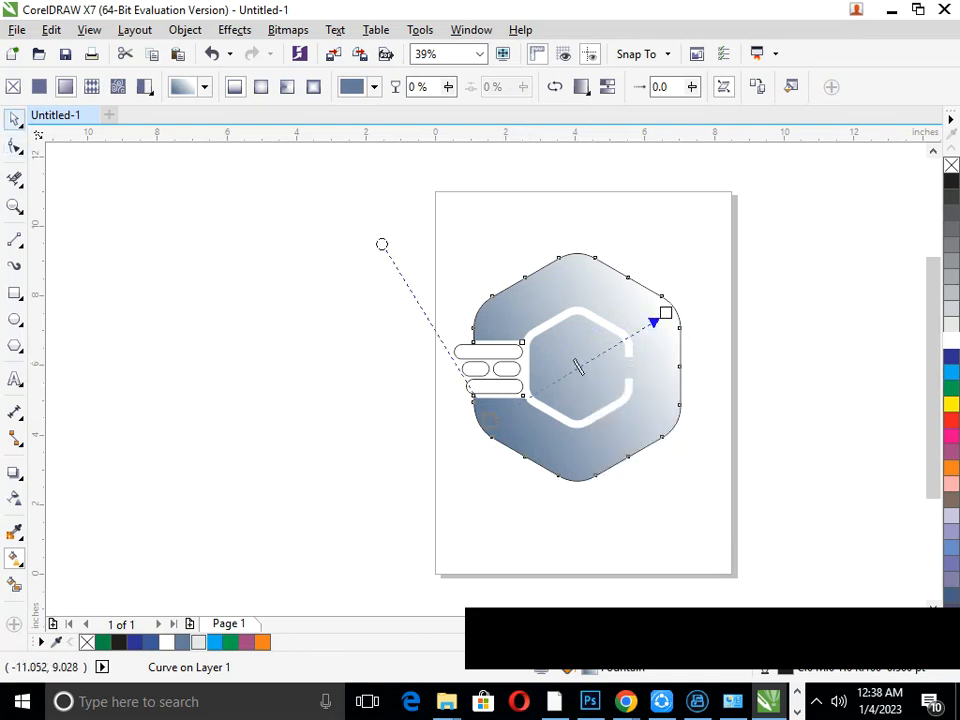
pyautogui.click(15, 119)
pyautogui.moveTo(377, 363); pyautogui.dragTo(452, 429)
pyautogui.scroll(-1, 452, 429)
pyautogui.rightClick(452, 429)
pyautogui.click(412, 411)
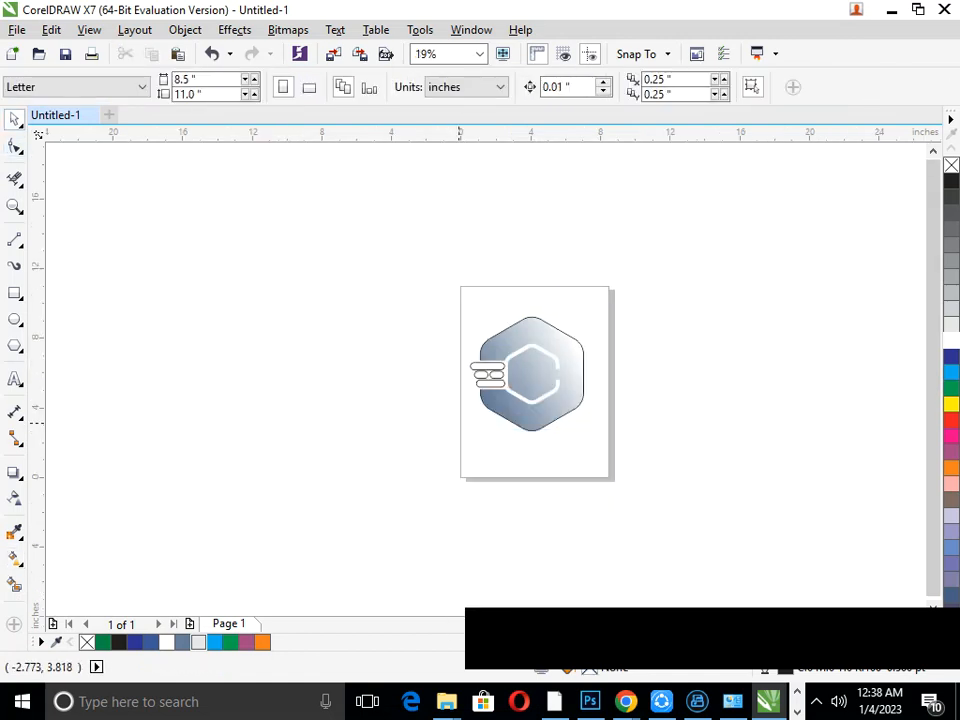
# Set the lower-left colour of the large hexagon's gradient to violet-blue with C 82, M 84, Y 0.
pyautogui.click(500, 410)
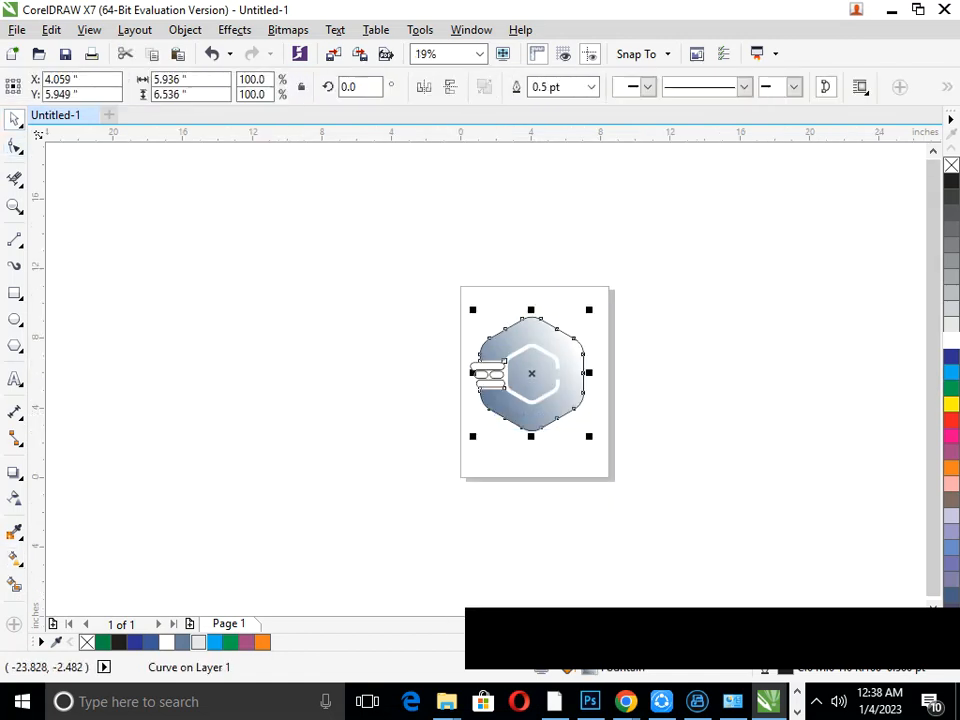
pyautogui.click(15, 558)
pyautogui.click(90, 556)
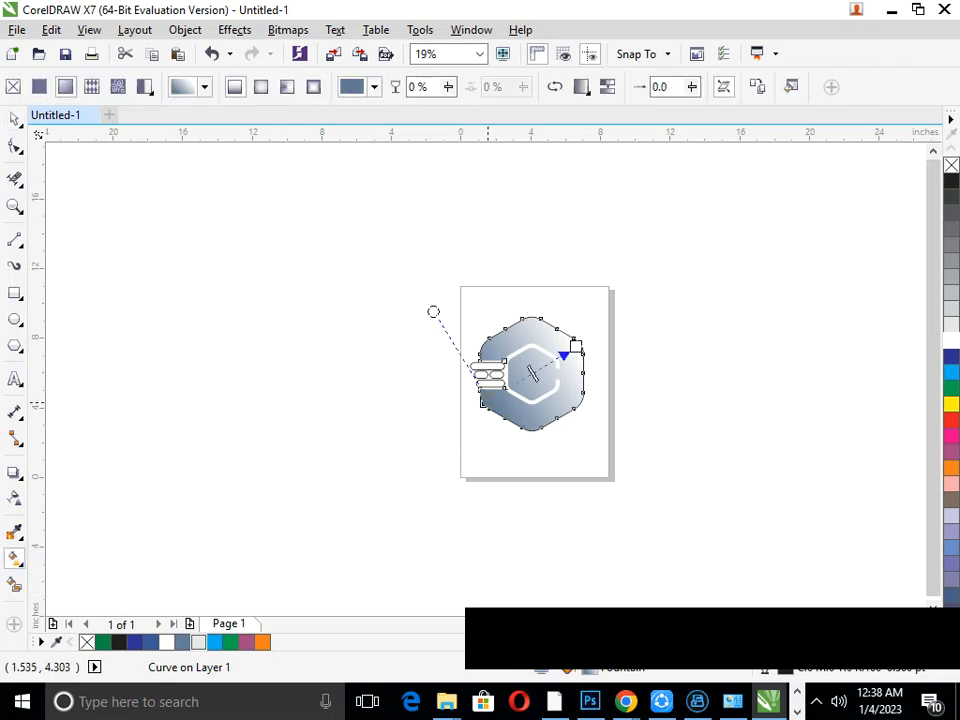
pyautogui.click(485, 403)
pyautogui.click(490, 428)
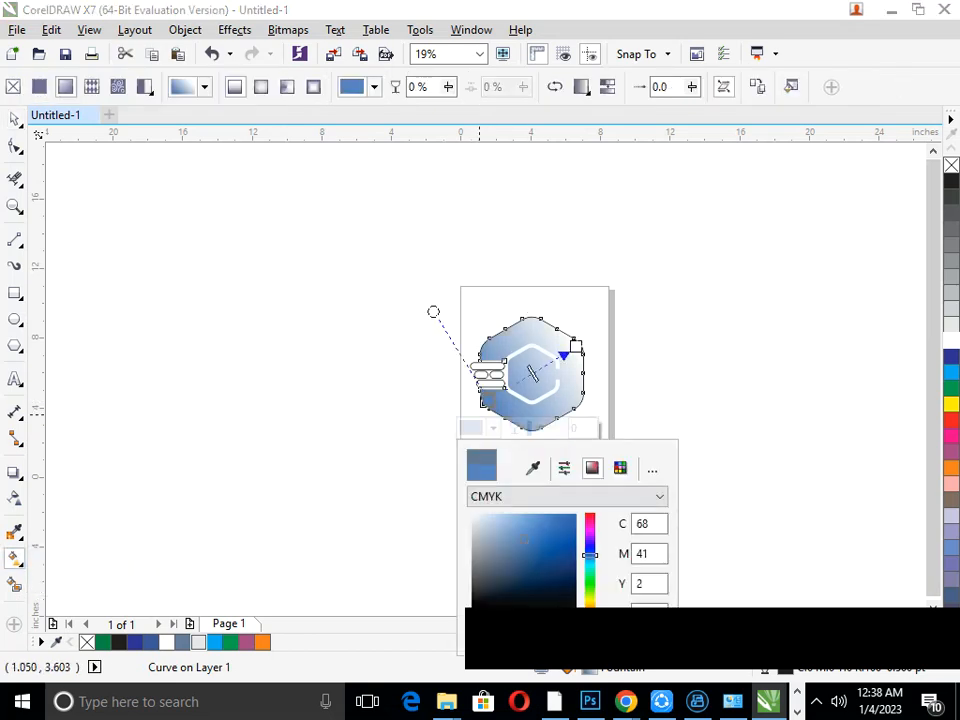
pyautogui.click(590, 542)
pyautogui.click(570, 523)
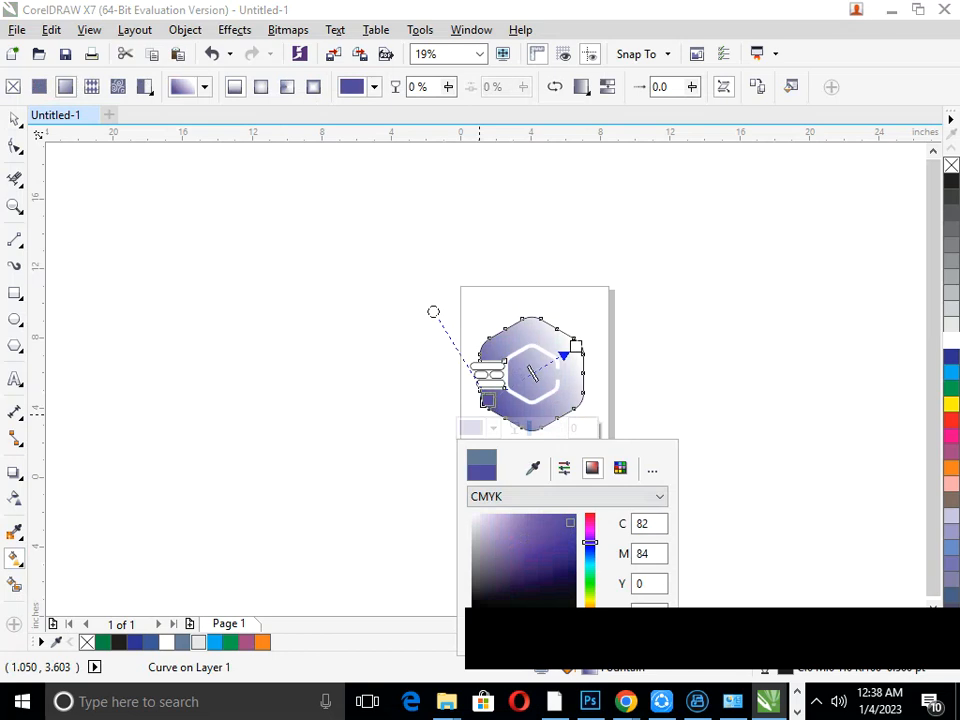
# Change the upper-right colour of the large hexagon's gradient from white to a bright teal green.
pyautogui.click(576, 345)
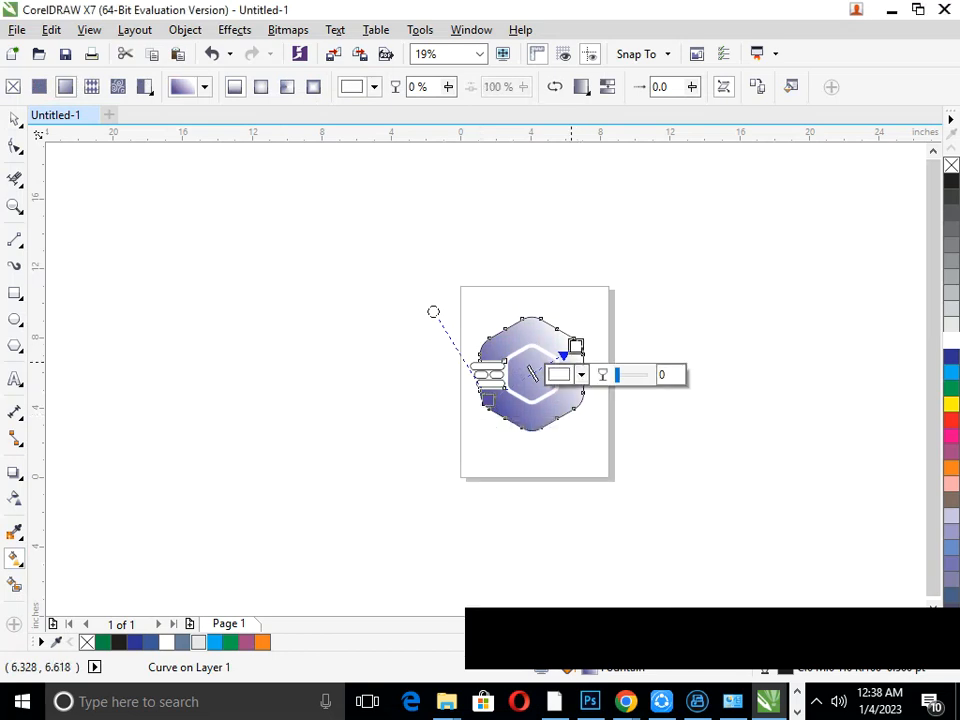
pyautogui.click(581, 374)
pyautogui.moveTo(643, 466); pyautogui.dragTo(606, 474)
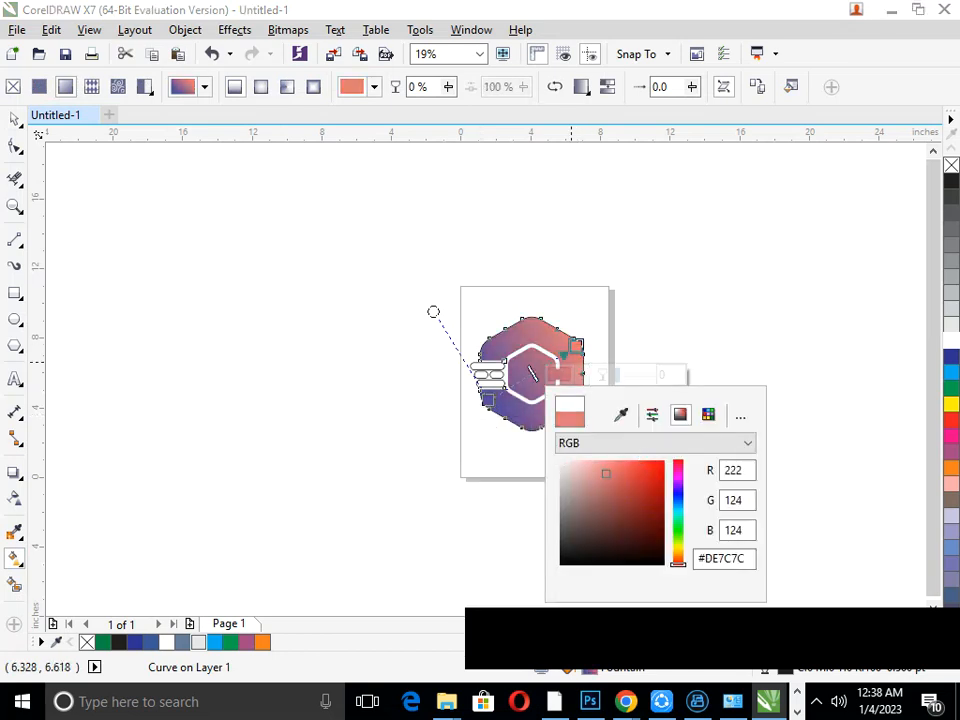
pyautogui.click(678, 517)
pyautogui.click(650, 472)
pyautogui.click(426, 444)
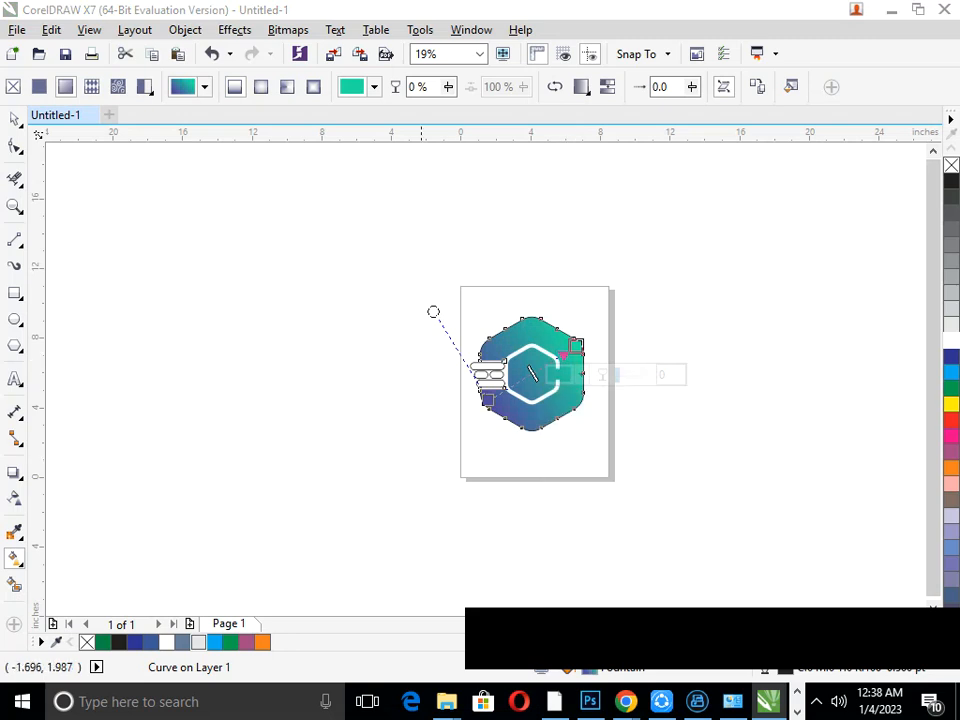
pyautogui.press('space')
pyautogui.click(422, 419)
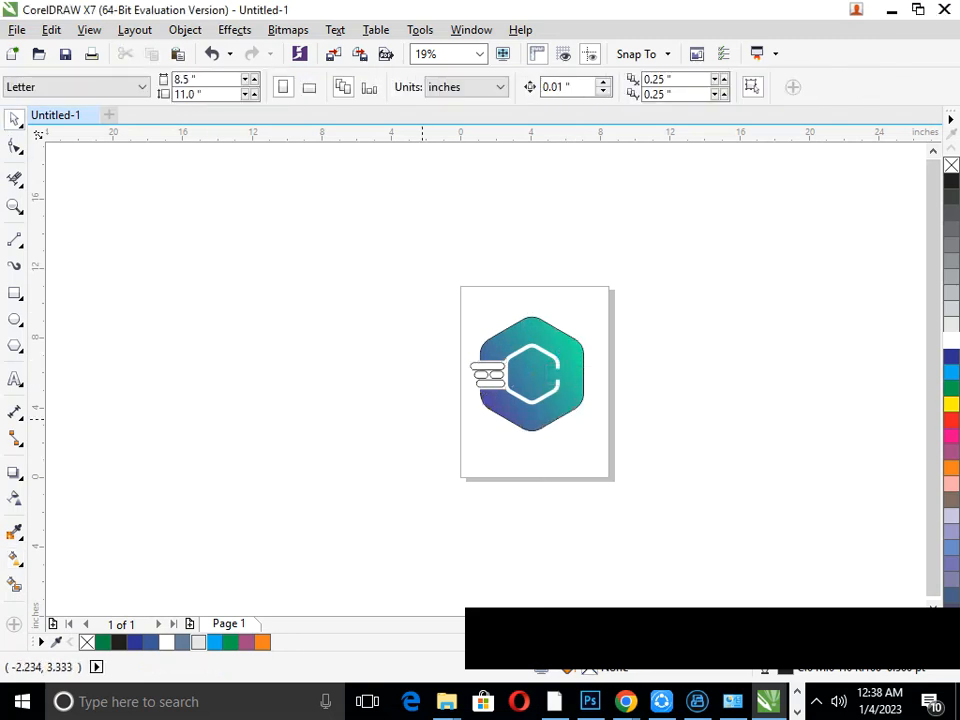
# Move the whole logo off the page into the empty workspace up and to the left of it.
pyautogui.scroll(-2, 410, 368)
pyautogui.moveTo(437, 306); pyautogui.dragTo(636, 459)
pyautogui.moveTo(480, 373); pyautogui.dragTo(185, 240)
pyautogui.press('Escape')
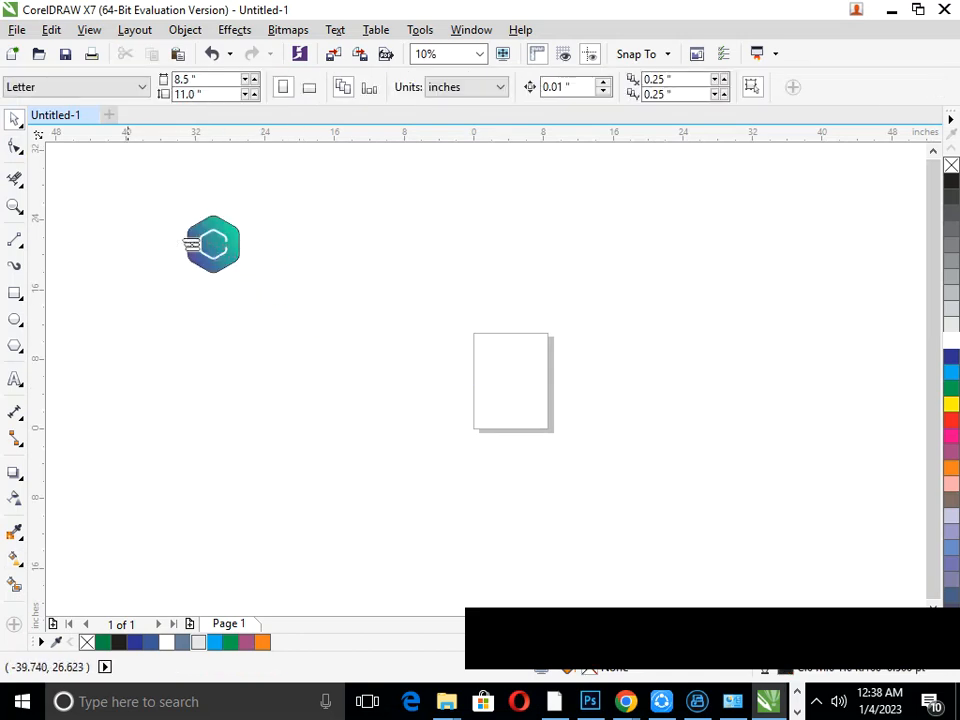
# Give all seven logo objects a fountain fill ending in PANTONE solid coated green with C 85, M 3, Y 98, K 0.
pyautogui.moveTo(252, 283); pyautogui.dragTo(292, 306)
pyautogui.press('F3')
pyautogui.moveTo(150, 180); pyautogui.dragTo(296, 330)
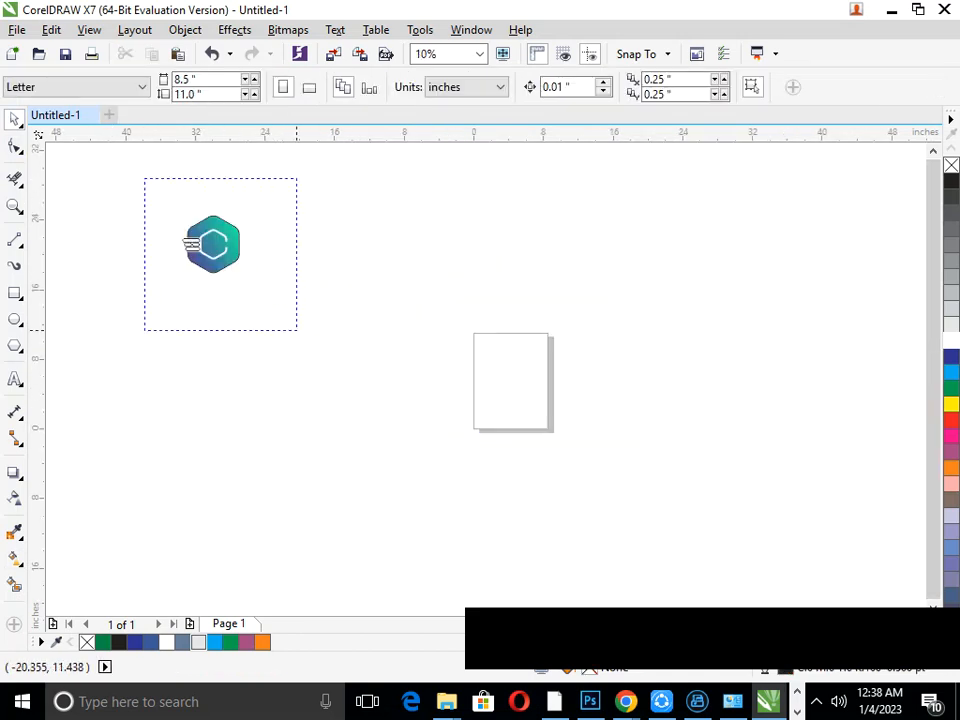
pyautogui.press('F3')
pyautogui.moveTo(78, 147); pyautogui.dragTo(233, 306)
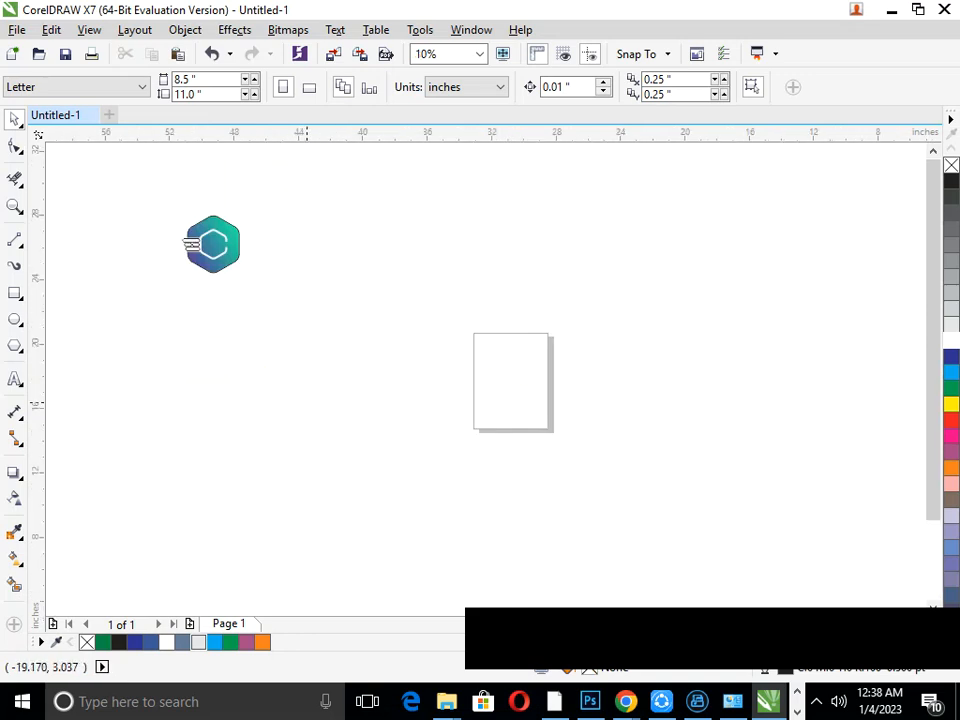
pyautogui.moveTo(484, 322); pyautogui.dragTo(200, 293)
pyautogui.press('g')
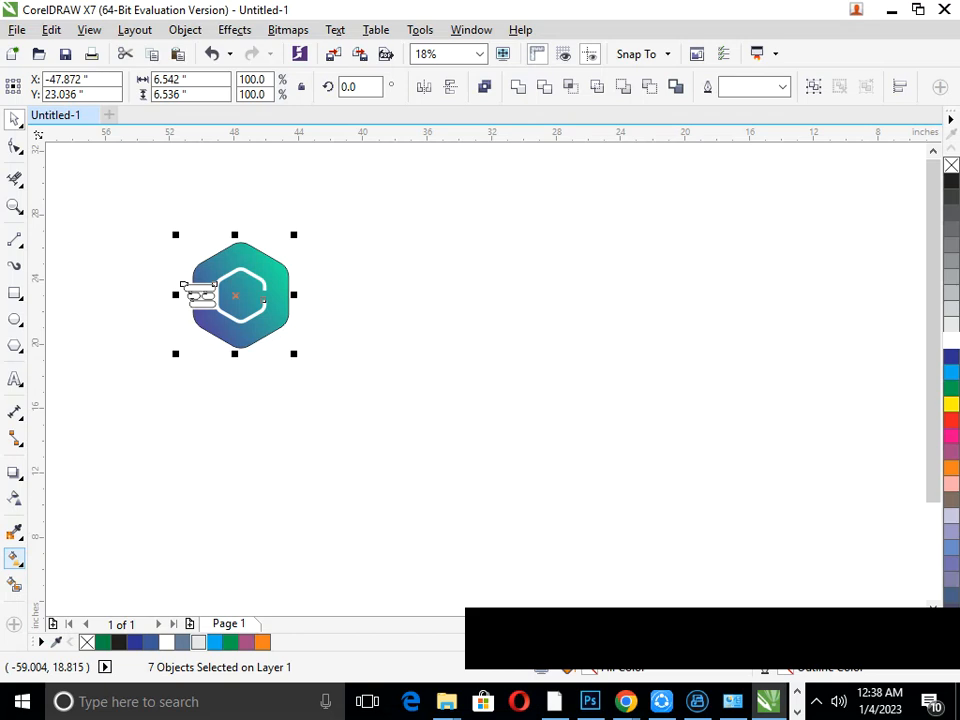
pyautogui.click(19, 563)
pyautogui.click(92, 558)
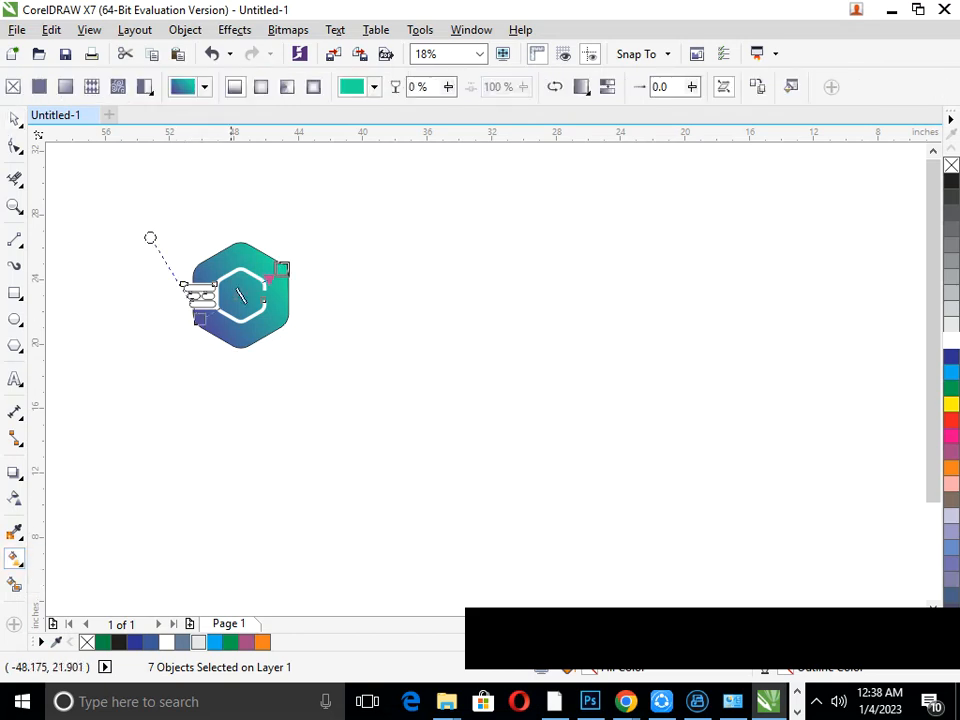
pyautogui.click(283, 281)
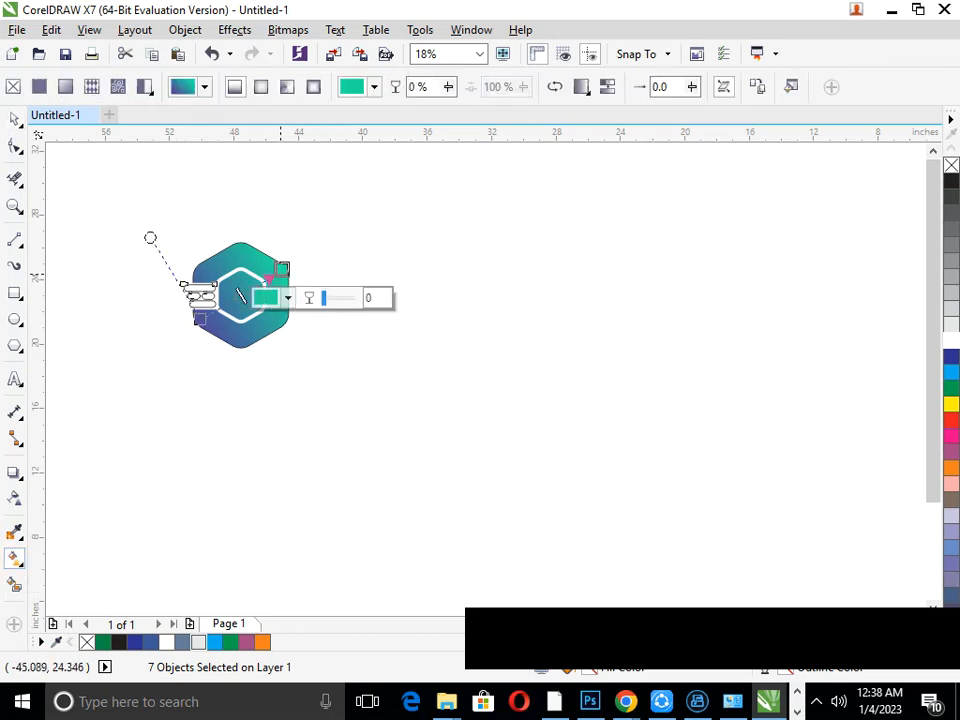
pyautogui.click(288, 297)
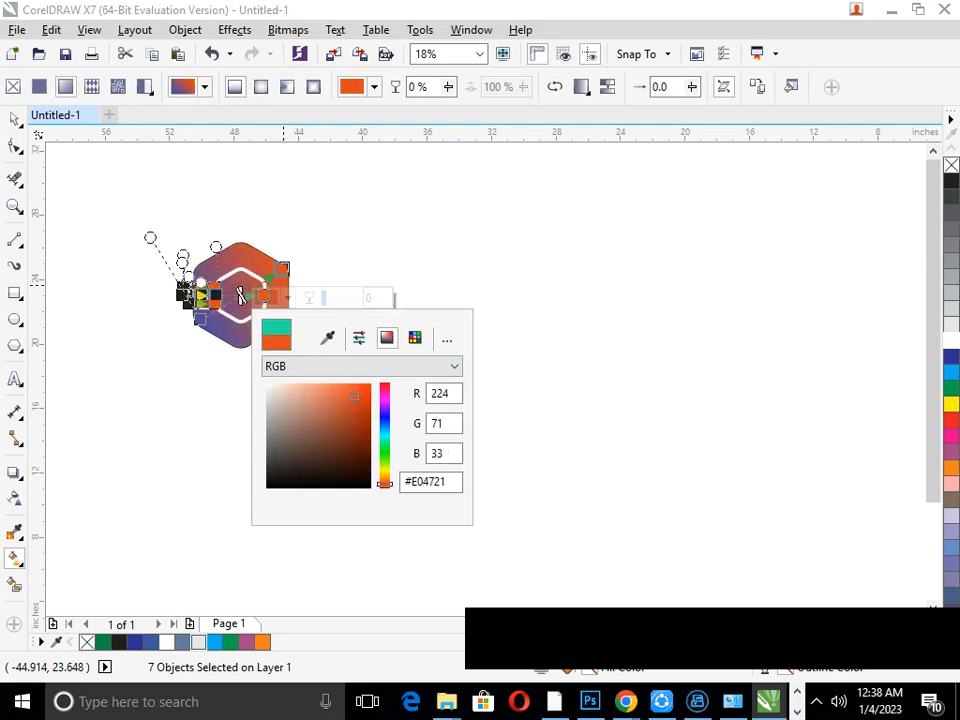
pyautogui.moveTo(385, 484); pyautogui.dragTo(385, 417)
pyautogui.click(415, 338)
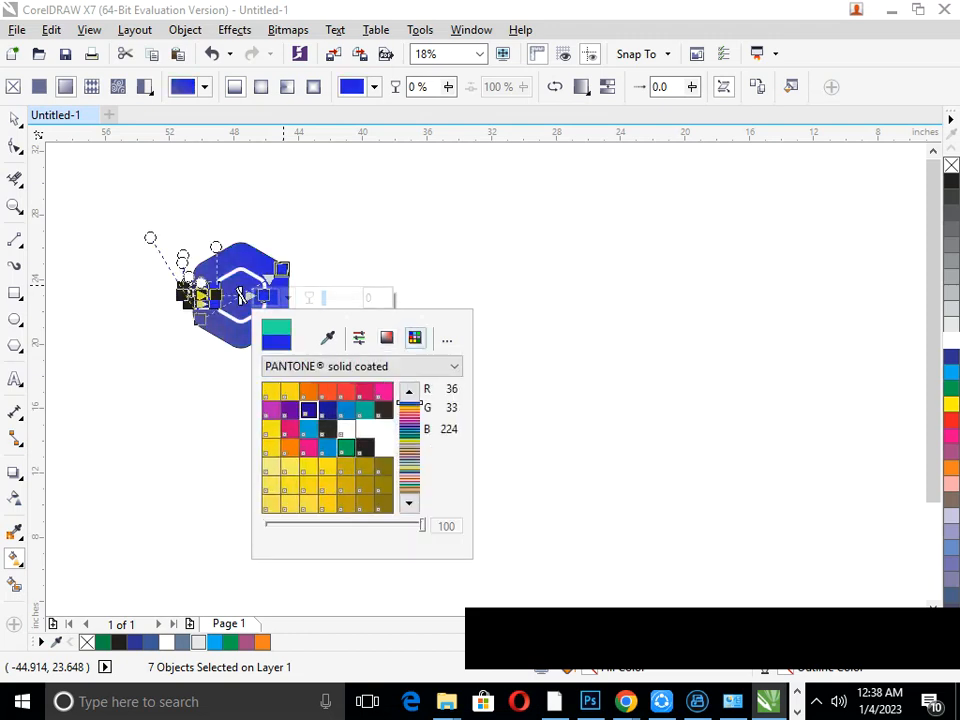
pyautogui.click(346, 448)
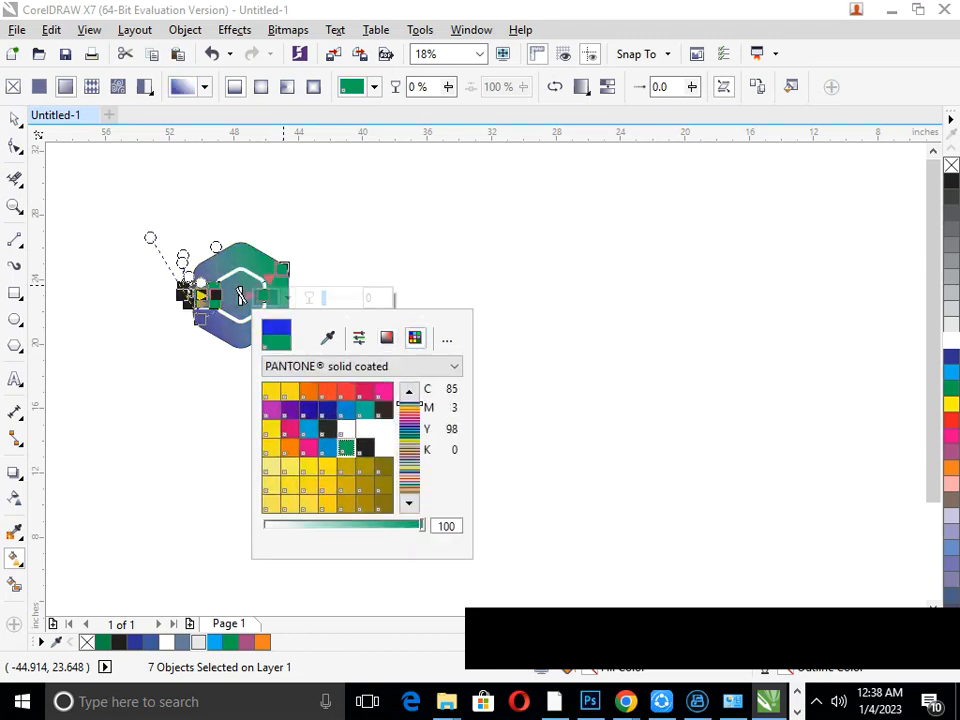
# Set the start colour of the logo objects' fountain fills to PANTONE solid coated orange with C 0, M 69, Y 78, K 0.
pyautogui.click(199, 319)
pyautogui.click(199, 319)
pyautogui.click(206, 347)
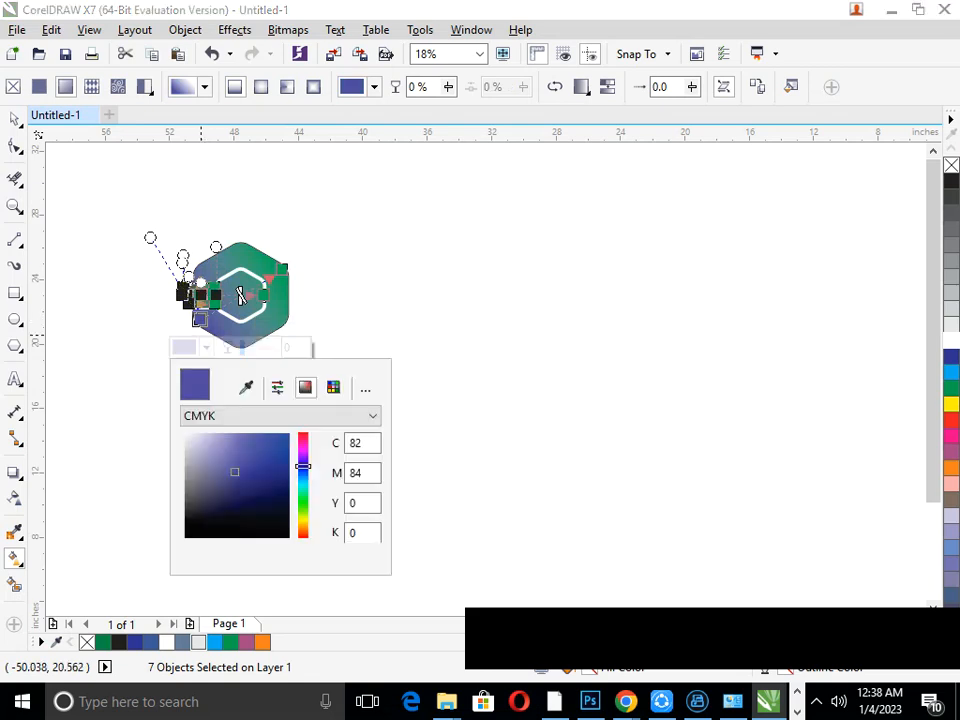
pyautogui.moveTo(303, 466)
pyautogui.mouseDown()
pyautogui.moveTo(303, 500)
pyautogui.moveTo(303, 433)
pyautogui.moveTo(303, 533)
pyautogui.mouseUp()
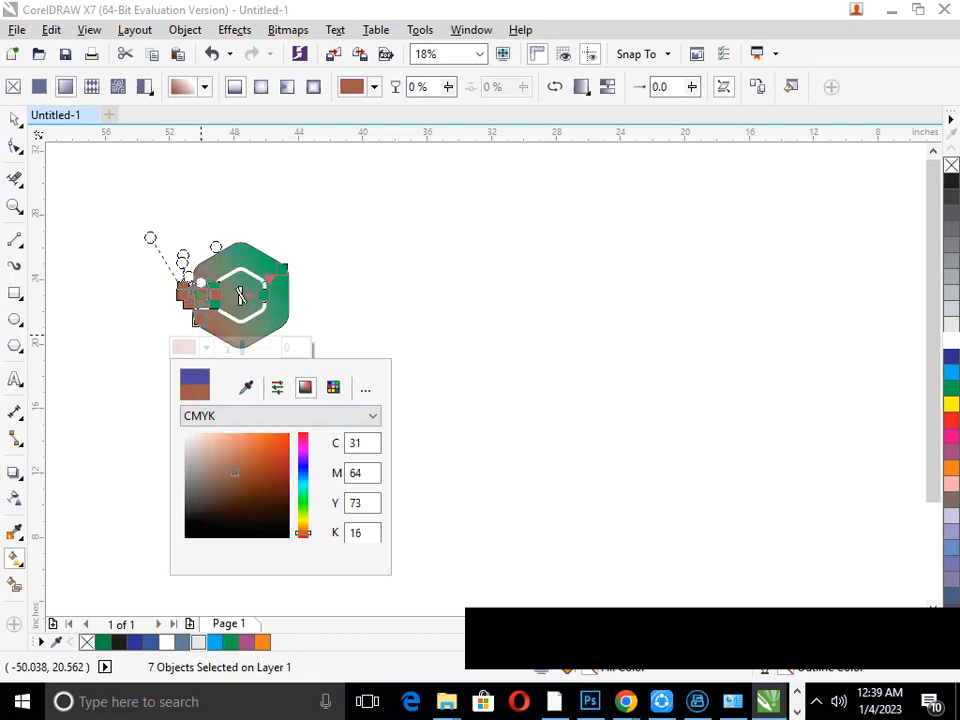
pyautogui.click(333, 387)
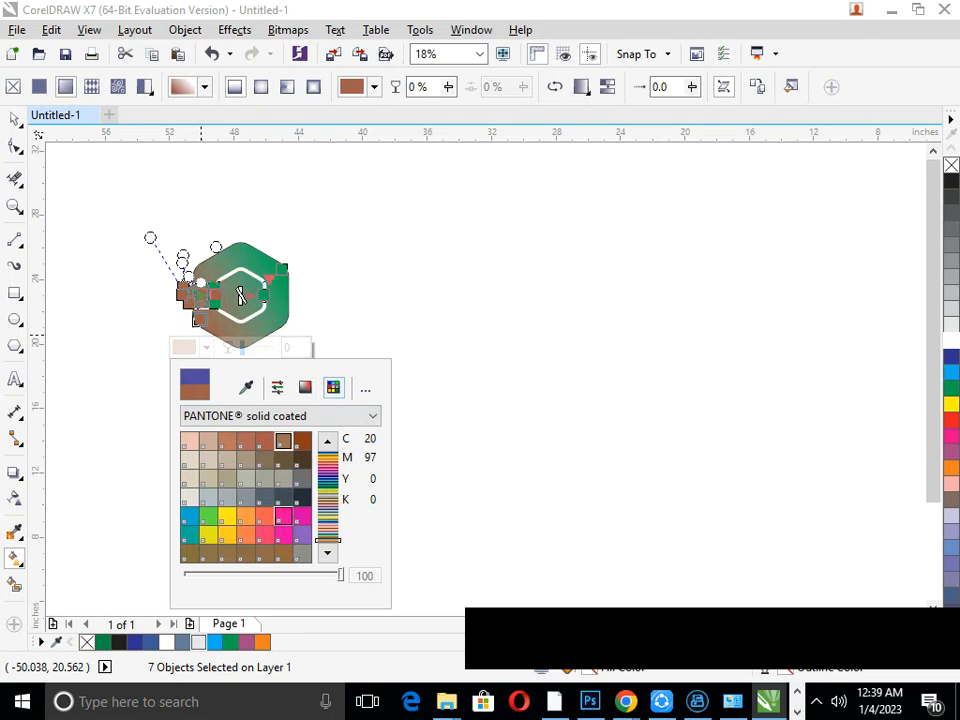
pyautogui.click(246, 535)
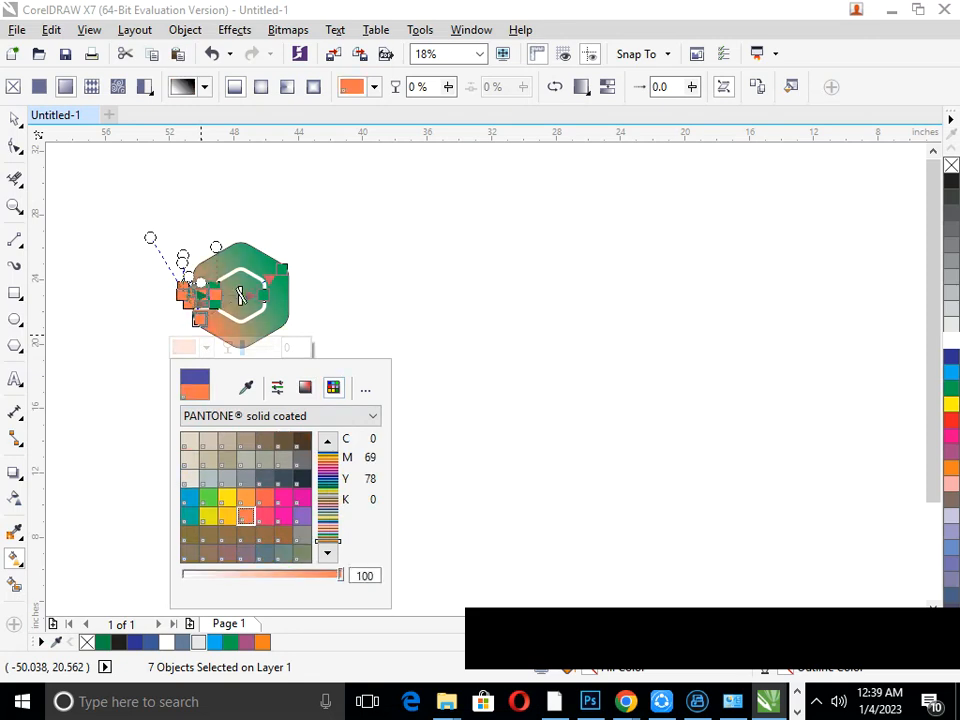
pyautogui.click(14, 119)
pyautogui.click(149, 385)
# Fill the left short bar in the middle row with solid orange.
pyautogui.press('F2')
pyautogui.moveTo(114, 216); pyautogui.dragTo(402, 387)
pyautogui.click(359, 338)
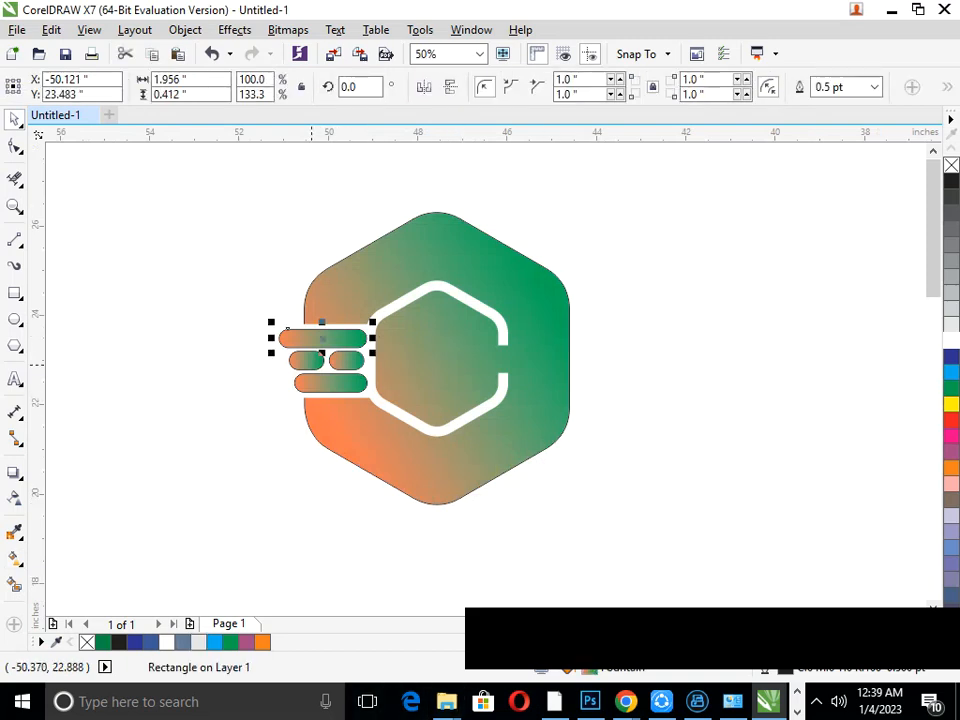
pyautogui.click(306, 360)
pyautogui.keyDown('shift'); pyautogui.click(343, 364); pyautogui.keyUp('shift')
pyautogui.click(293, 450)
pyautogui.click(295, 364)
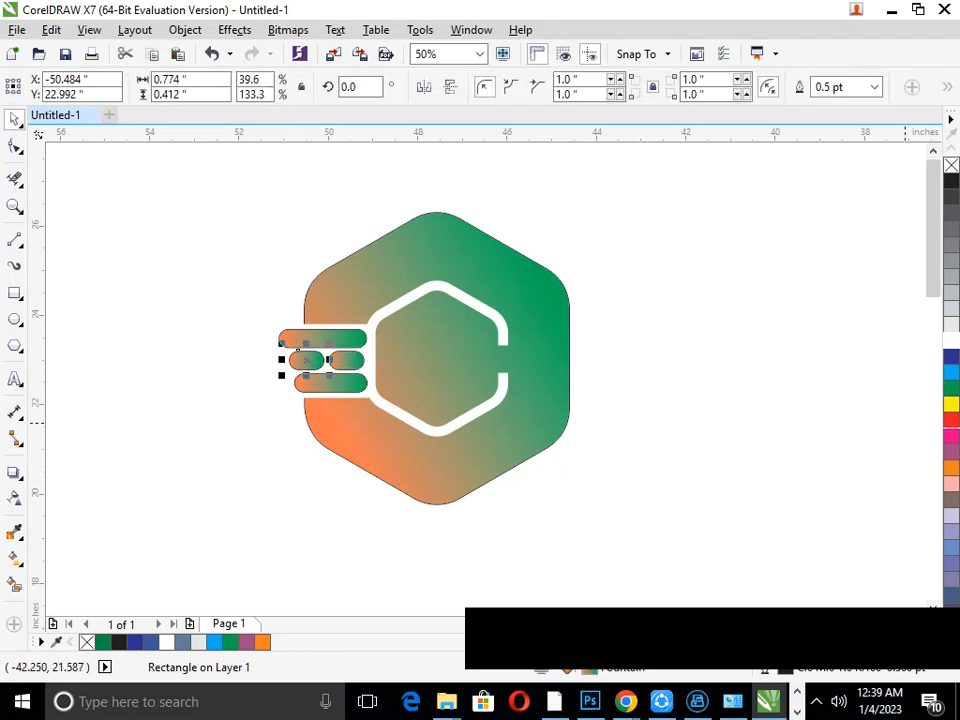
pyautogui.click(951, 467)
# Fill the middle row's left short bar with solid black and its right short bar with solid dark blue.
pyautogui.click(346, 363)
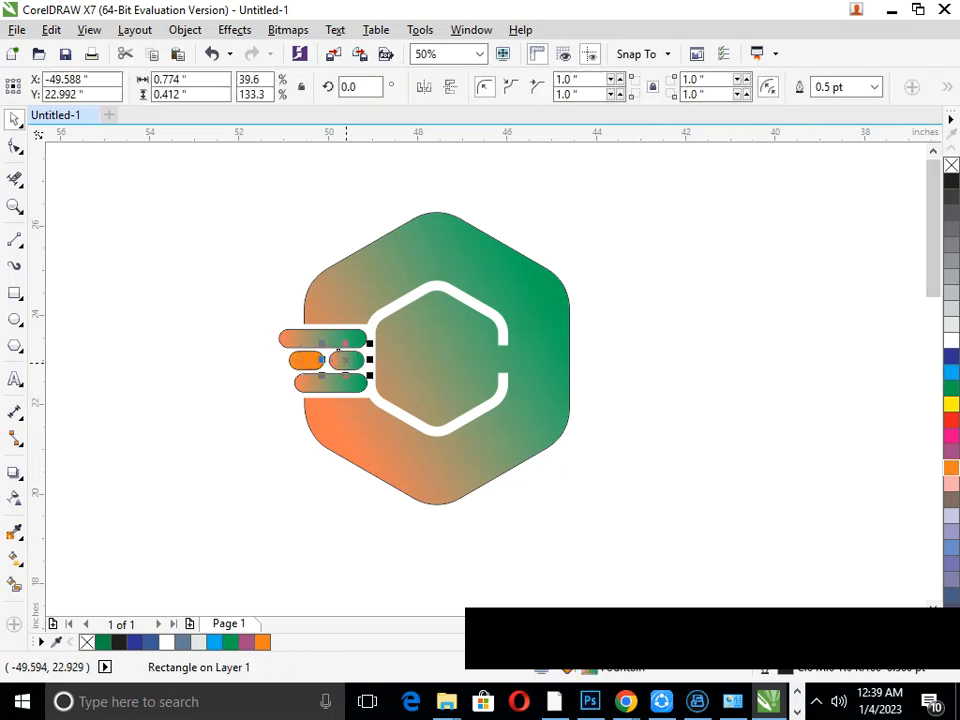
pyautogui.click(310, 359)
pyautogui.click(951, 181)
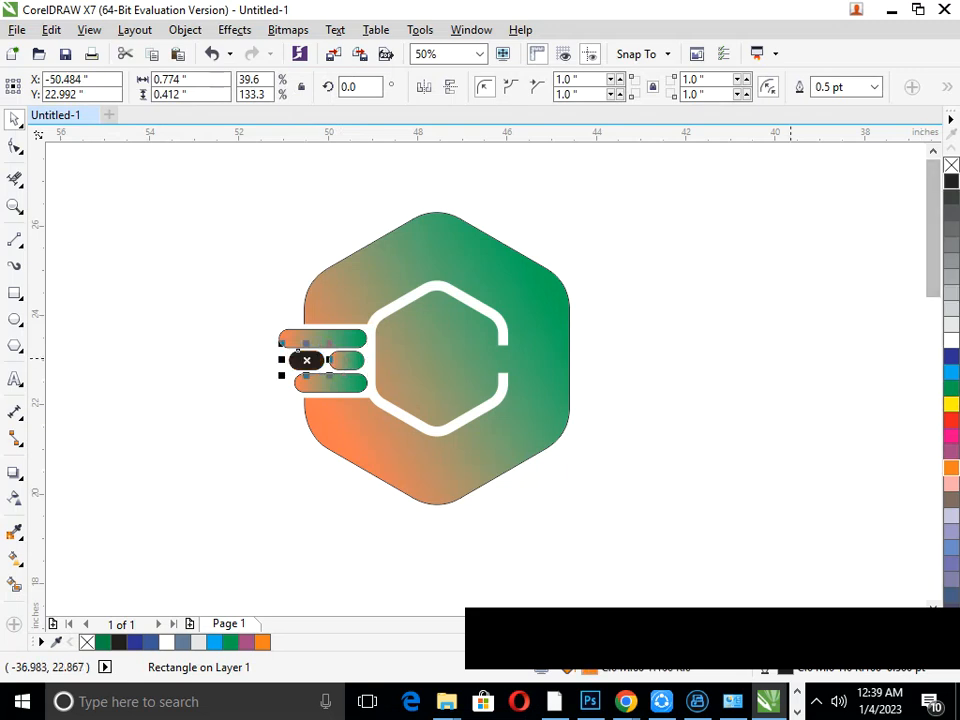
pyautogui.click(740, 365)
pyautogui.click(350, 361)
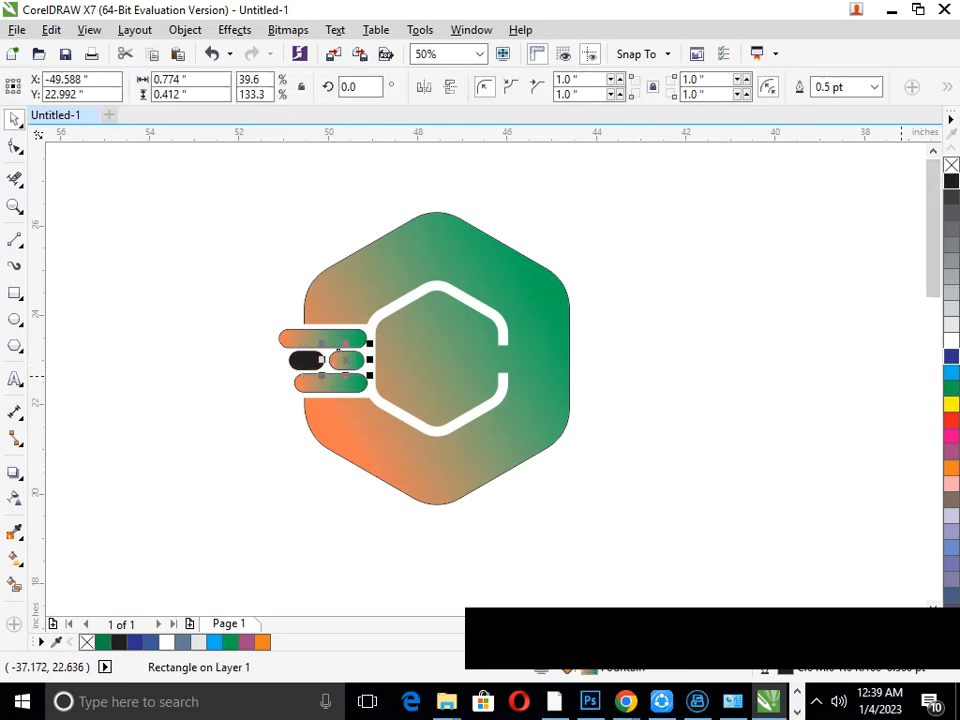
pyautogui.click(951, 355)
pyautogui.click(620, 510)
pyautogui.scroll(-3, 463, 419)
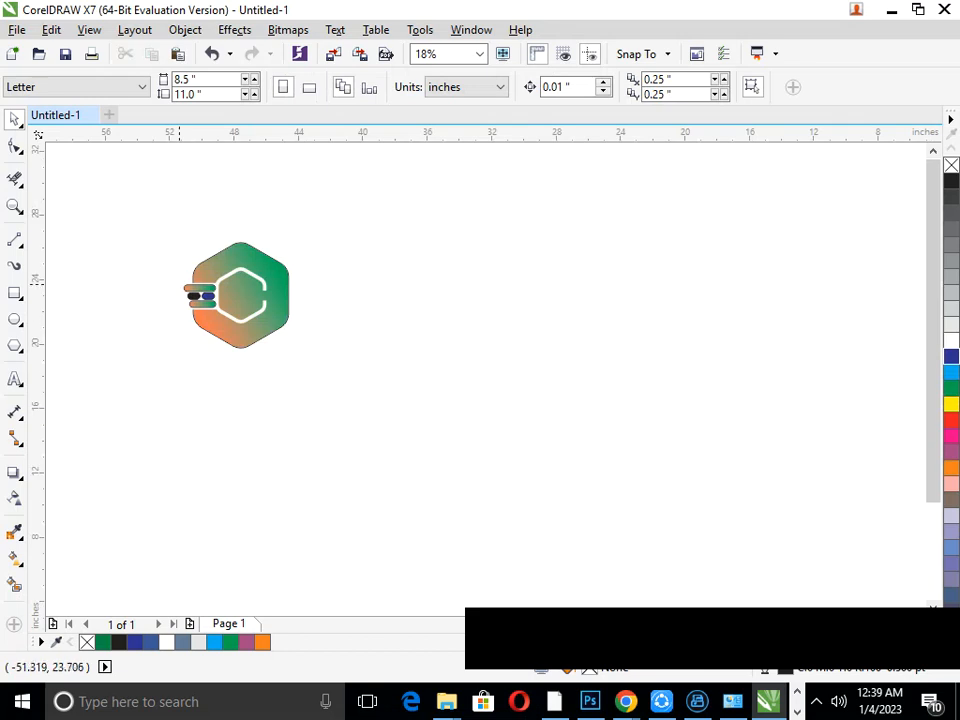
# Apply a left-to-right fountain fill to the black short bar, using a black end colour softened to dark grey.
pyautogui.scroll(4, 307, 384)
pyautogui.click(205, 318)
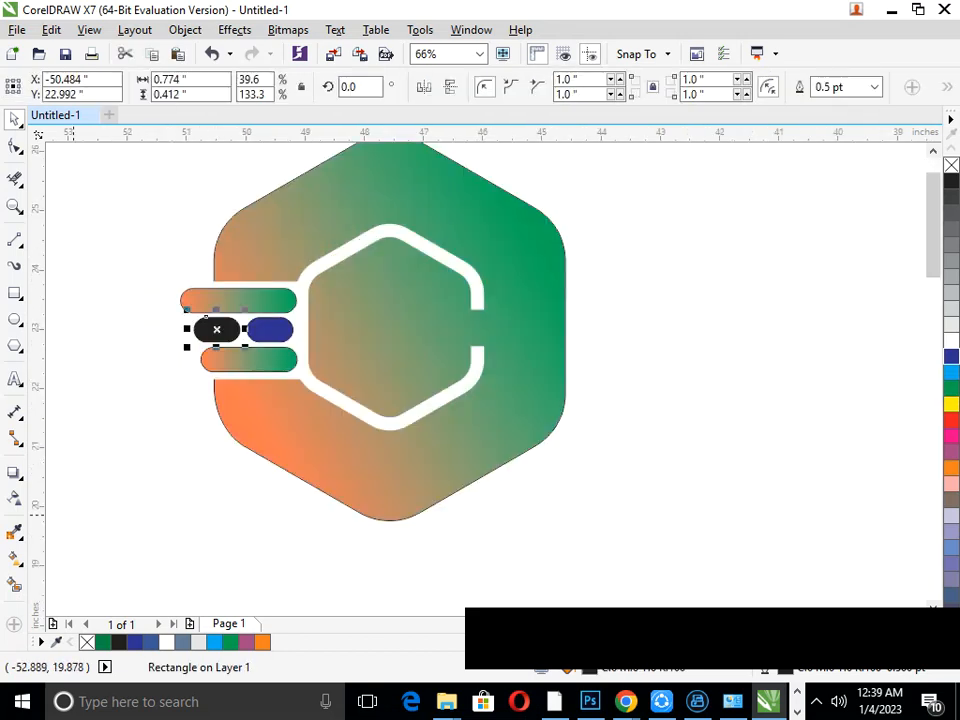
pyautogui.click(14, 558)
pyautogui.click(70, 557)
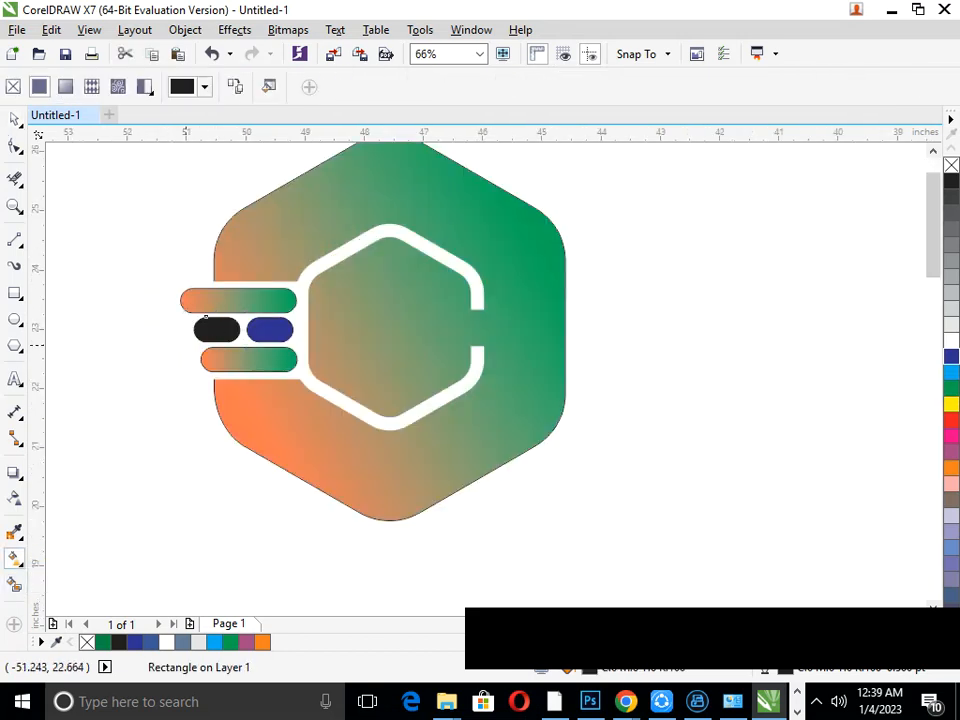
pyautogui.moveTo(193, 329); pyautogui.dragTo(237, 329)
pyautogui.click(201, 358)
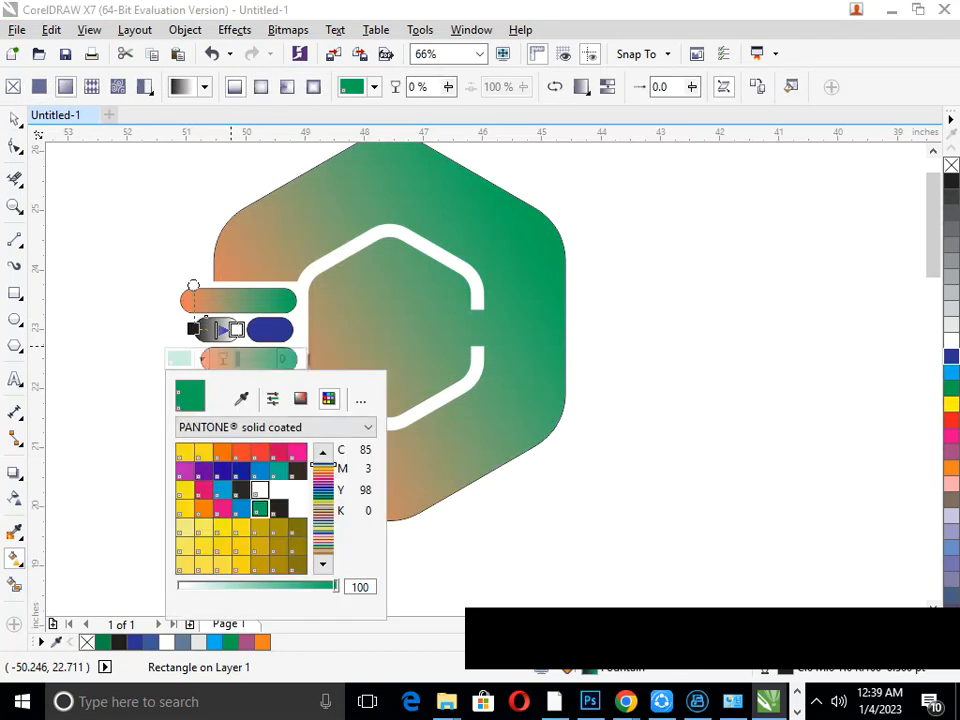
pyautogui.click(278, 508)
pyautogui.click(236, 325)
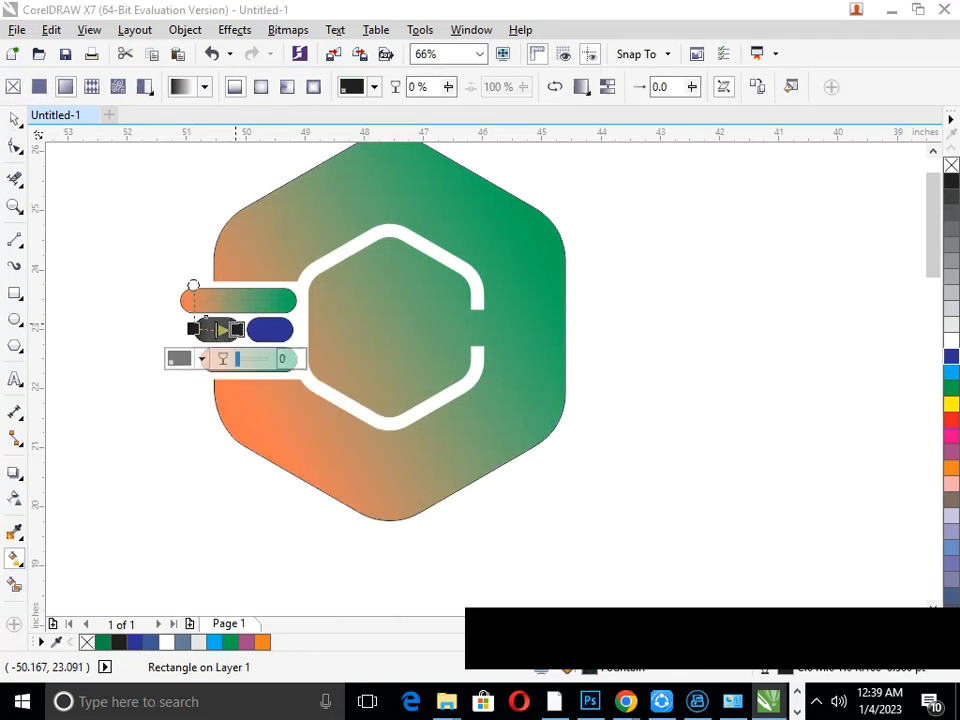
pyautogui.moveTo(237, 358); pyautogui.dragTo(243, 358)
pyautogui.click(14, 120)
pyautogui.click(103, 283)
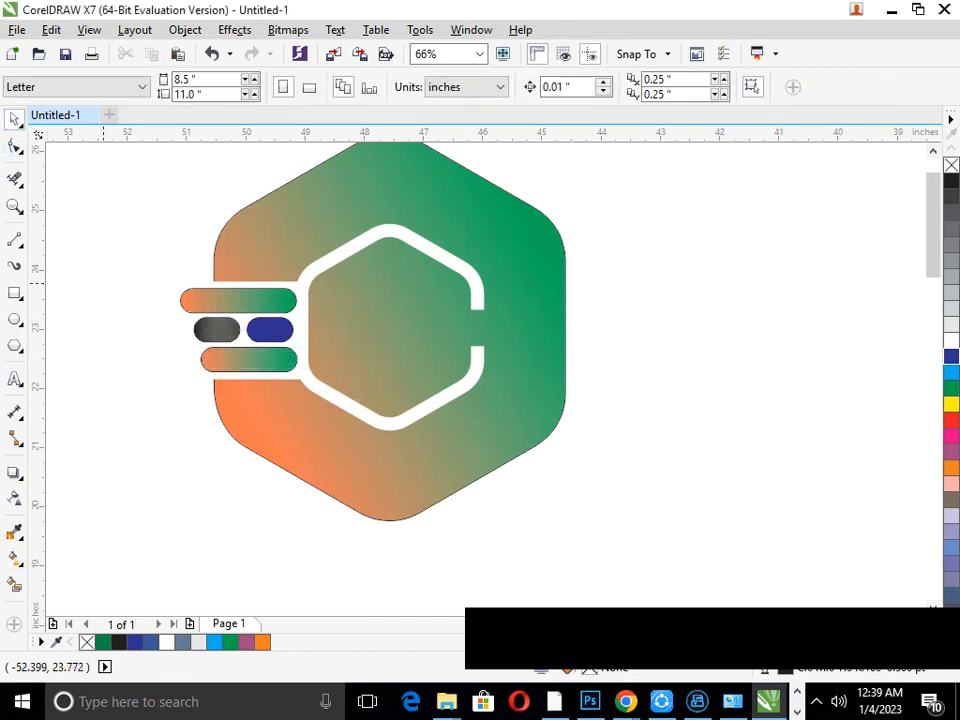
# Apply a left-to-right fountain fill to the dark blue short bar, with a PANTONE light blue end colour at 25% transparency.
pyautogui.click(262, 322)
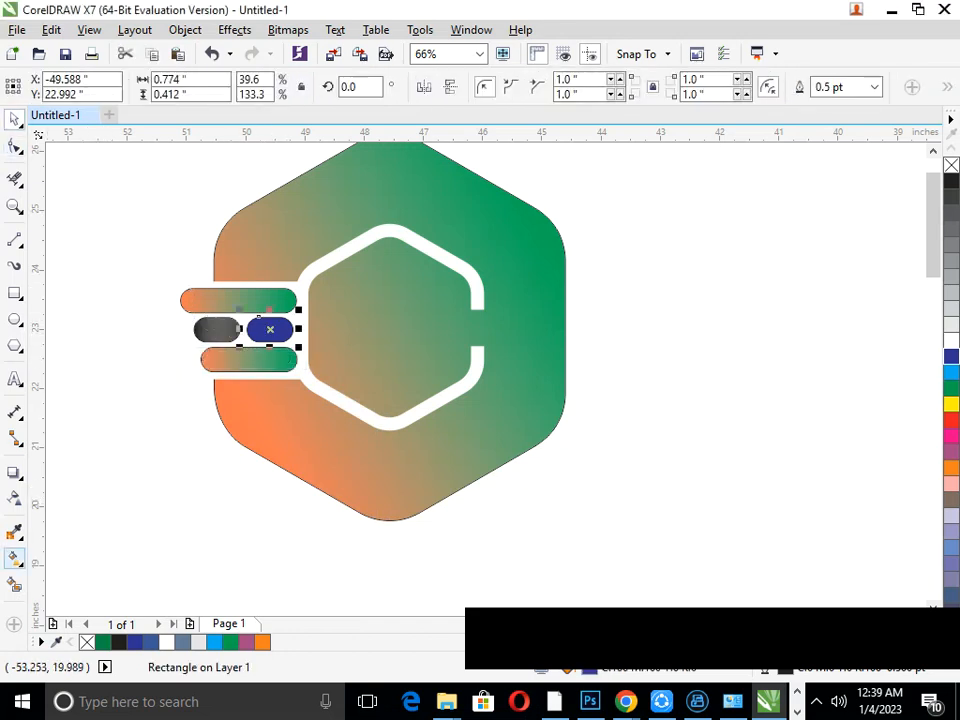
pyautogui.click(18, 562)
pyautogui.click(82, 557)
pyautogui.moveTo(246, 329); pyautogui.dragTo(293, 329)
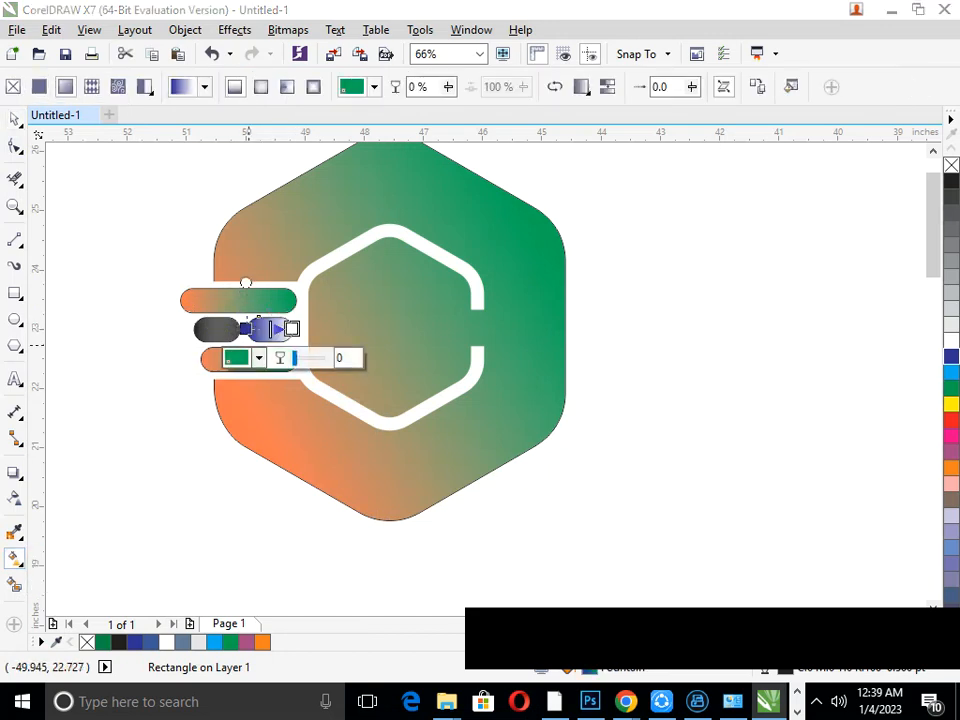
pyautogui.click(257, 358)
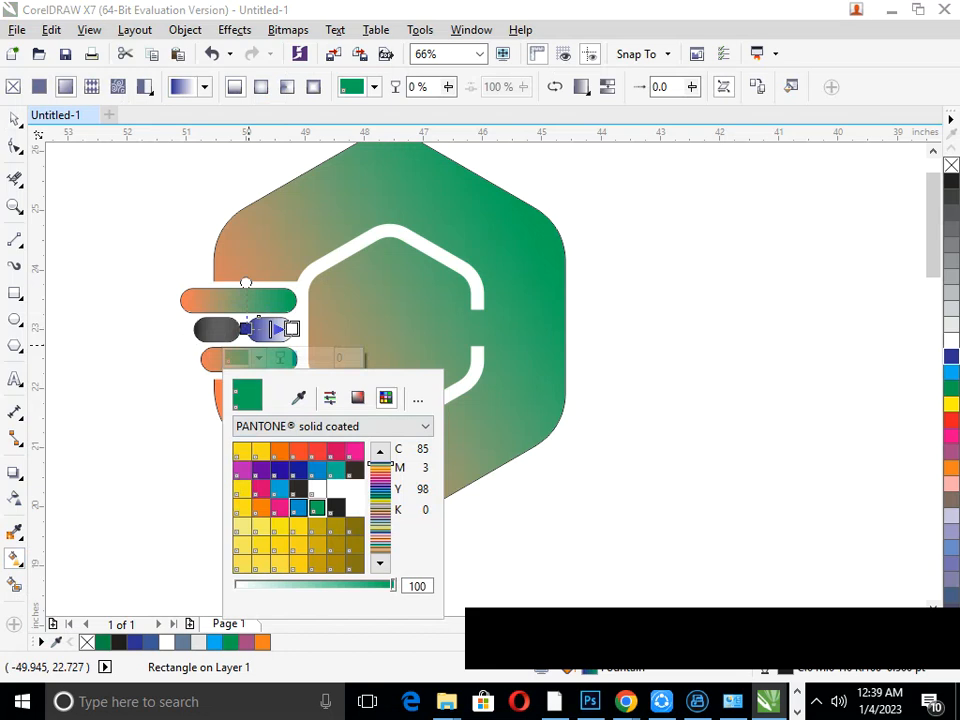
pyautogui.click(299, 508)
pyautogui.click(259, 358)
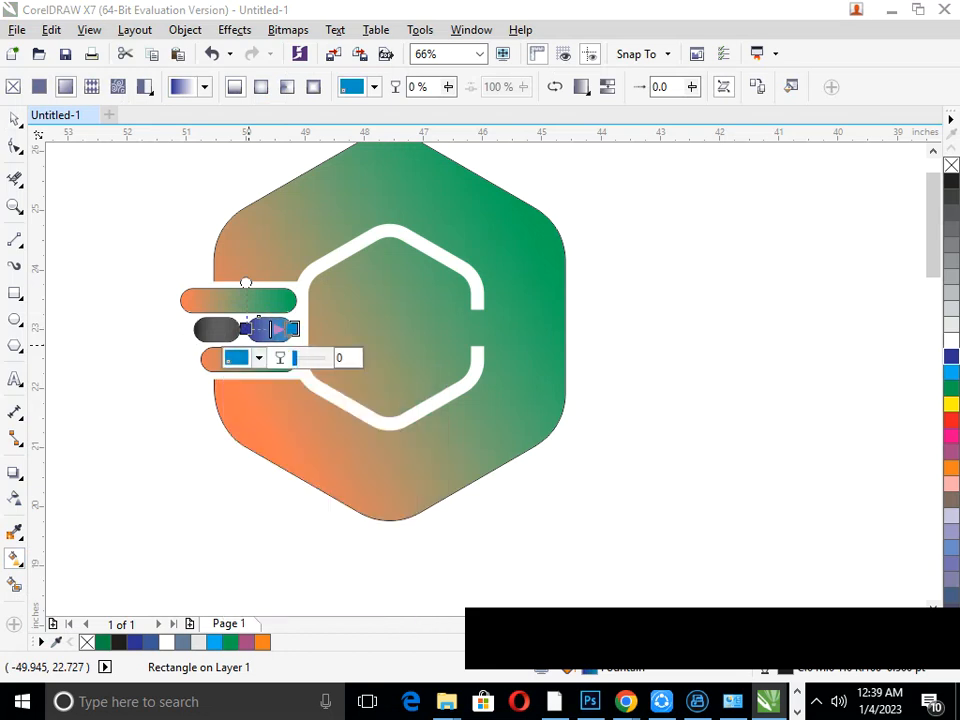
pyautogui.moveTo(295, 358); pyautogui.dragTo(302, 358)
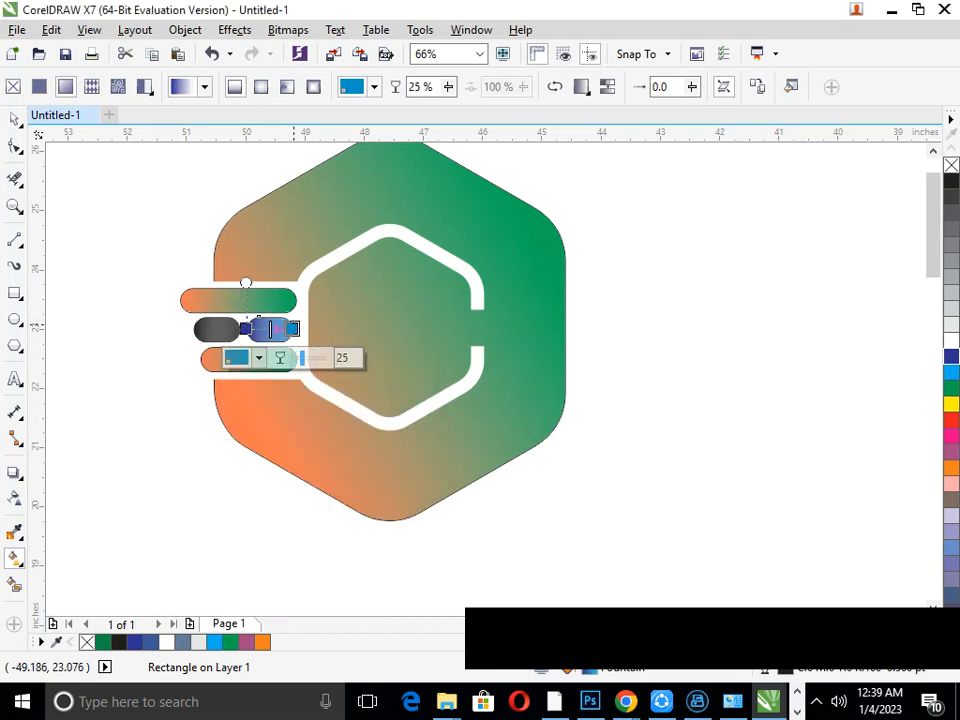
# Change the blue bar's gradient end colour to PANTONE dark blue C 100, M 96, Y 7, K 17 with 38% transparency.
pyautogui.click(237, 358)
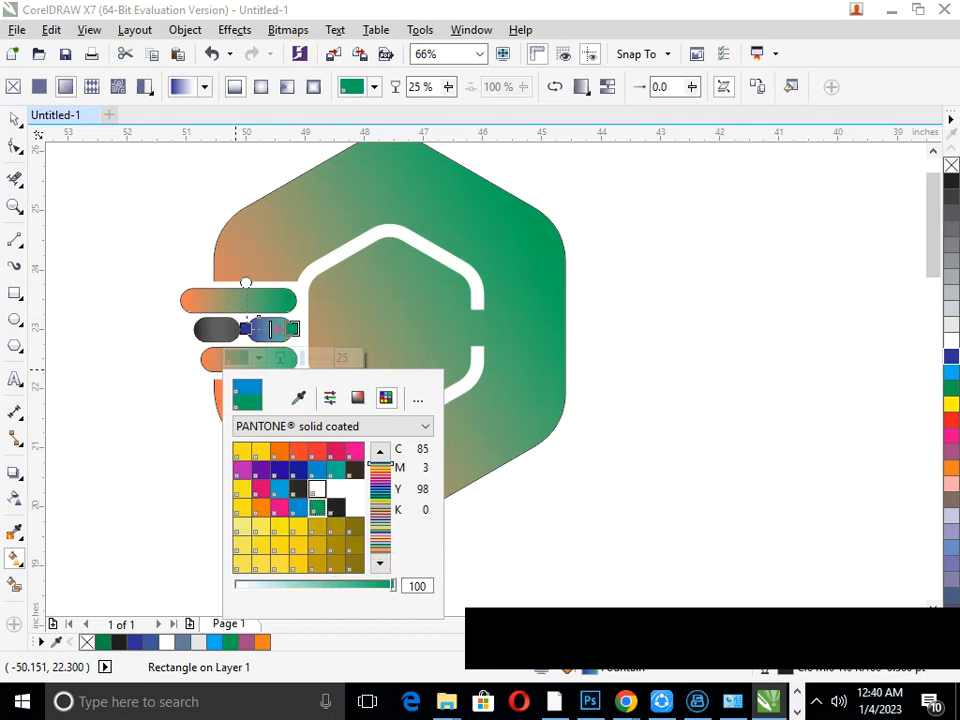
pyautogui.click(298, 469)
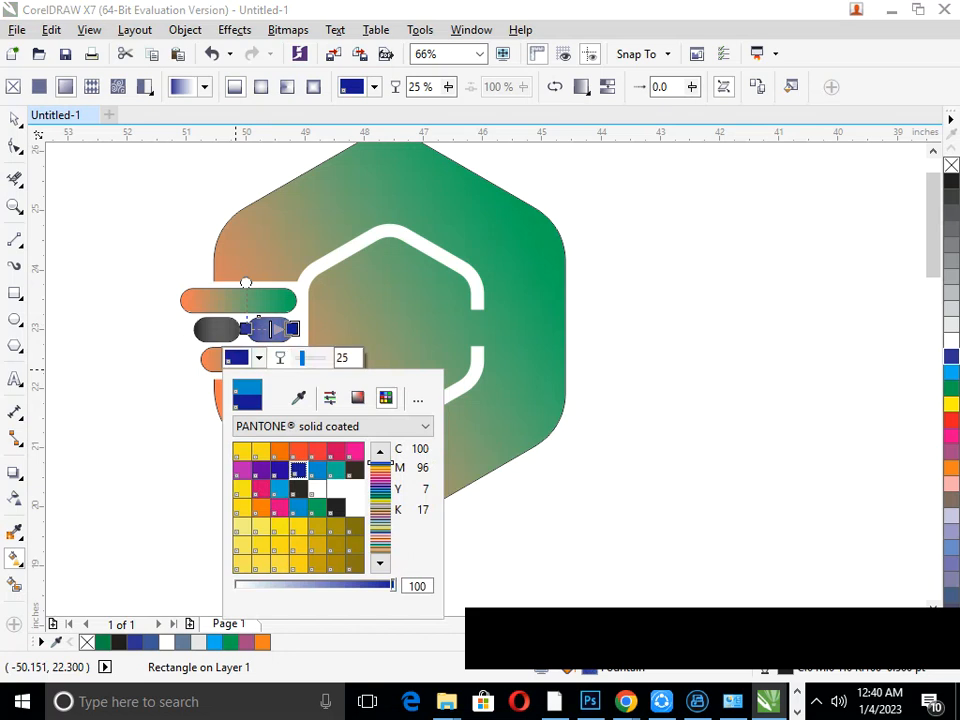
pyautogui.click(259, 358)
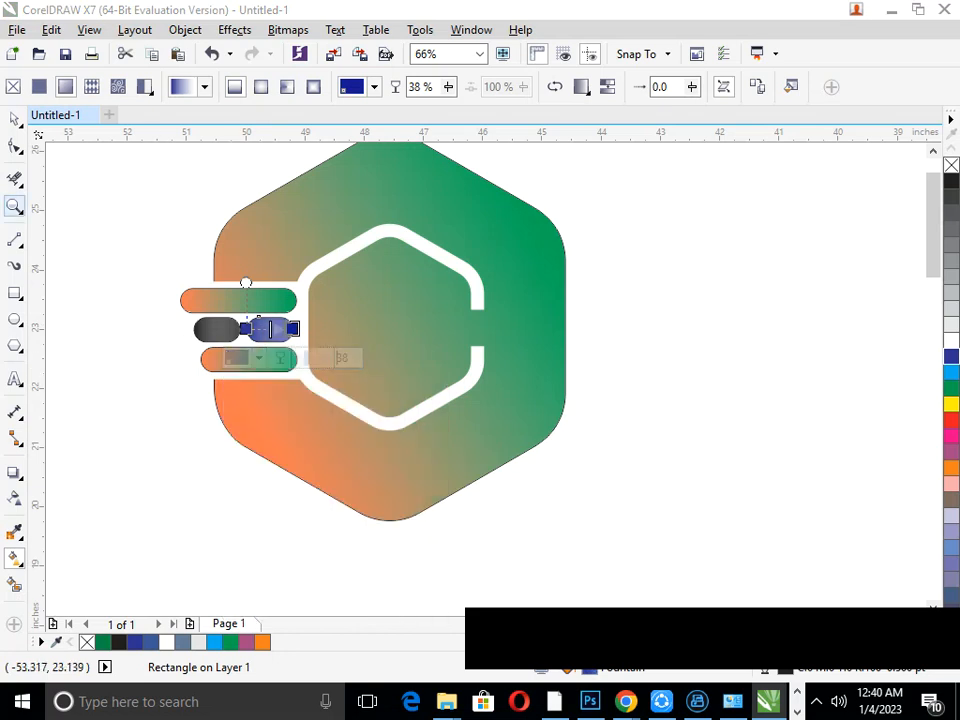
pyautogui.hotkey('ctrl', 'a')
pyautogui.click(606, 422)
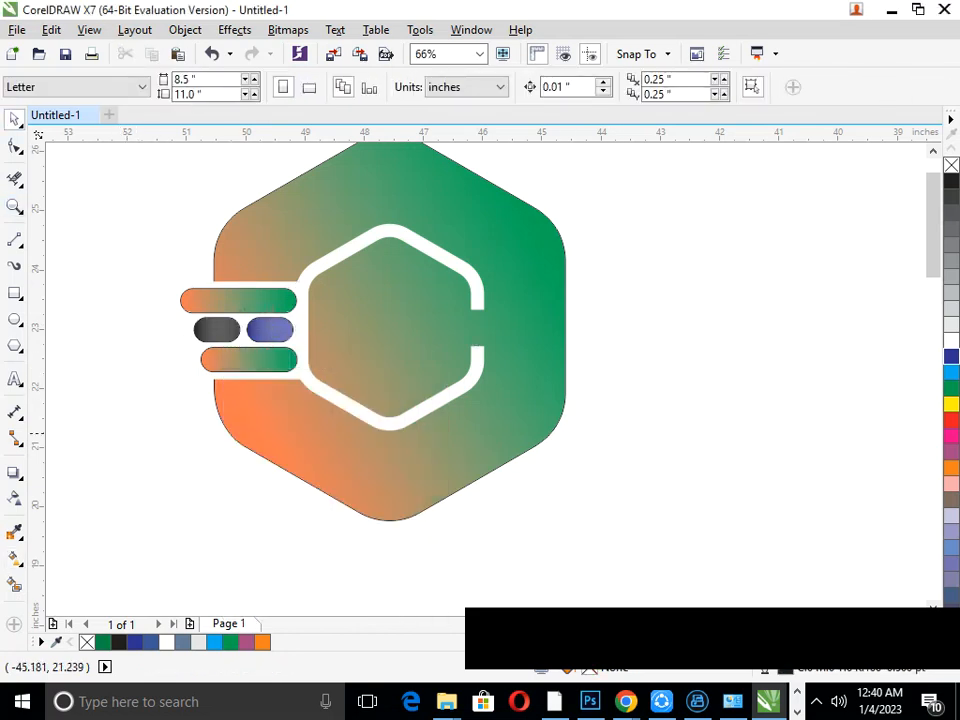
# Set the outline width of the white opened inner hexagon to 20 pt.
pyautogui.scroll(-3, 186, 284)
pyautogui.moveTo(150, 225); pyautogui.dragTo(325, 332)
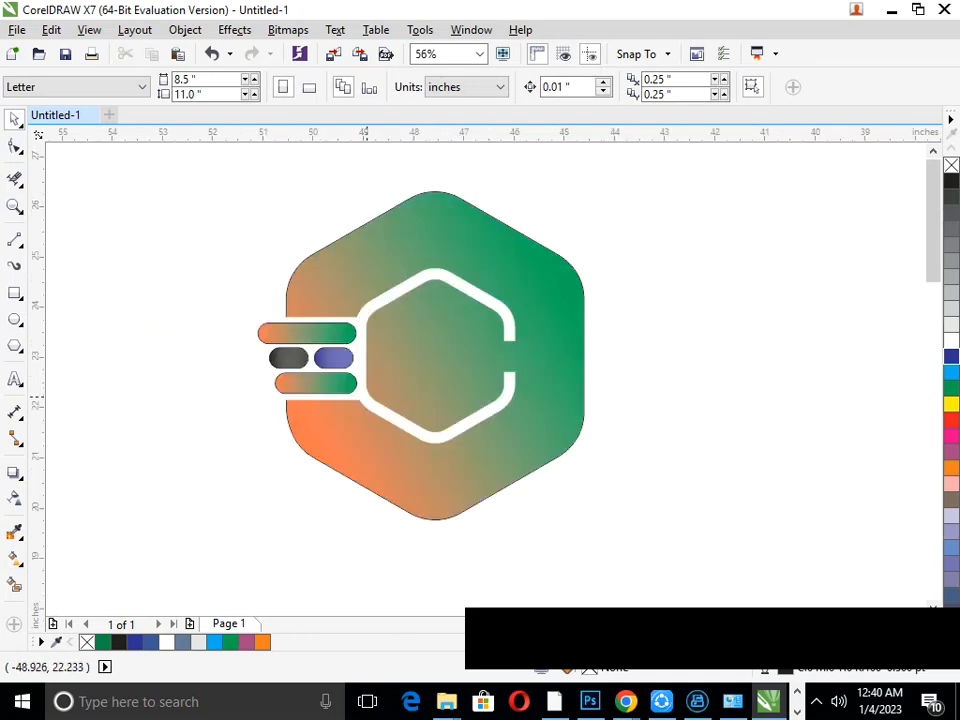
pyautogui.click(231, 316)
pyautogui.scroll(-2, 487, 378)
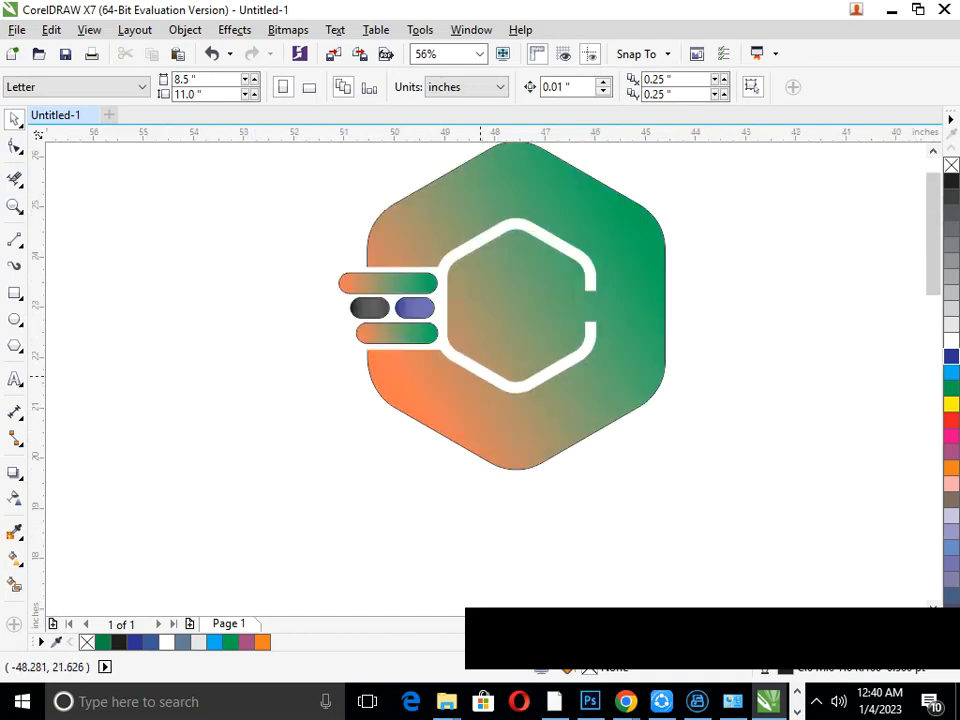
pyautogui.click(480, 374)
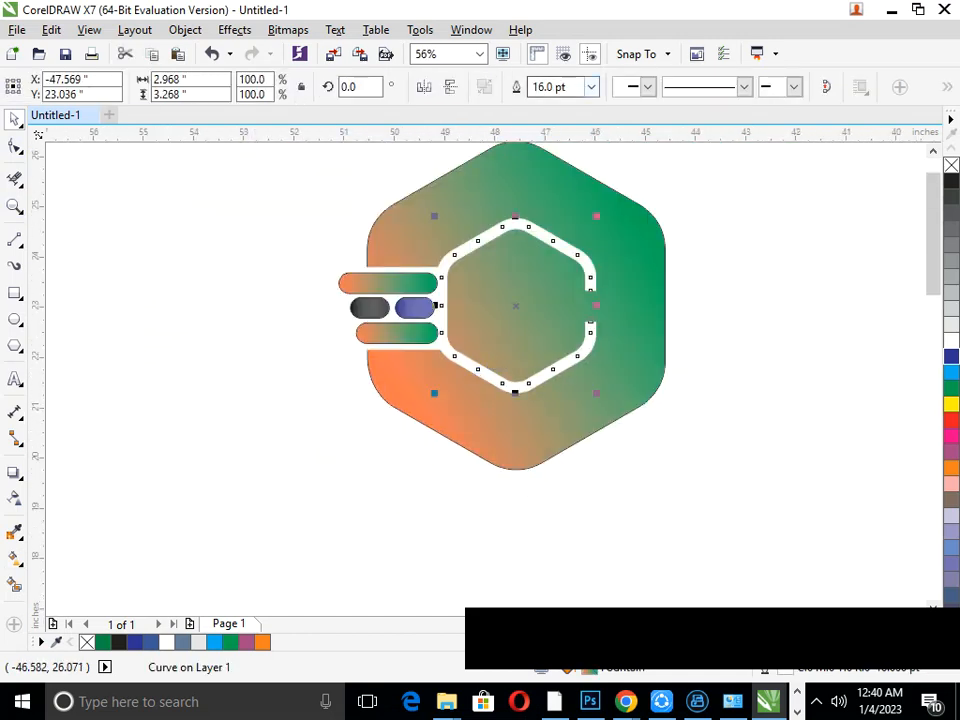
pyautogui.click(550, 87)
pyautogui.write('20')
pyautogui.press('Return')
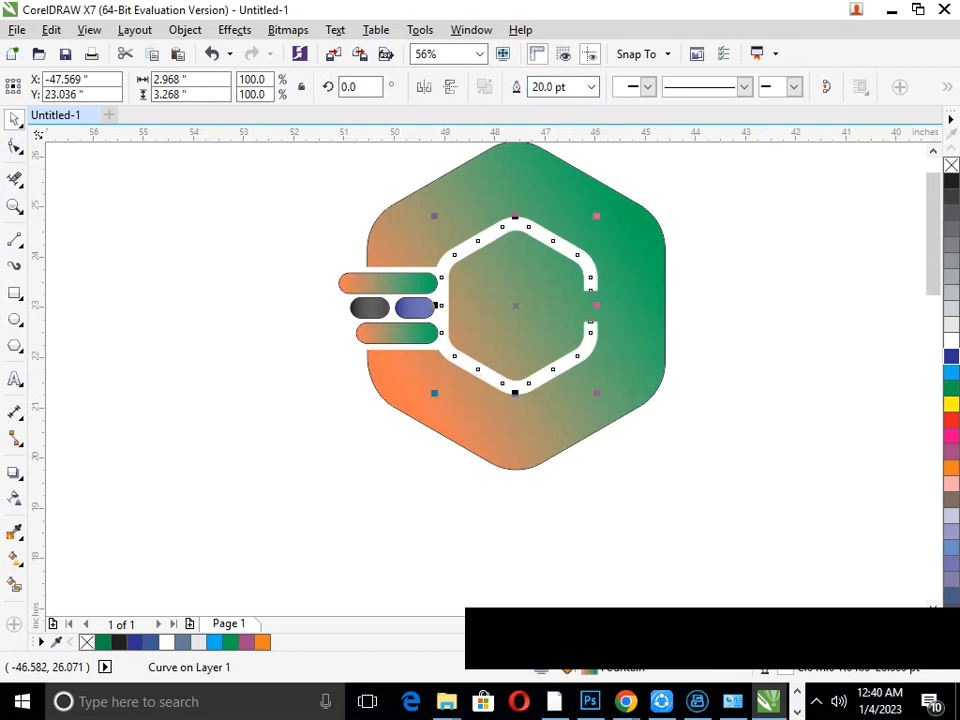
pyautogui.press('Escape')
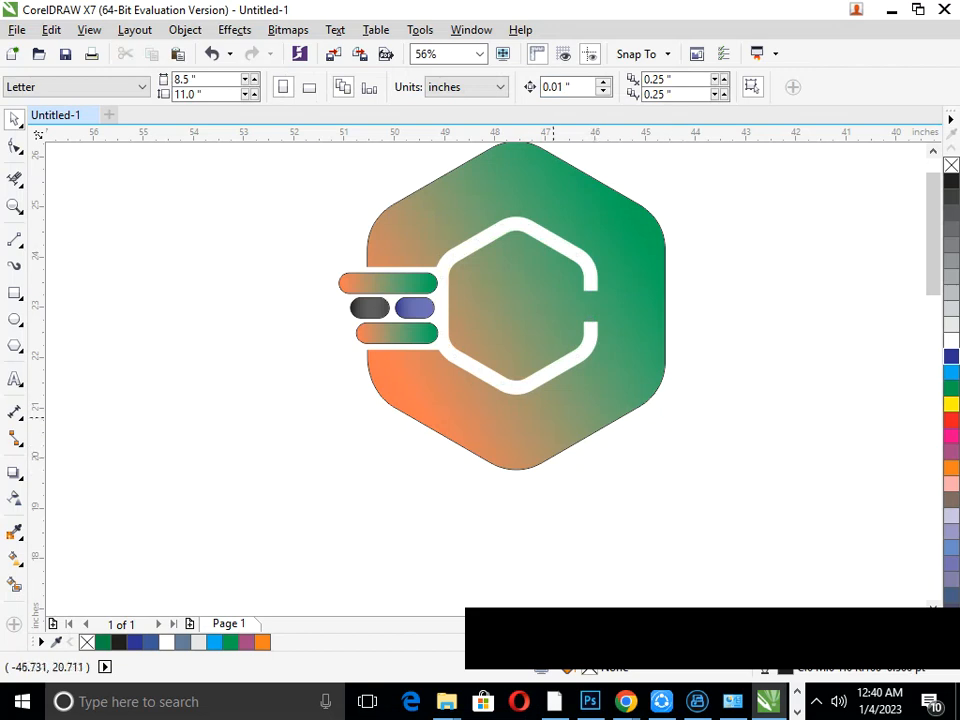
# Try a 25 pt outline width on the white inner hexagon, and undo it.
pyautogui.click(516, 387)
pyautogui.click(550, 87)
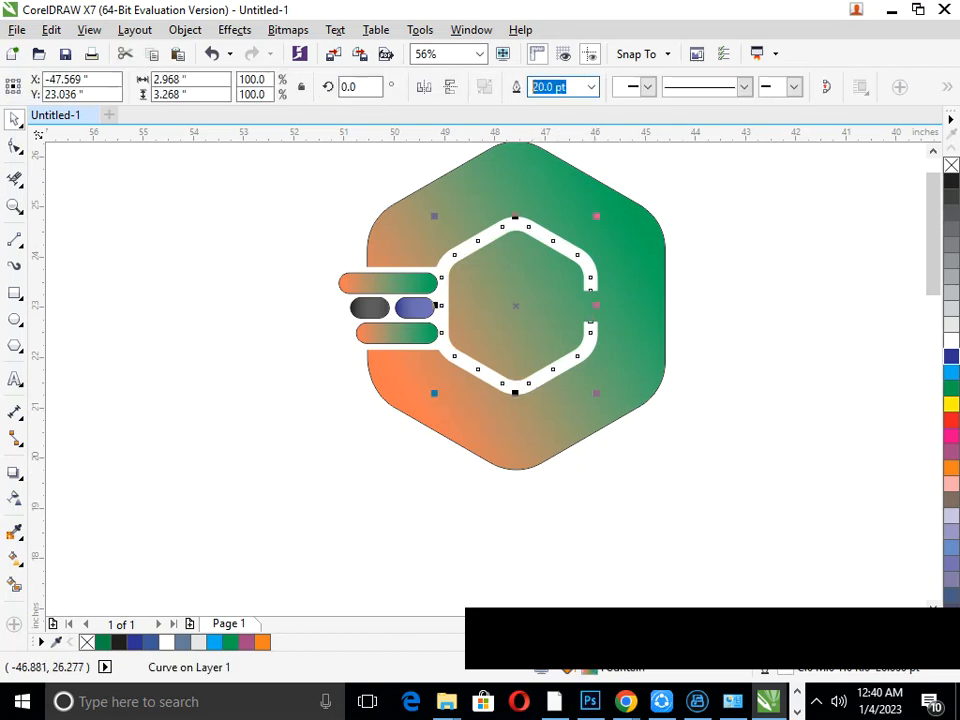
pyautogui.write('2')
pyautogui.press('Return')
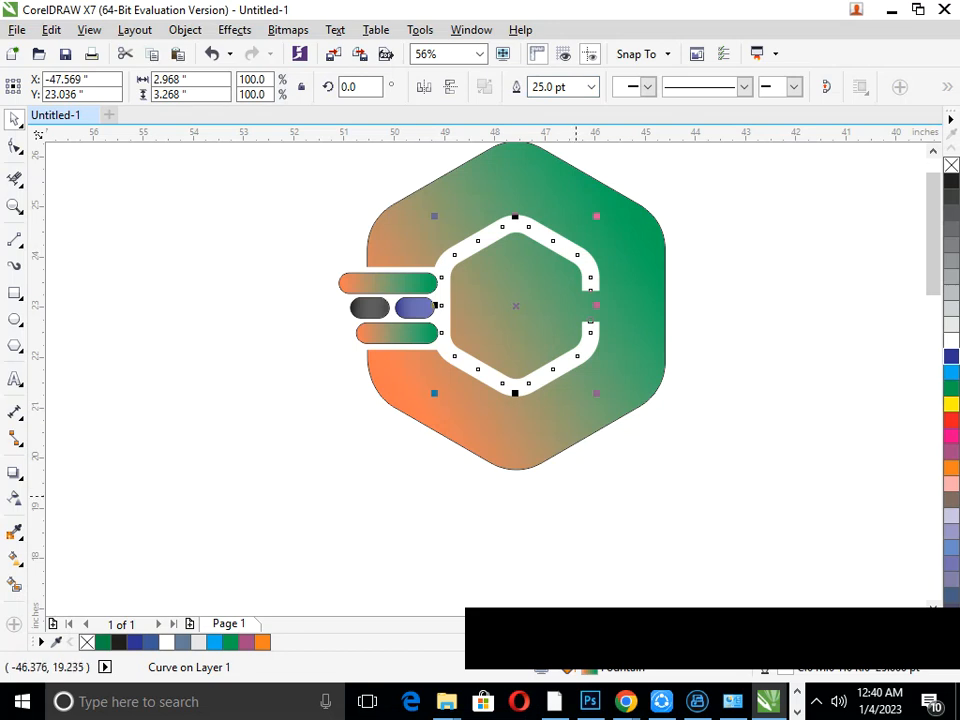
pyautogui.click(577, 493)
pyautogui.hotkey('ctrl', 'z')
pyautogui.click(585, 496)
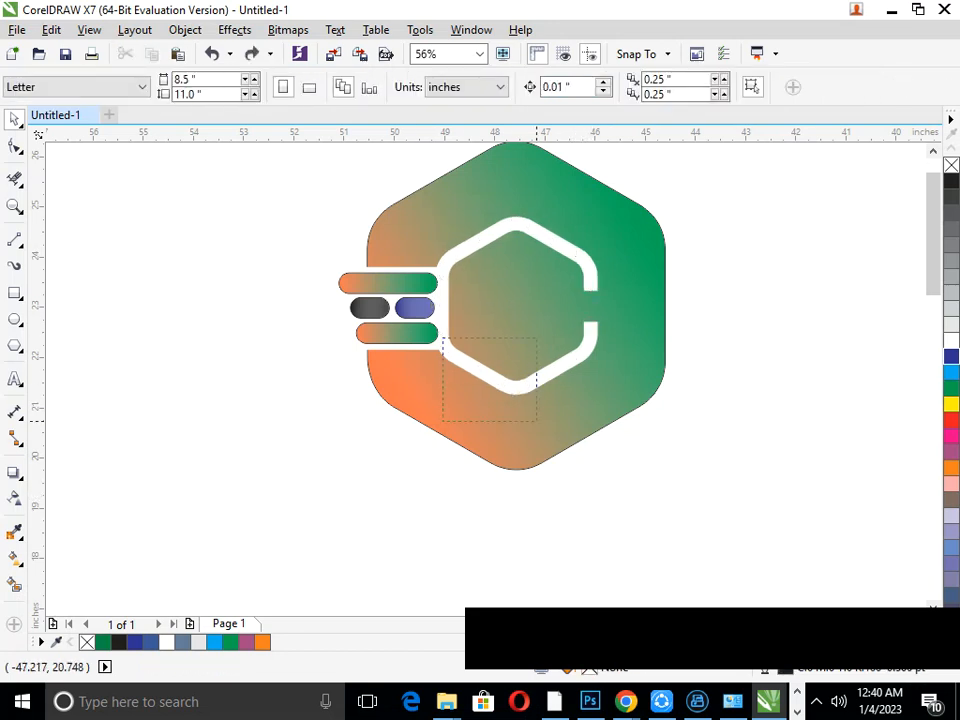
# Nudge the five rounded bars together slightly right, closer to the white inner hexagon.
pyautogui.press('F3')
pyautogui.moveTo(339, 274); pyautogui.dragTo(669, 454)
pyautogui.moveTo(220, 258); pyautogui.dragTo(401, 378)
pyautogui.press('Right')
pyautogui.press('Right')
pyautogui.press('Right')
pyautogui.press('Right')
pyautogui.press('Right')
pyautogui.press('Right')
pyautogui.press('Right')
pyautogui.press('Right')
pyautogui.press('Right')
pyautogui.press('Right')
pyautogui.press('Right')
pyautogui.press('Right')
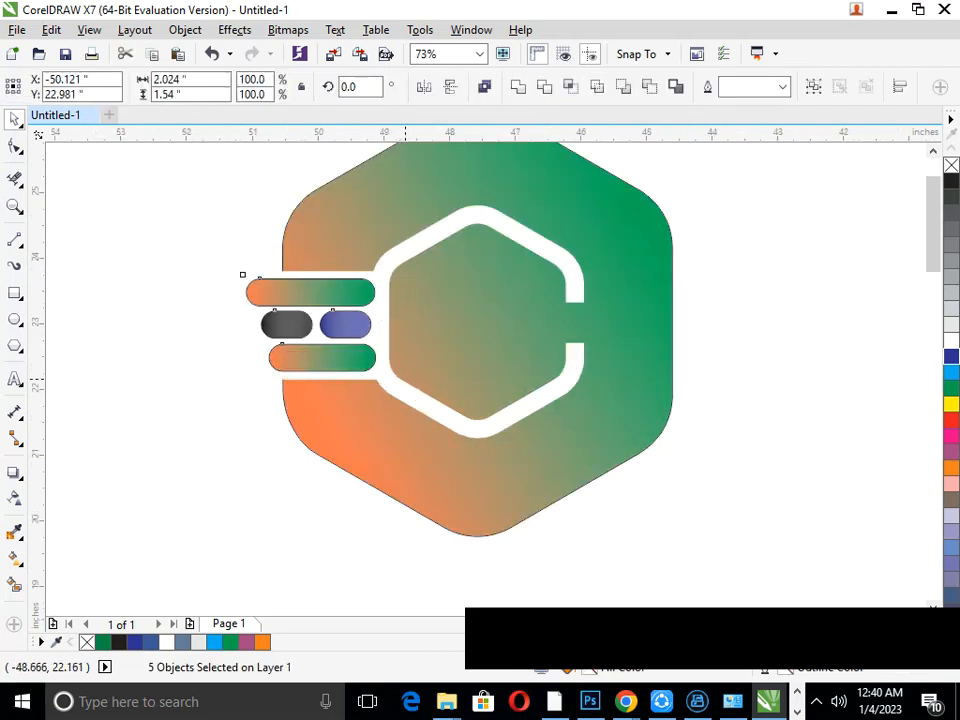
pyautogui.press('Left')
pyautogui.press('Left')
pyautogui.press('Left')
pyautogui.press('Left')
pyautogui.press('Left')
pyautogui.press('Left')
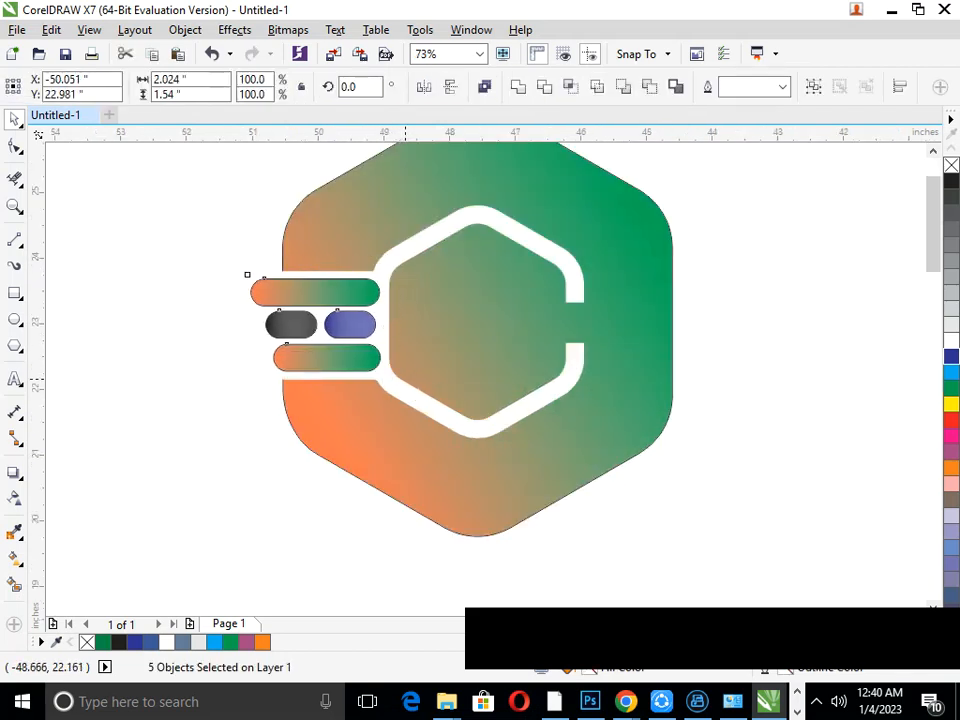
pyautogui.press('Left')
pyautogui.press('Escape')
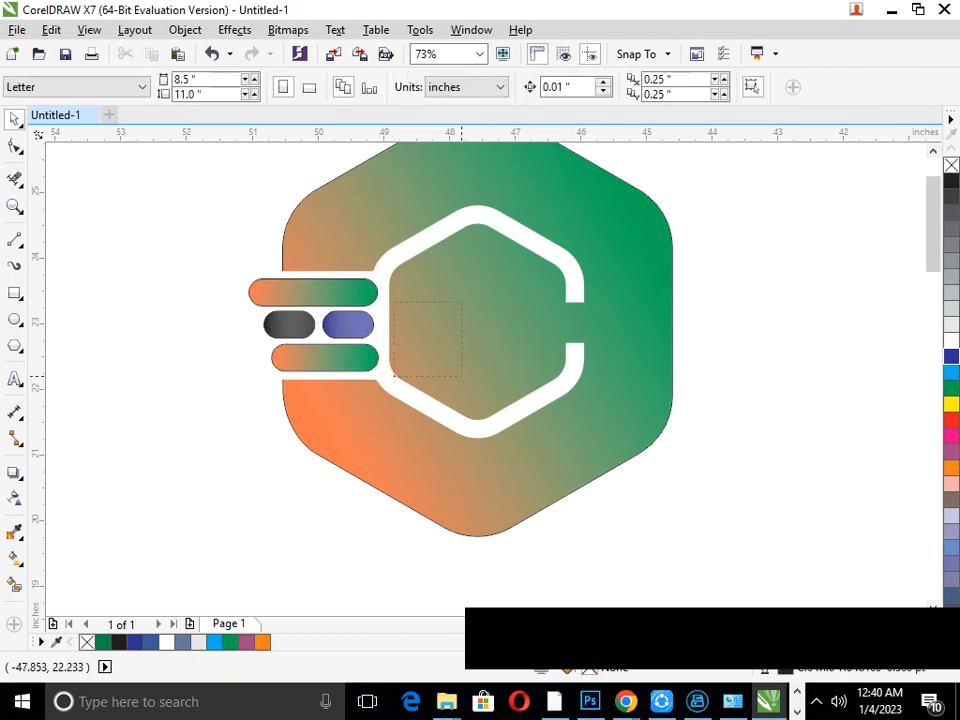
# Group all seven logo objects and centre the group on the page.
pyautogui.scroll(-2, 514, 345)
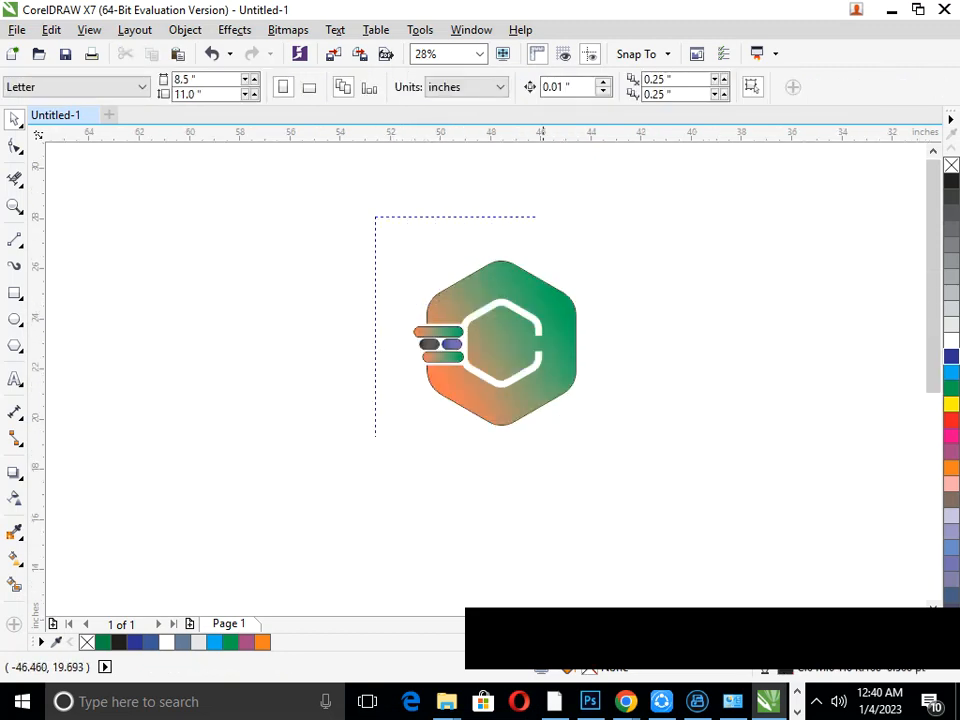
pyautogui.scroll(2, 526, 314)
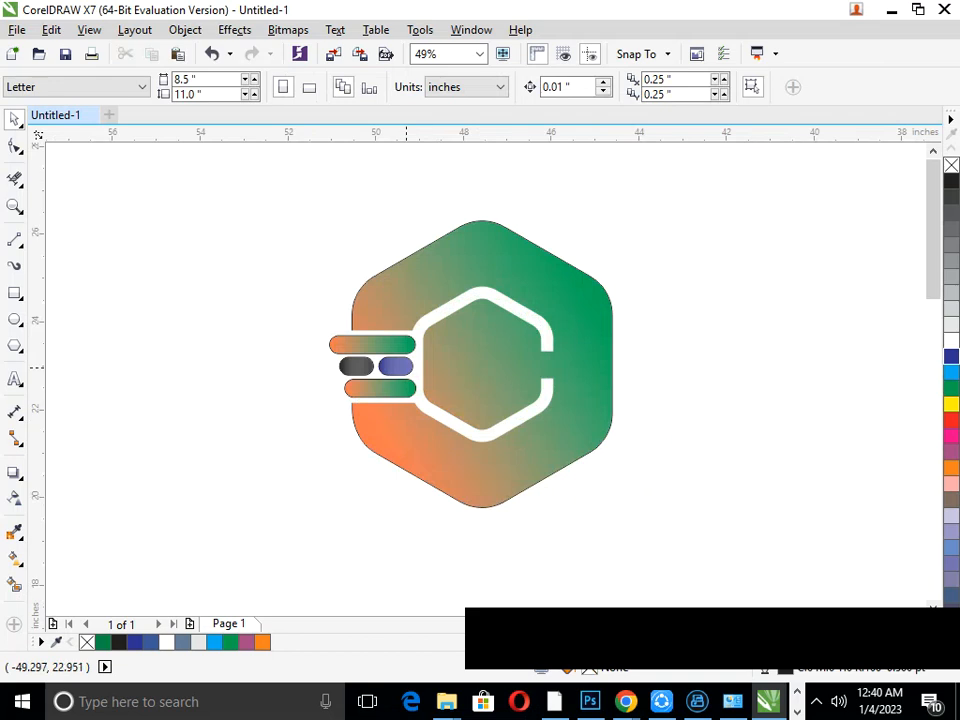
pyautogui.scroll(-2, 526, 316)
pyautogui.moveTo(311, 161); pyautogui.dragTo(656, 502)
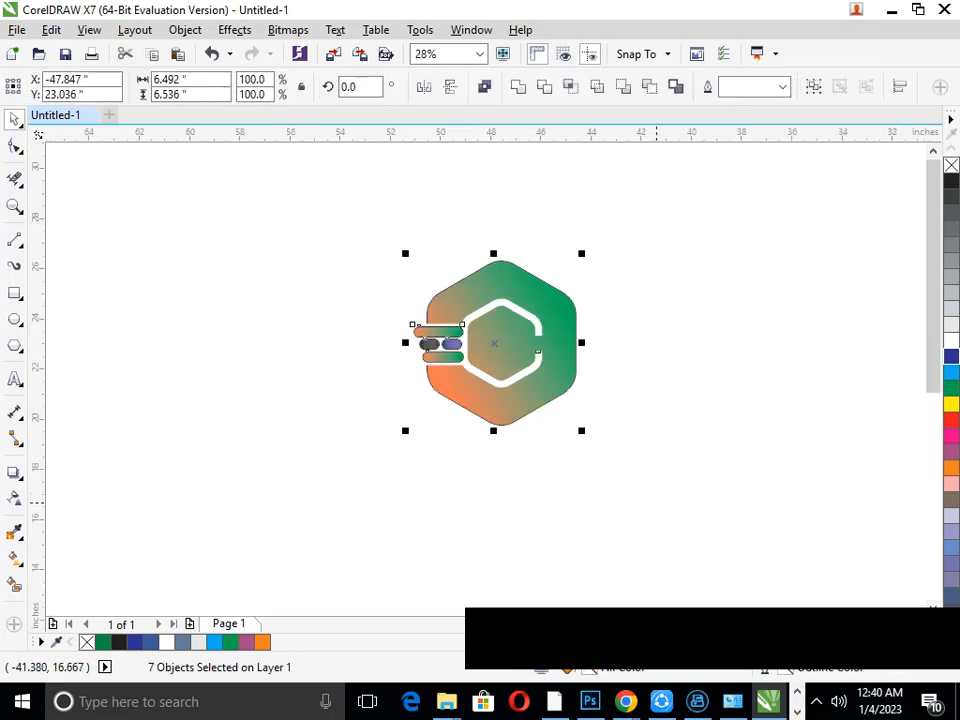
pyautogui.hotkey('ctrl', 'g')
pyautogui.press('p')
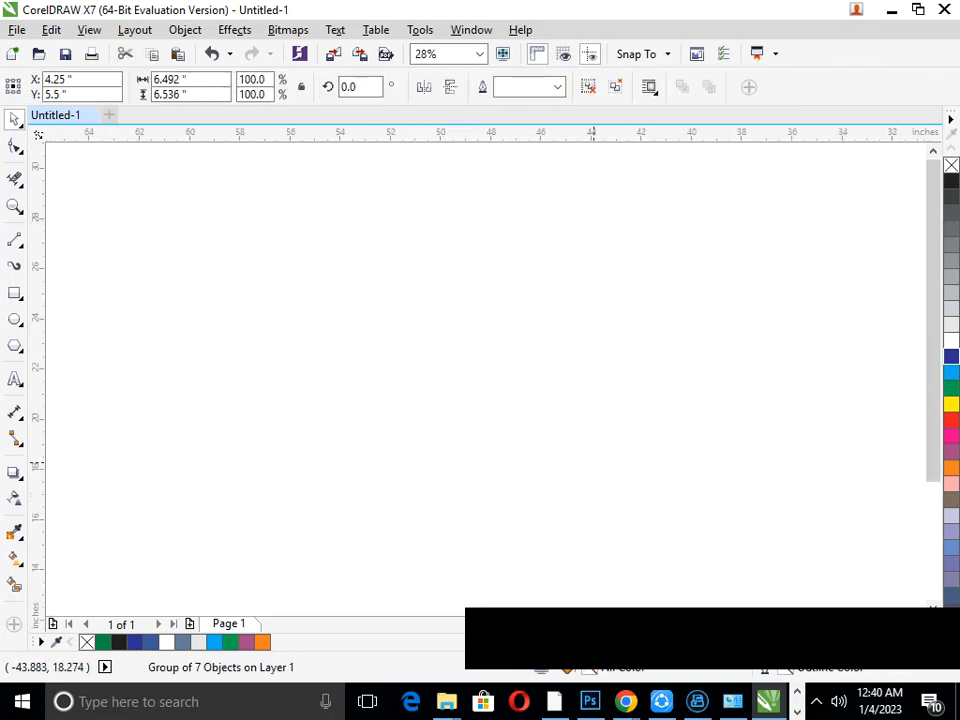
pyautogui.hotkey('shift', 'F2')
pyautogui.hotkey('shift', 'F4')
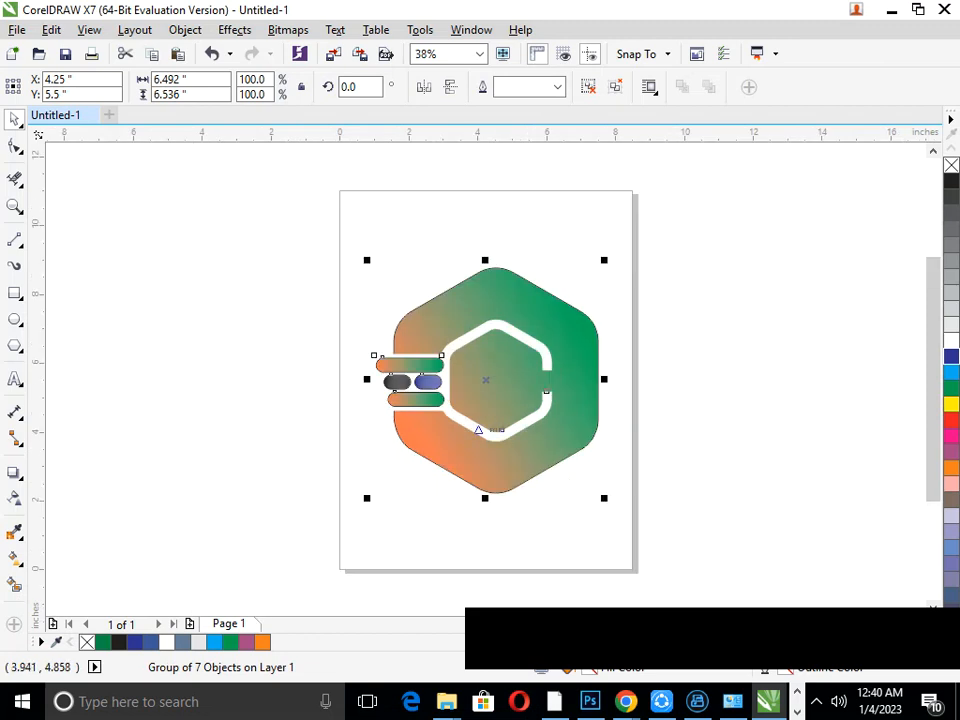
pyautogui.press('Escape')
pyautogui.moveTo(374, 240); pyautogui.dragTo(688, 581)
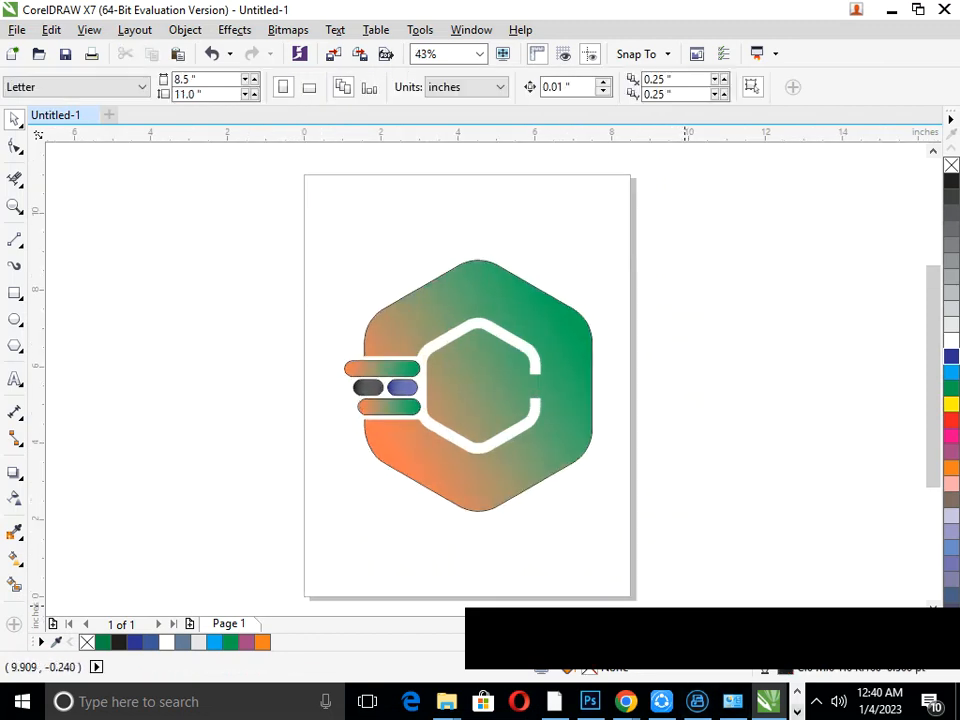